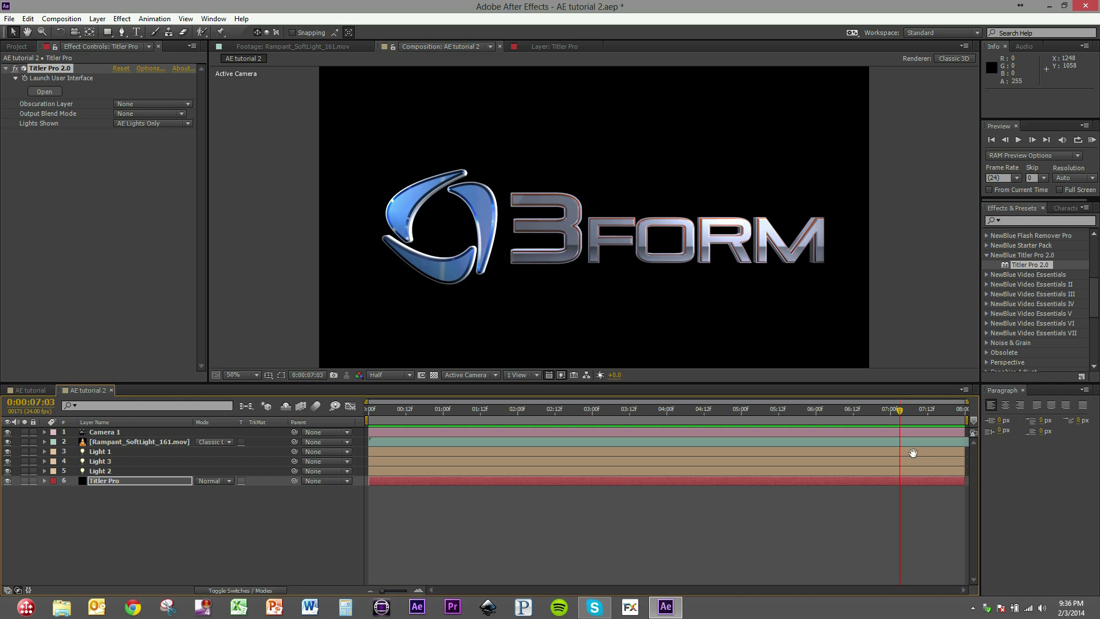
Remove the existing effect from the Titler Pro layer and apply a fresh NewBlue Titler Pro 2.0 effect to it
key("space")
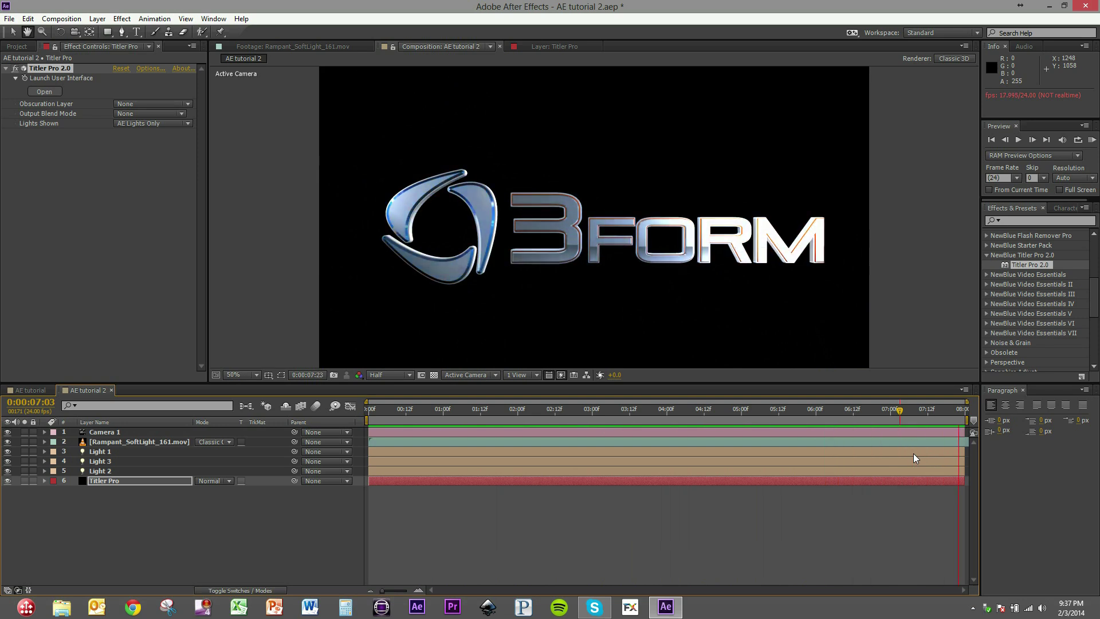
left_click(99, 481)
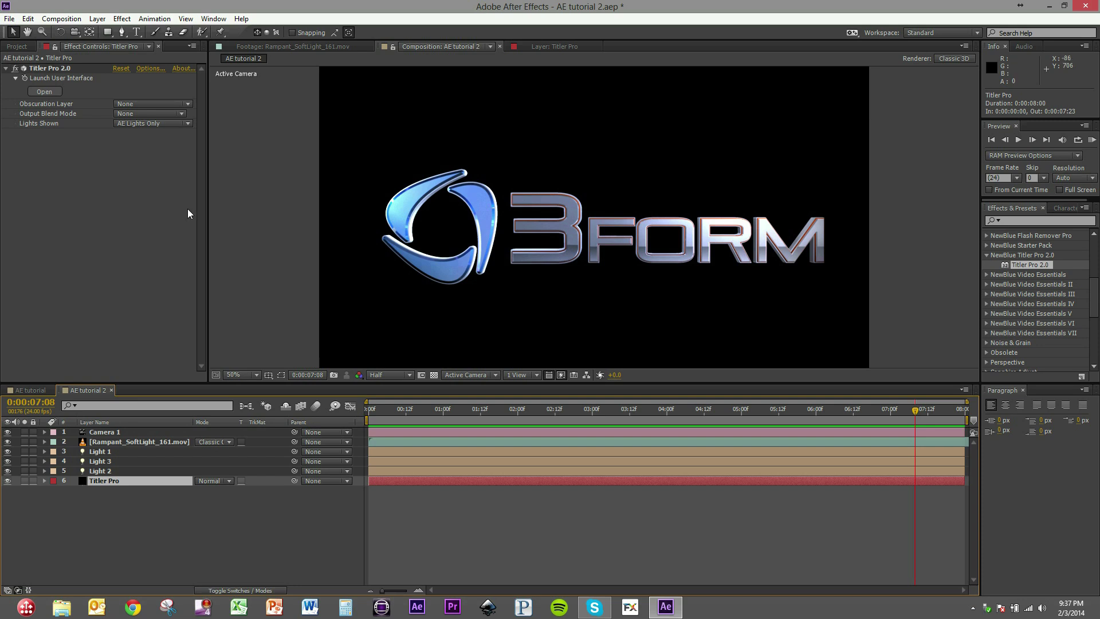
left_click(52, 71)
key("Delete")
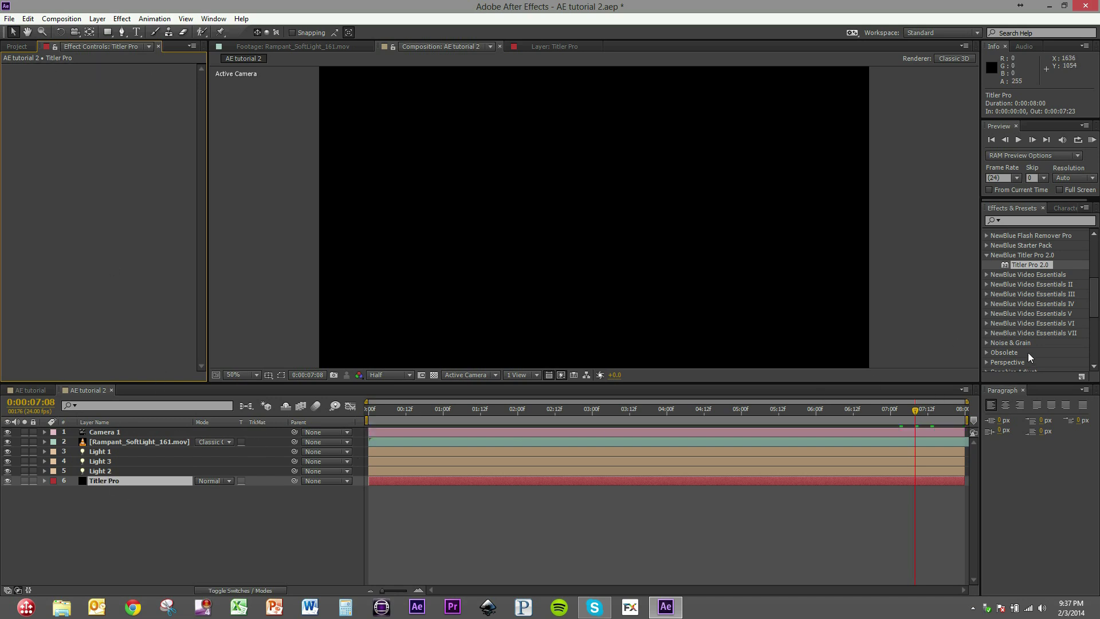
scroll(1095, 306, "up", 5)
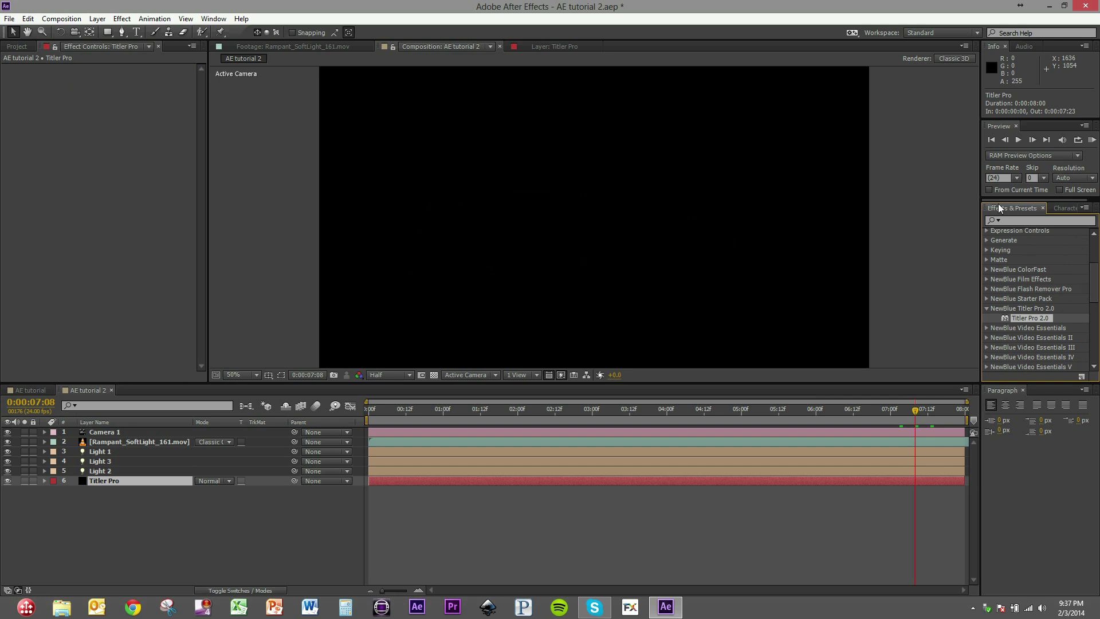
left_click_drag(1008, 317, 402, 481)
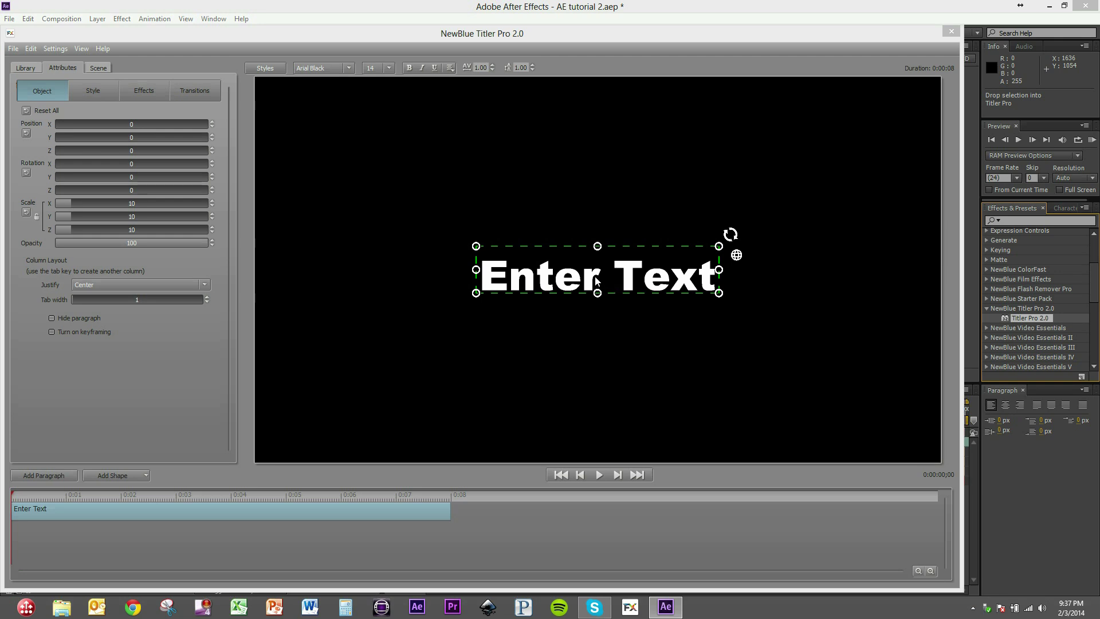
Replace the placeholder title text with "3FORM"
left_click(596, 280)
double_click(596, 281)
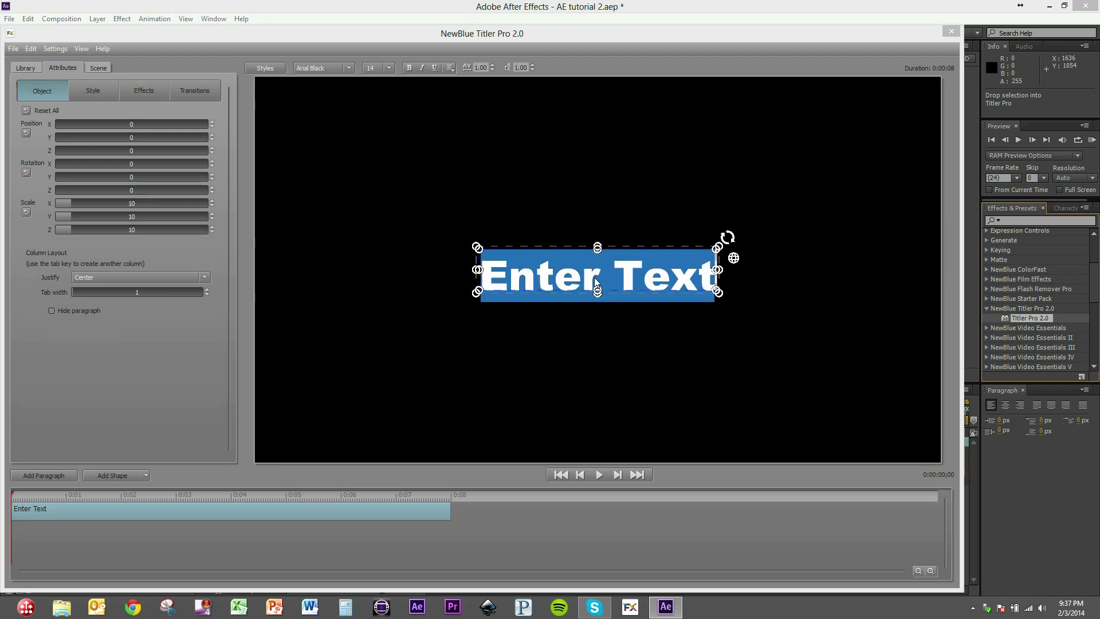
type("3FORM")
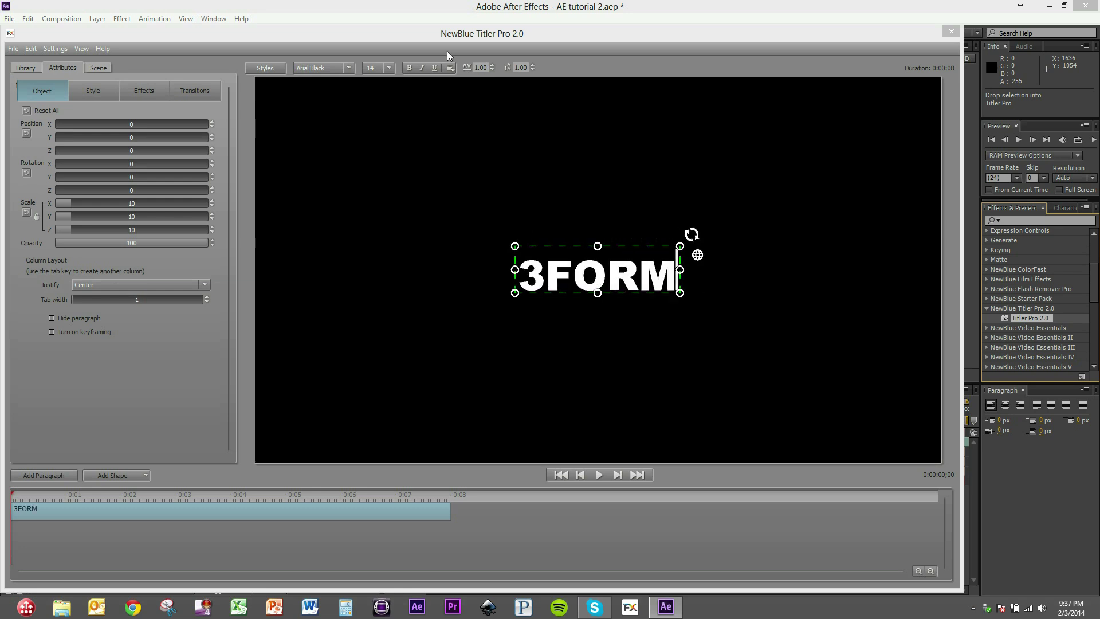
Make the 3FORM title bold, enlarge it to a scale of about 22.2 and set its font to Pirulen
left_click(408, 68)
left_click_drag(514, 246, 451, 203)
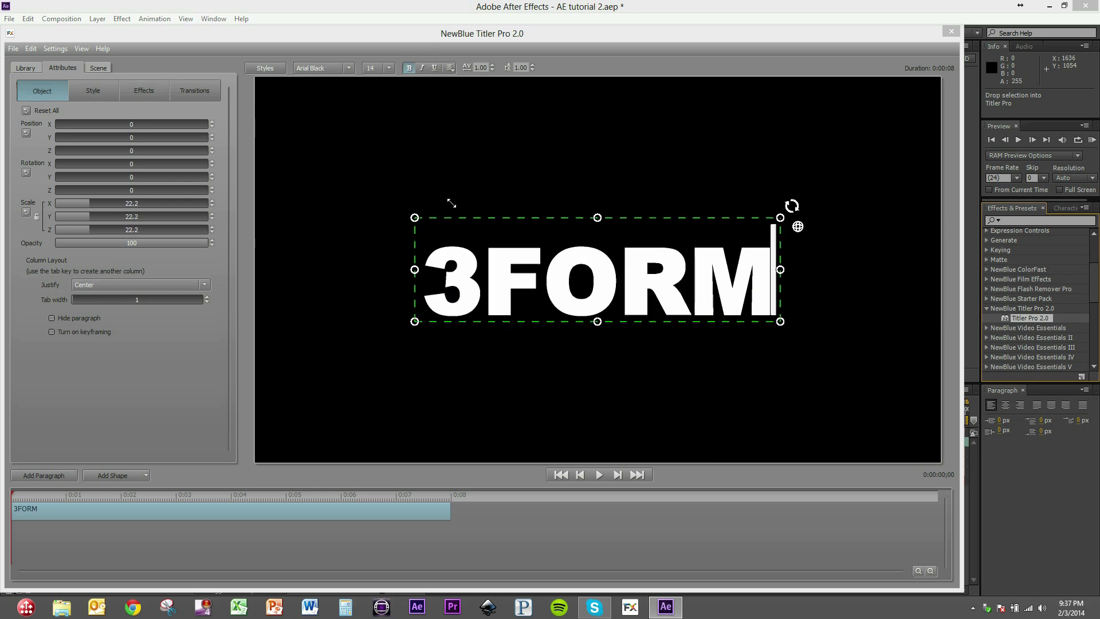
left_click(350, 69)
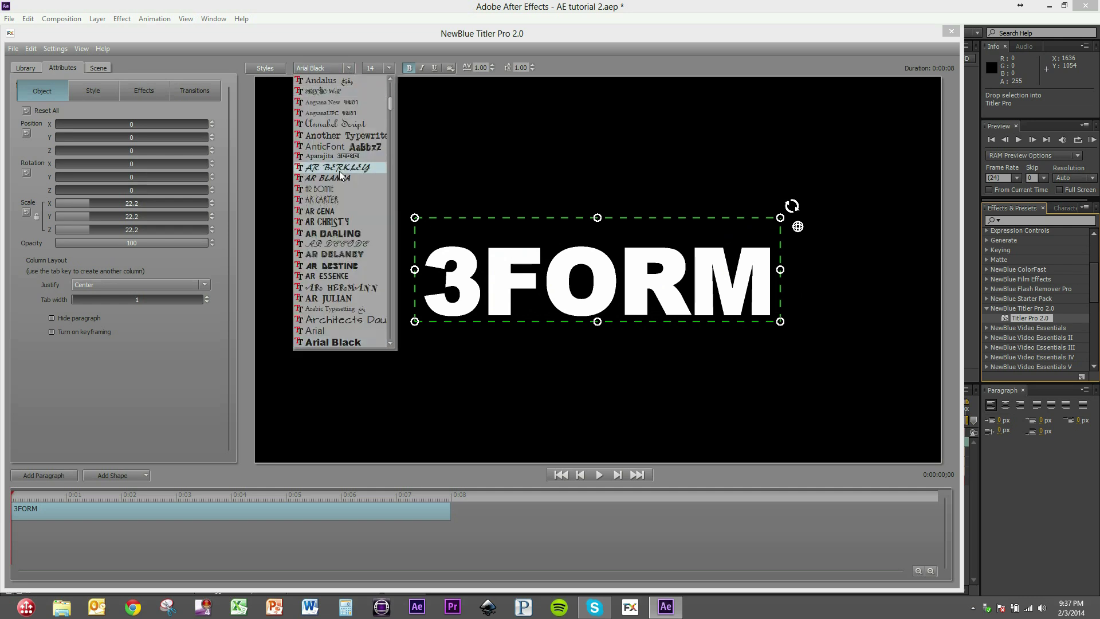
scroll(349, 218, "down", 7)
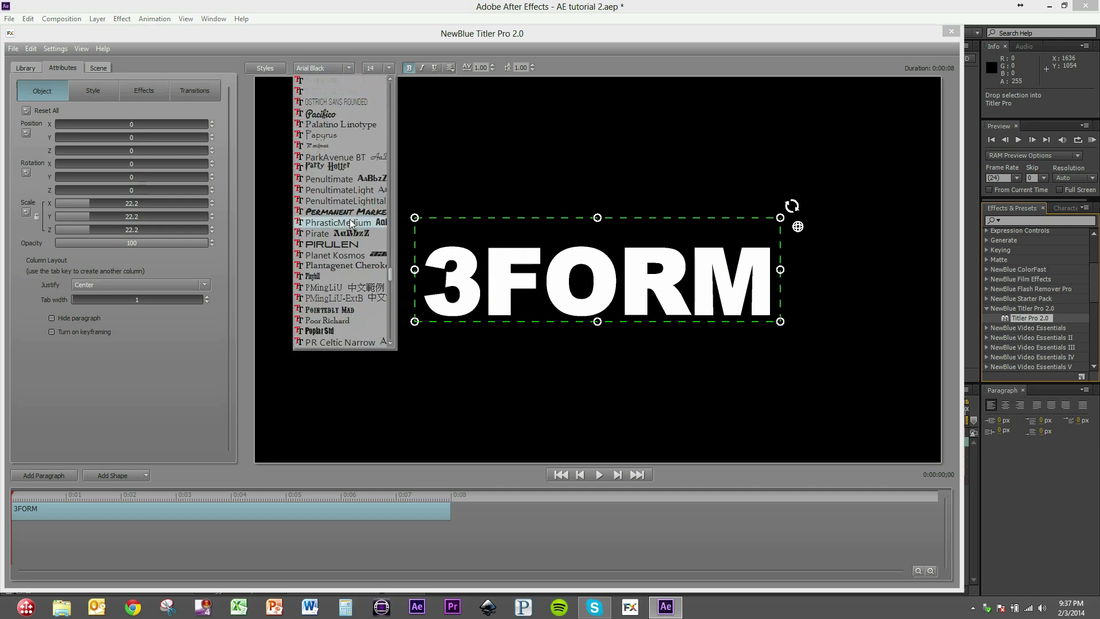
left_click(327, 244)
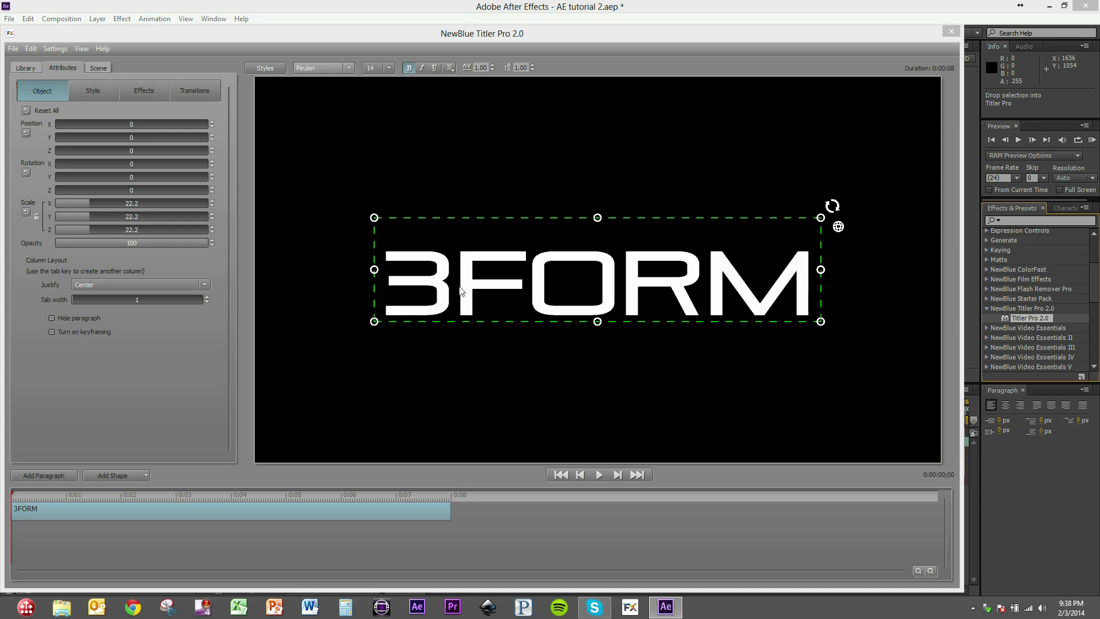
Tilt the title in 3D by about 35 on the Y axis and bring it closer along Z
left_click(837, 228)
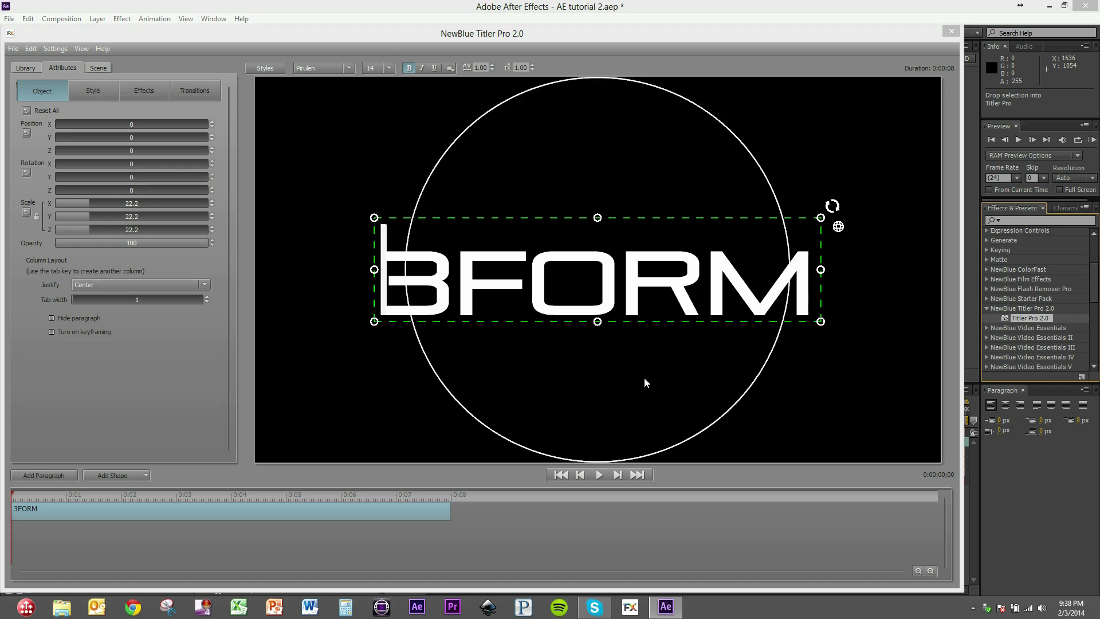
left_click_drag(589, 106, 664, 264)
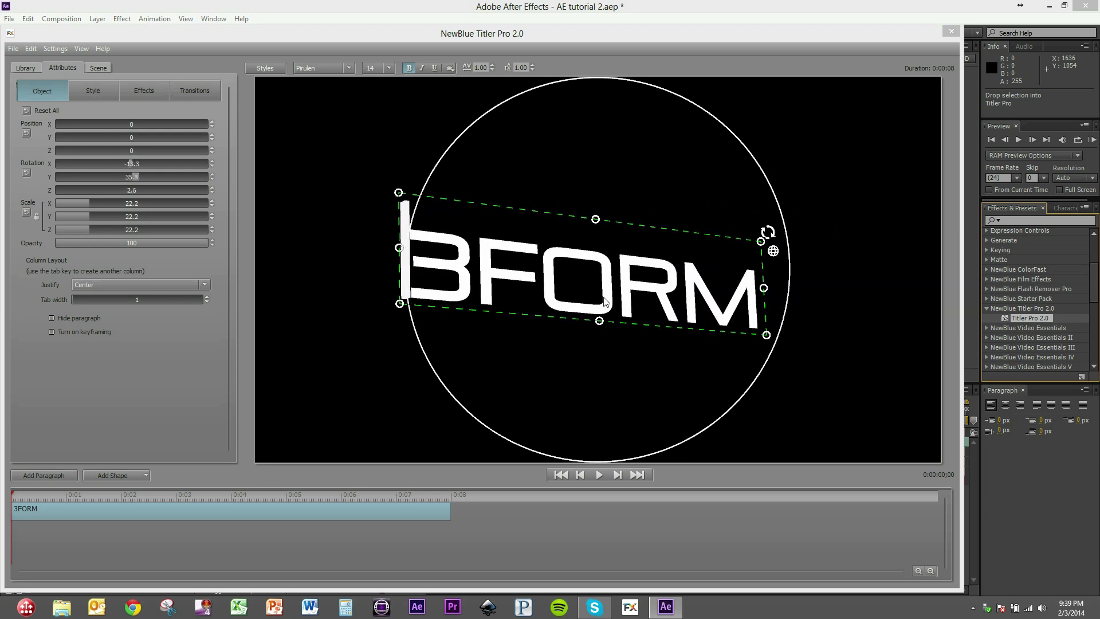
scroll(586, 290, "up", 3)
scroll(585, 290, "up", 6)
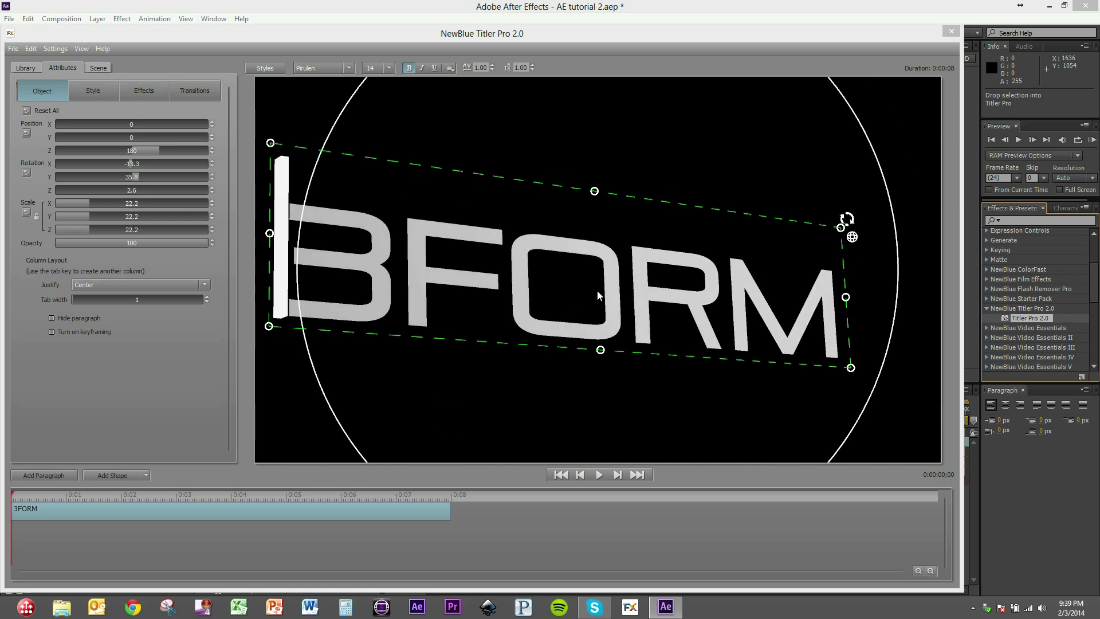
Set the colour of the title's 3D Face to the light grey F1F1F1
left_click(84, 91)
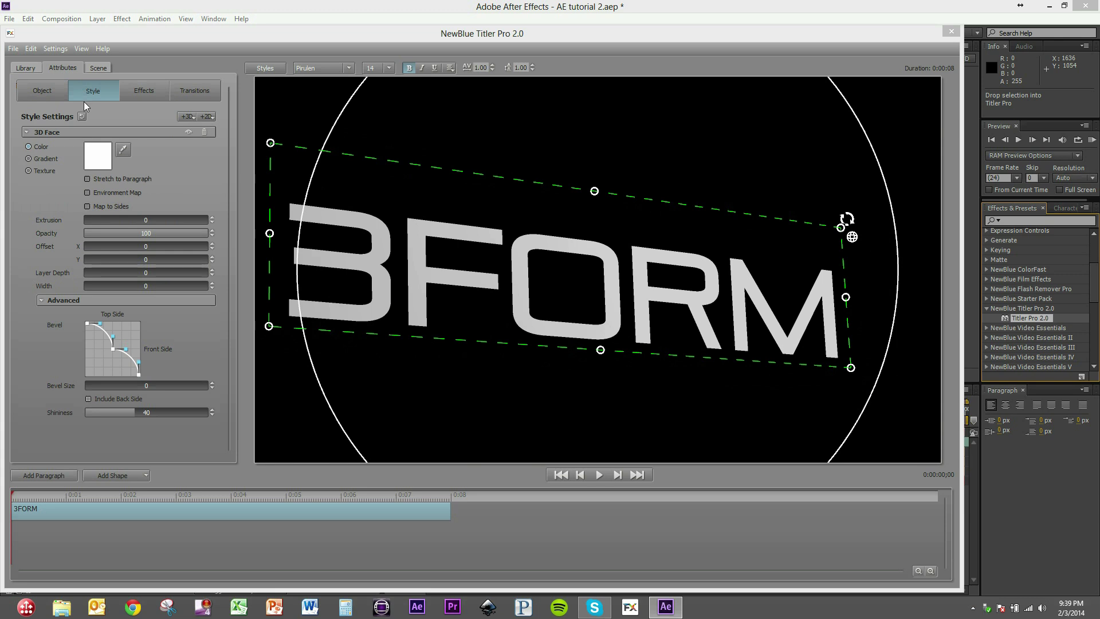
left_click(96, 161)
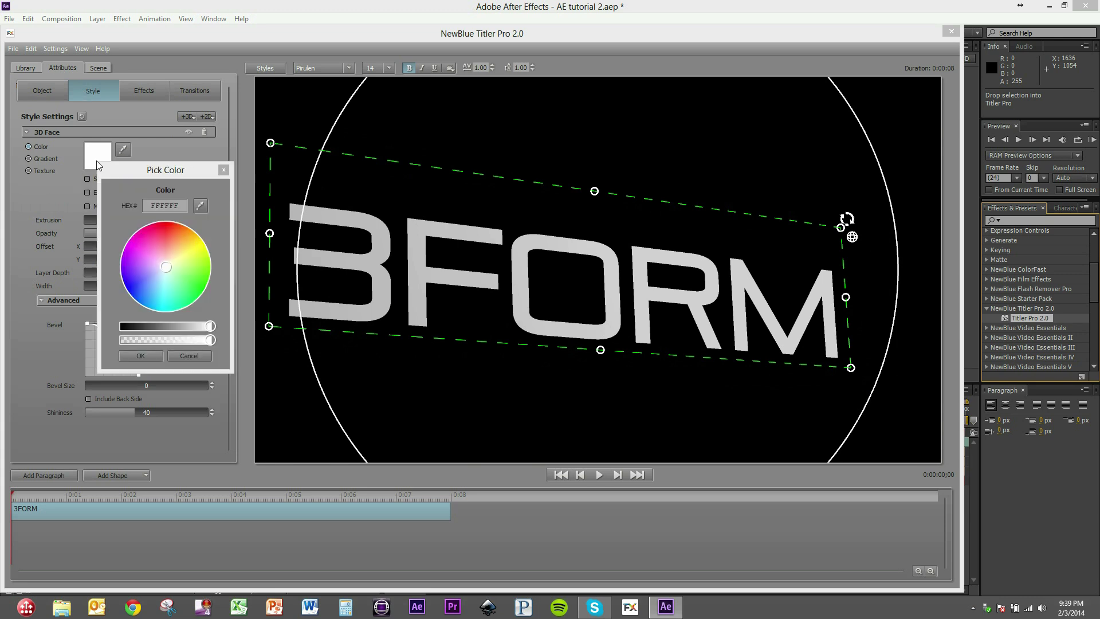
left_click_drag(211, 328, 206, 336)
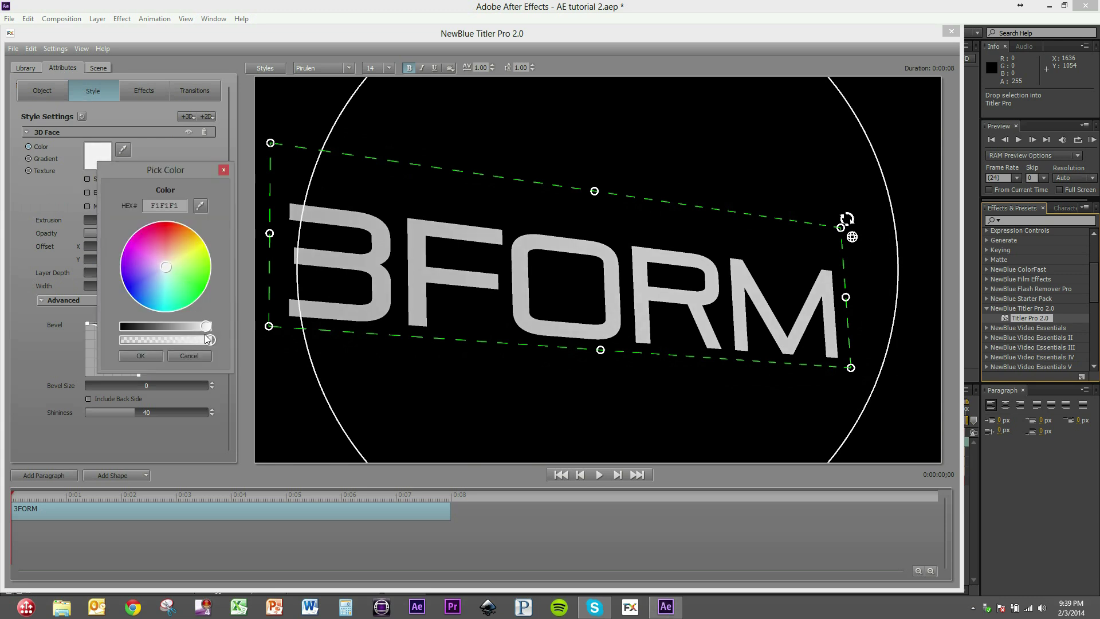
left_click(141, 356)
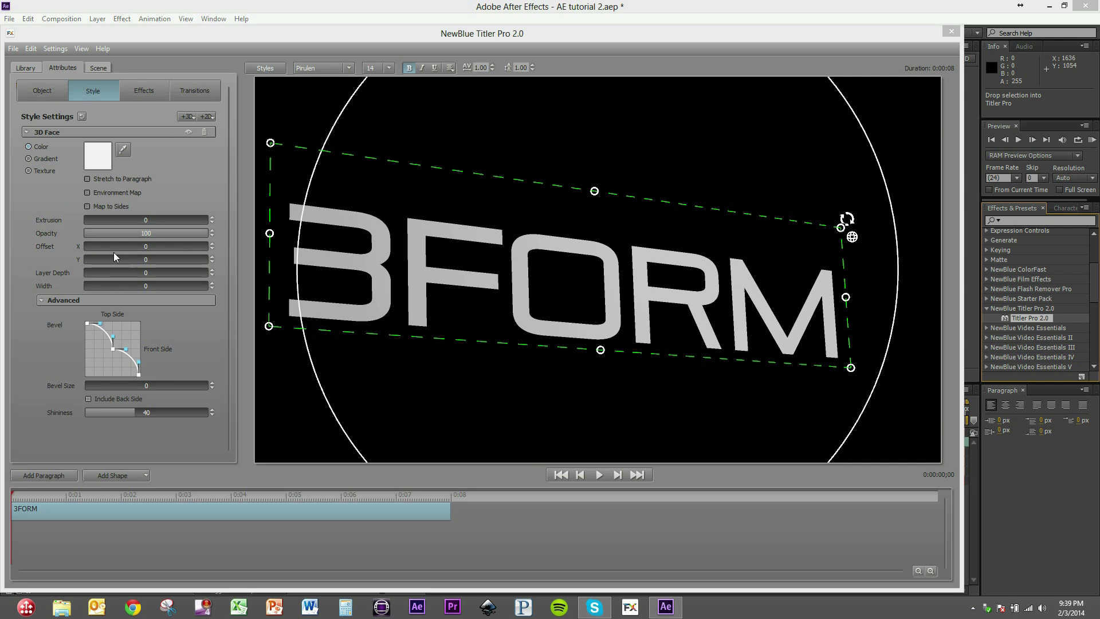
Set the extrusion of the title's 3D Face to 4
mouse_move(90, 219)
left_mouse_down()
mouse_move(115, 222)
mouse_move(95, 222)
left_mouse_up()
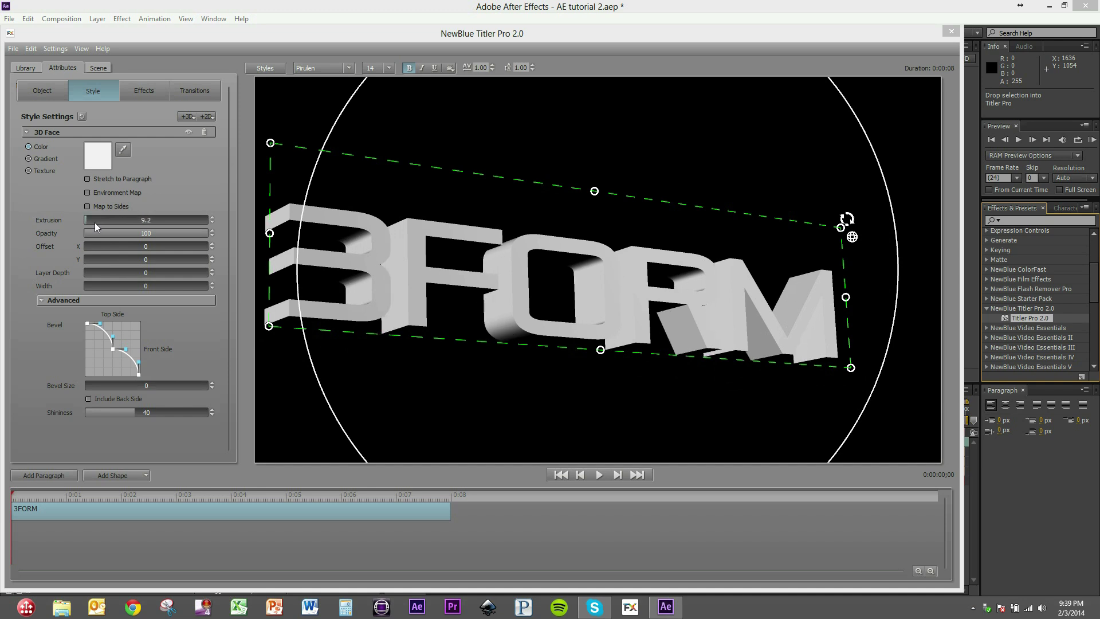
left_click(147, 221)
type("4")
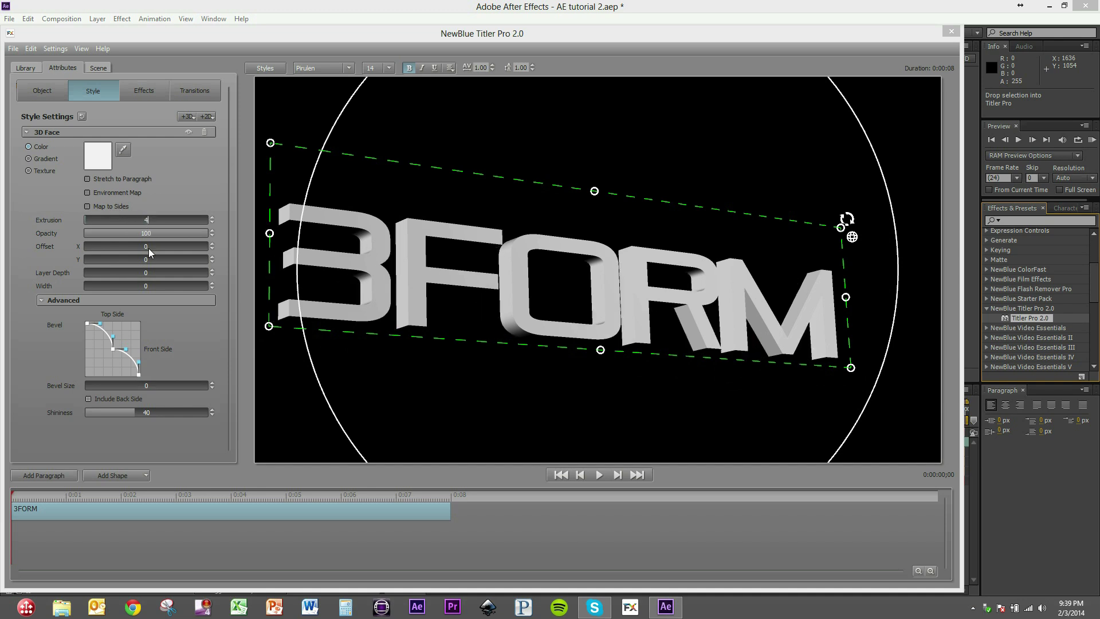
key("Return")
Fill the 3D Face with a two-colour linear gradient from white FFFFFF to mid grey and turn the title to inspect it
left_click(44, 160)
left_click(92, 161)
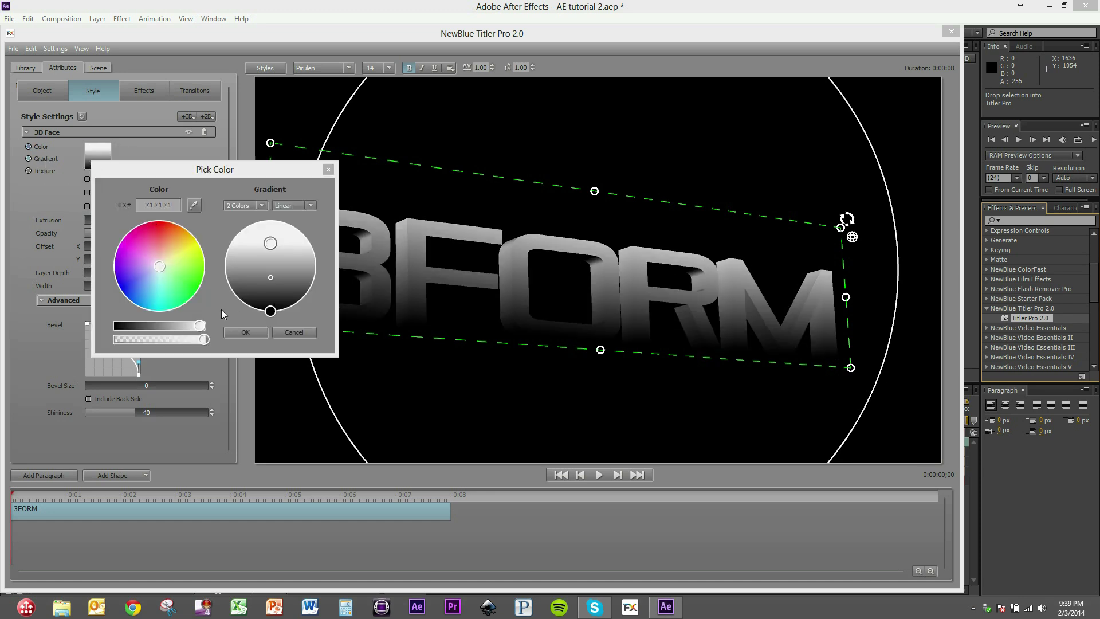
mouse_move(197, 327)
left_mouse_down()
mouse_move(171, 325)
mouse_move(201, 326)
left_mouse_up()
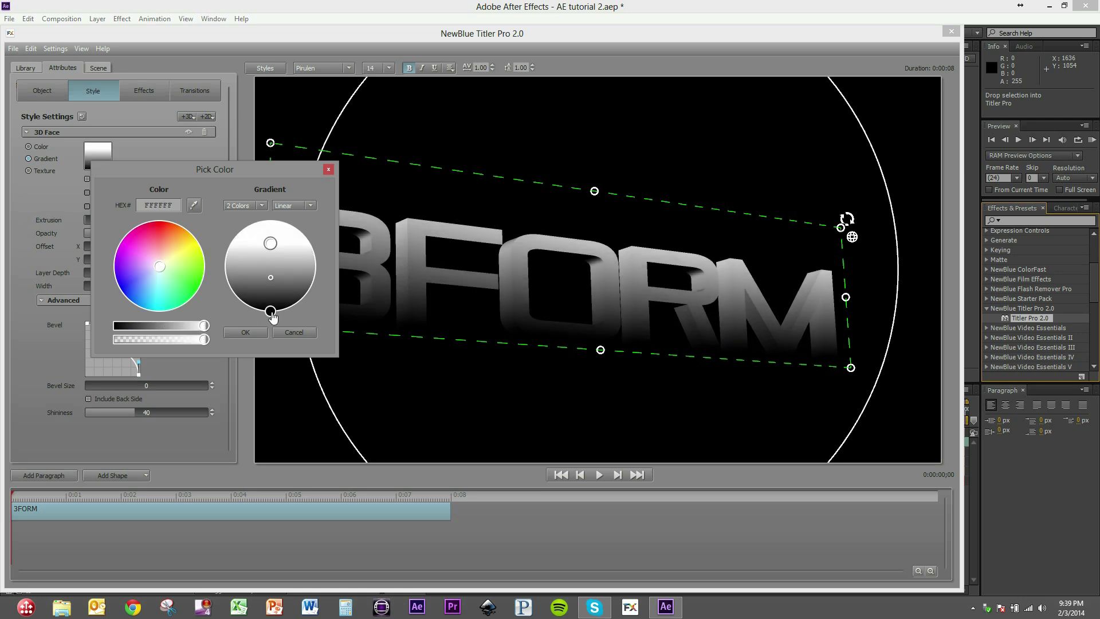
left_click(270, 311)
left_click_drag(114, 325, 157, 327)
left_click(245, 332)
left_click_drag(532, 299, 292, 221)
Add a second 3D Face layer to the title and move it forward to a layer depth of about 9
left_click(25, 132)
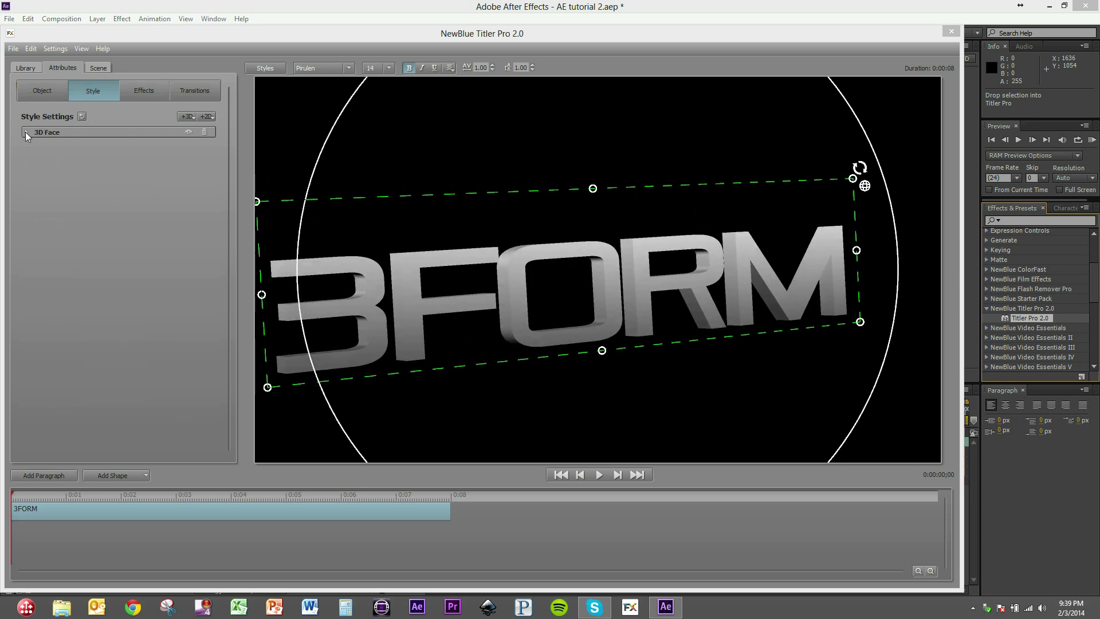
left_click(188, 118)
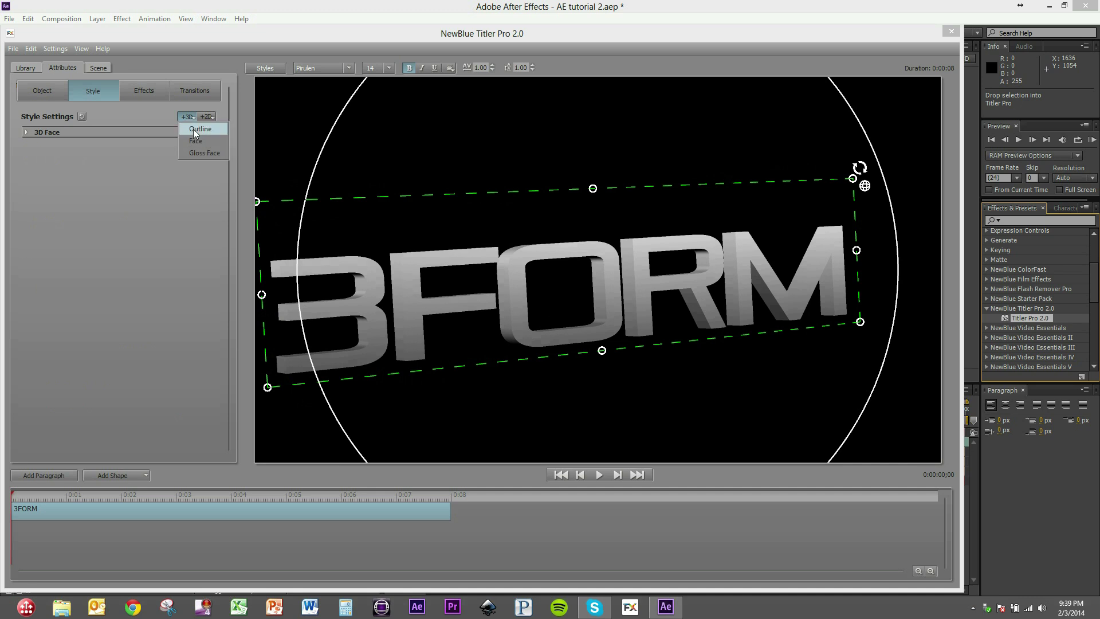
left_click(194, 142)
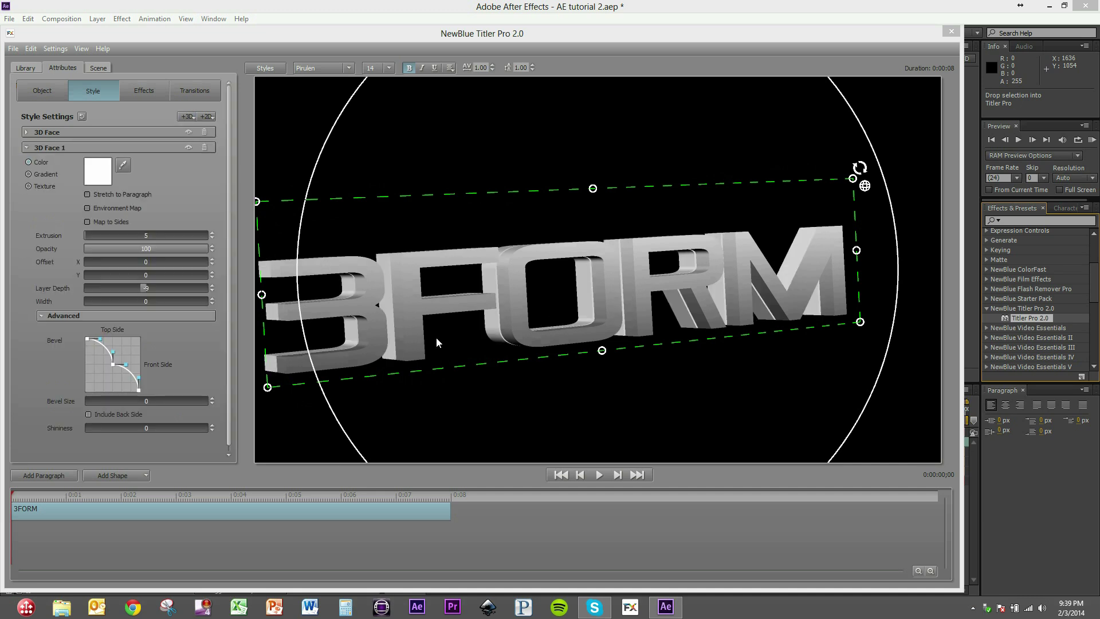
left_click_drag(135, 288, 159, 290)
left_click_drag(466, 303, 541, 276)
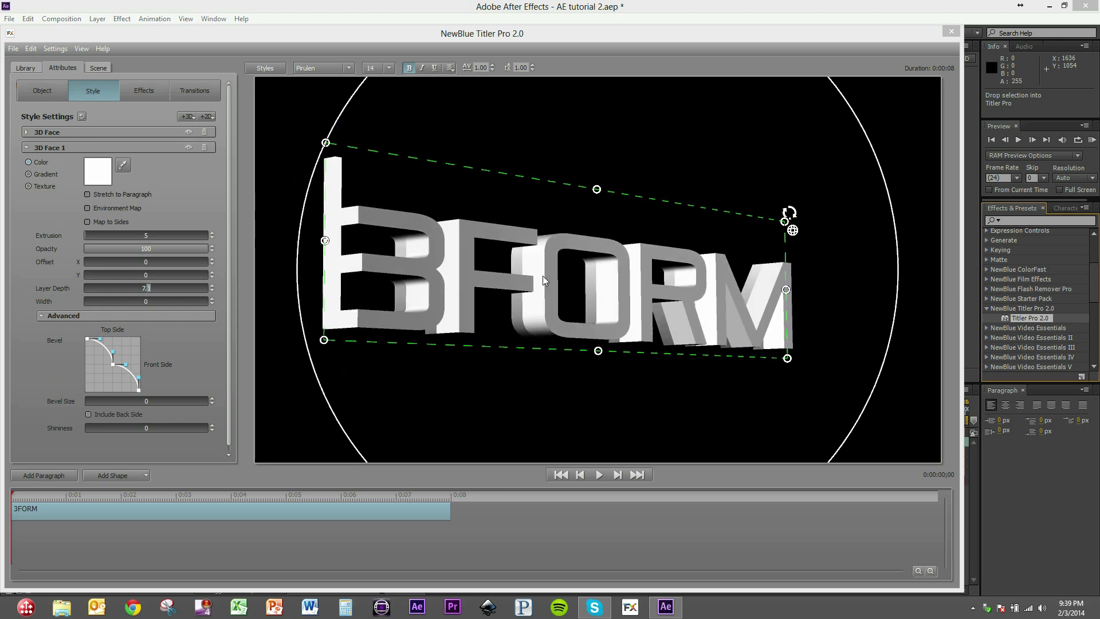
scroll(542, 279, "up", 5)
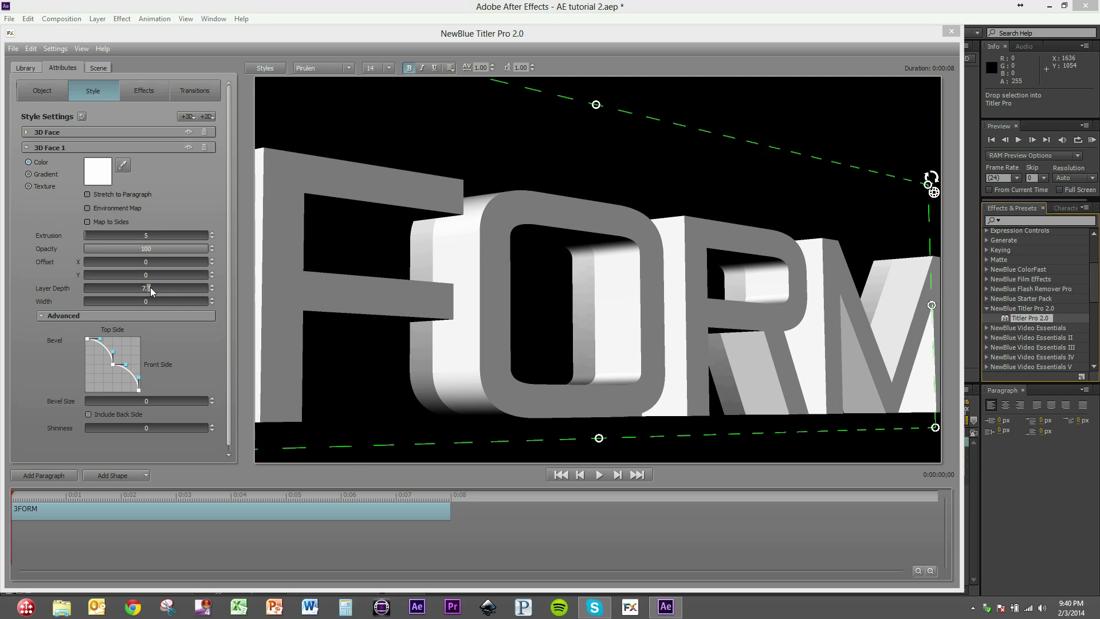
mouse_move(149, 287)
left_mouse_down()
mouse_move(121, 288)
mouse_move(154, 290)
left_mouse_up()
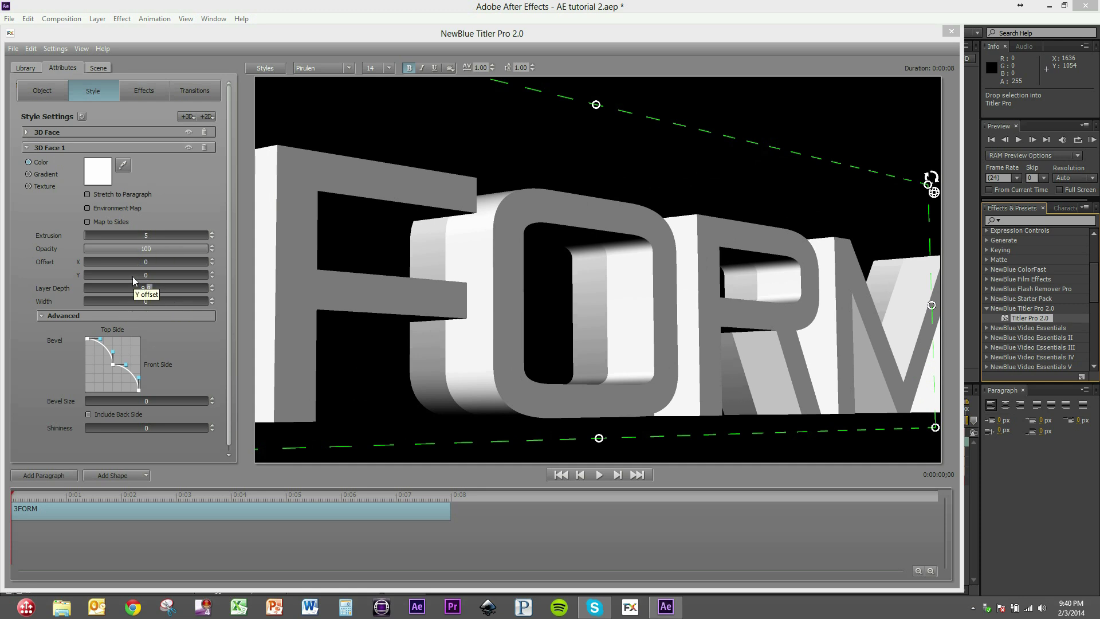
Set the second face's opacity to 75 and reduce its layer depth to about 2.9
left_click(146, 248)
type("75")
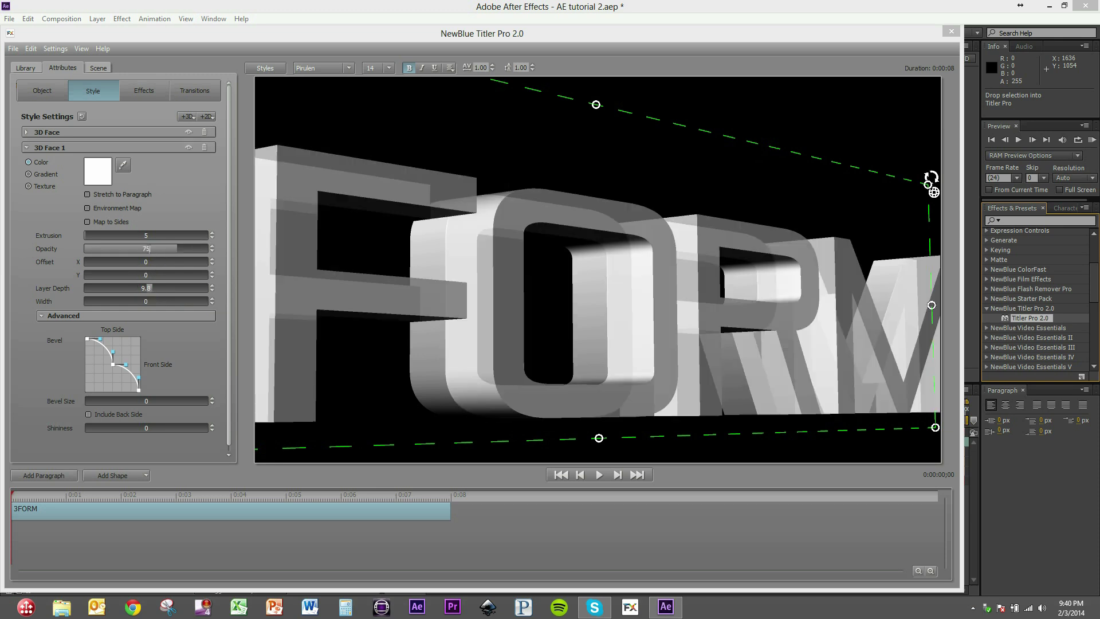
left_click_drag(154, 287, 150, 294)
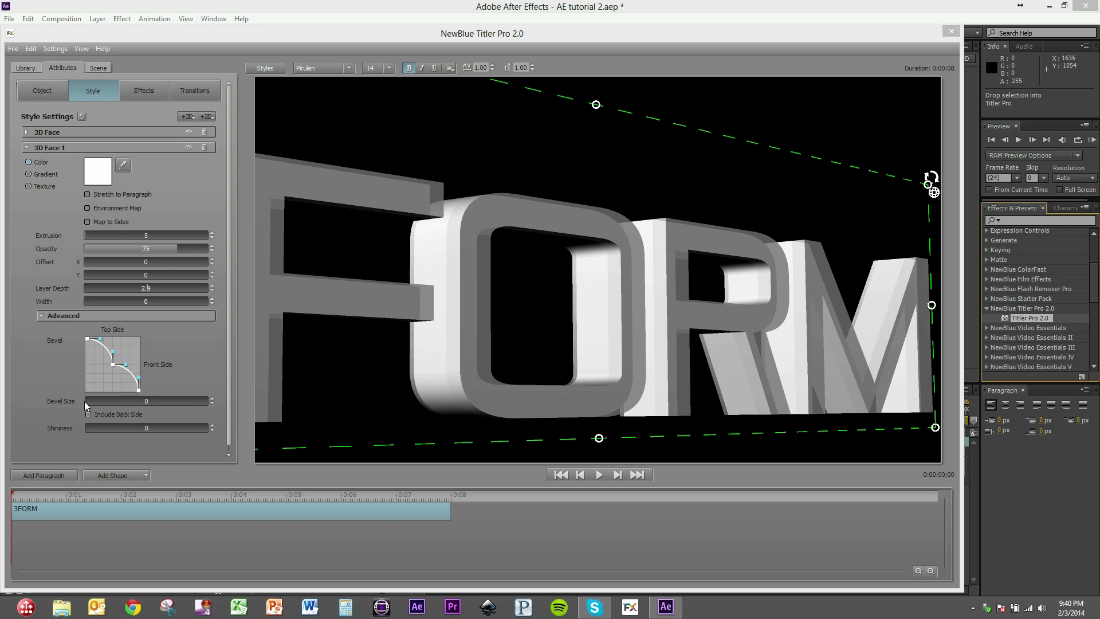
Give the second face a linear bevel with a size of about 0.12 and set its layer depth to about 1.1
left_click_drag(88, 401, 208, 405)
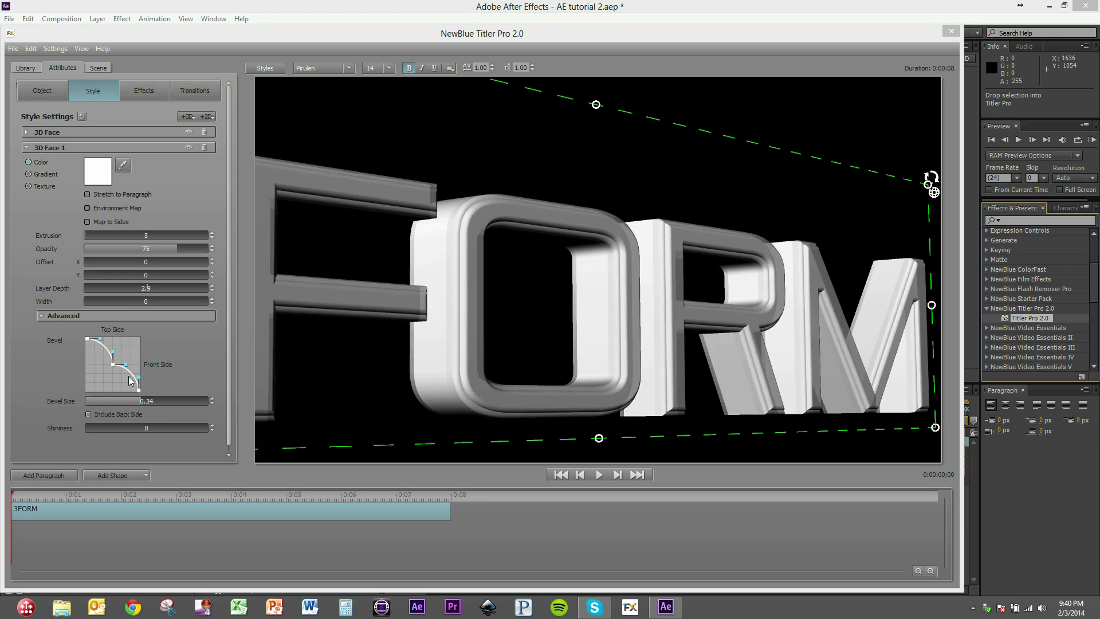
left_click_drag(113, 365, 125, 376)
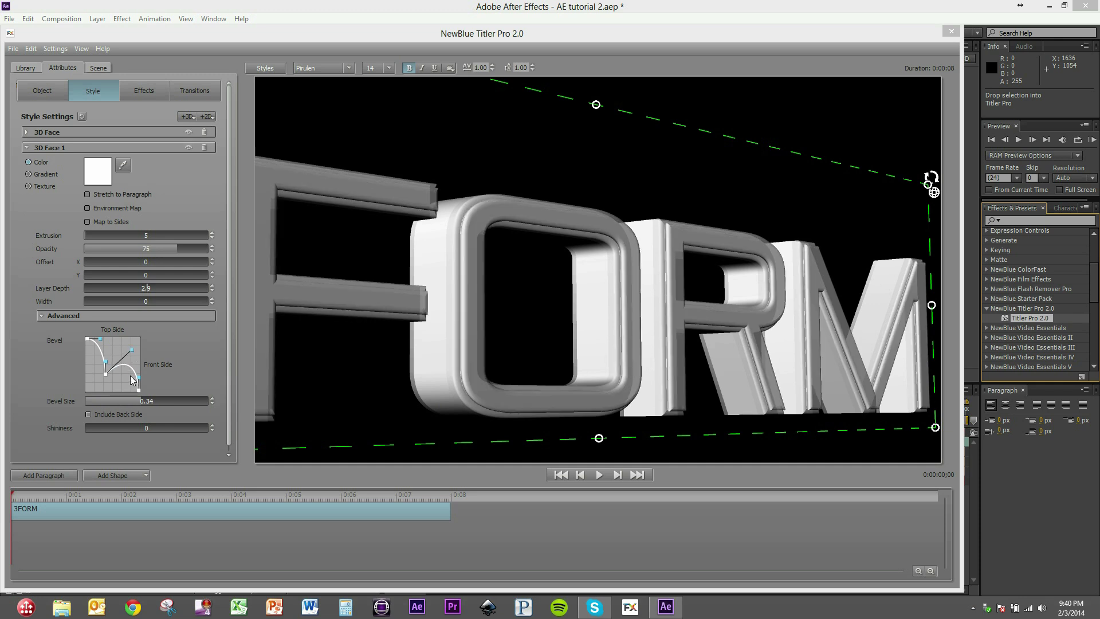
right_click(91, 369)
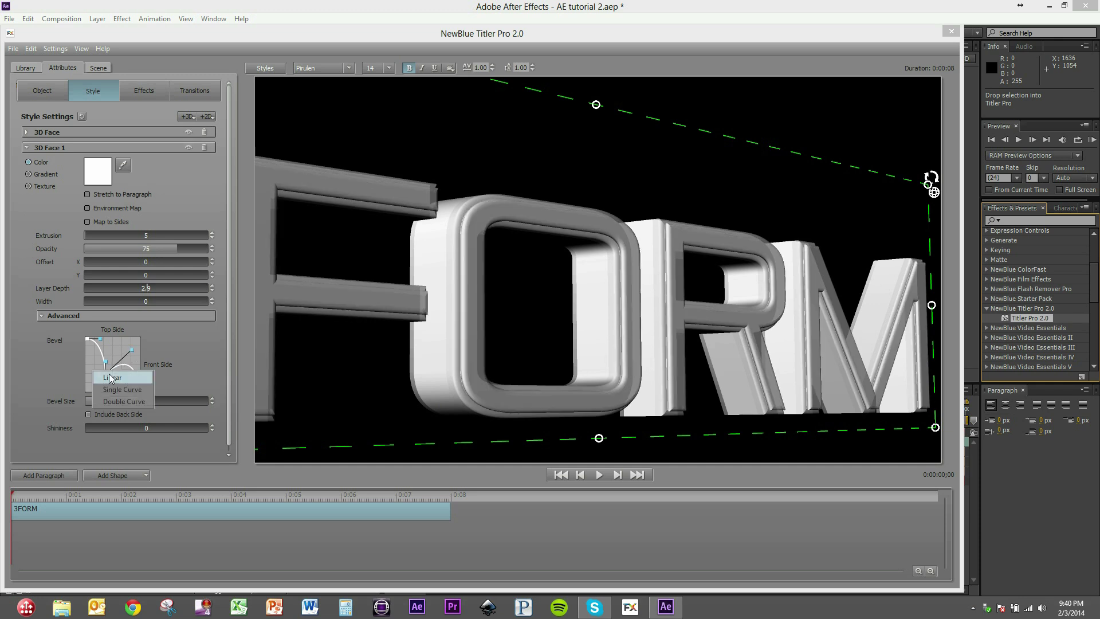
left_click(108, 373)
left_click_drag(146, 400, 99, 400)
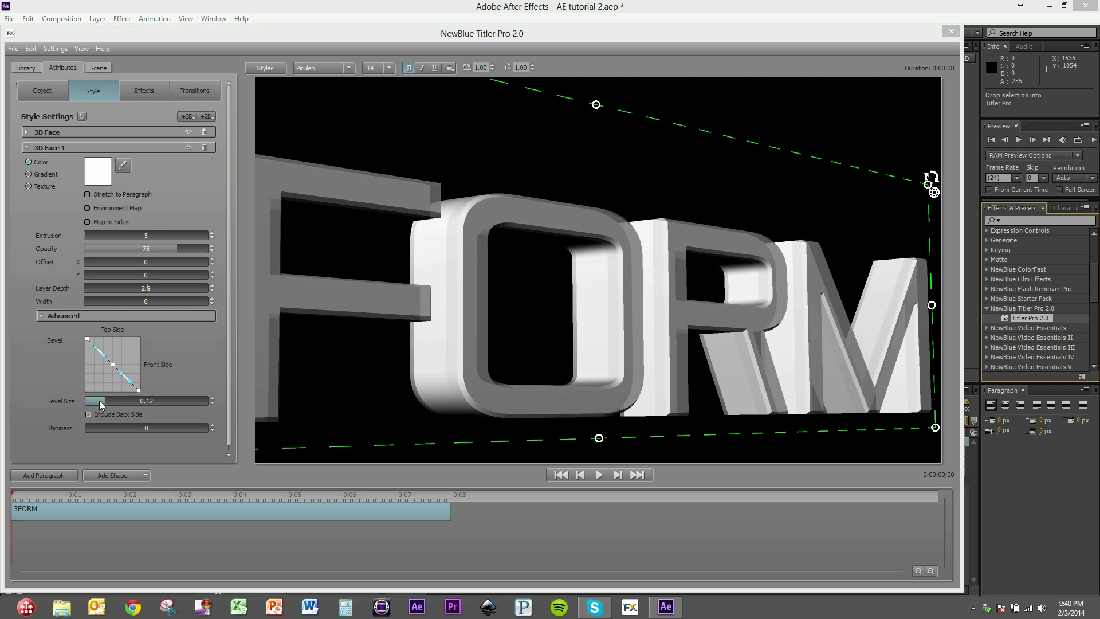
mouse_move(157, 287)
left_mouse_down()
mouse_move(166, 287)
mouse_move(156, 290)
left_mouse_up()
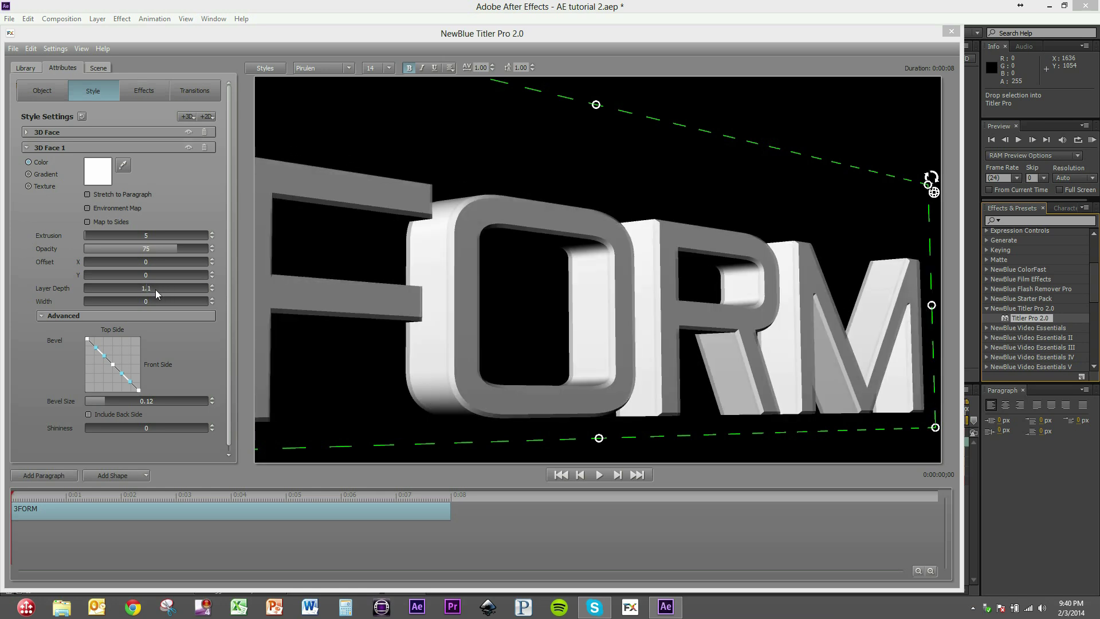
Include the back side in the second 3D Face's bevel and turn the title to inspect it
left_click_drag(408, 231, 693, 348)
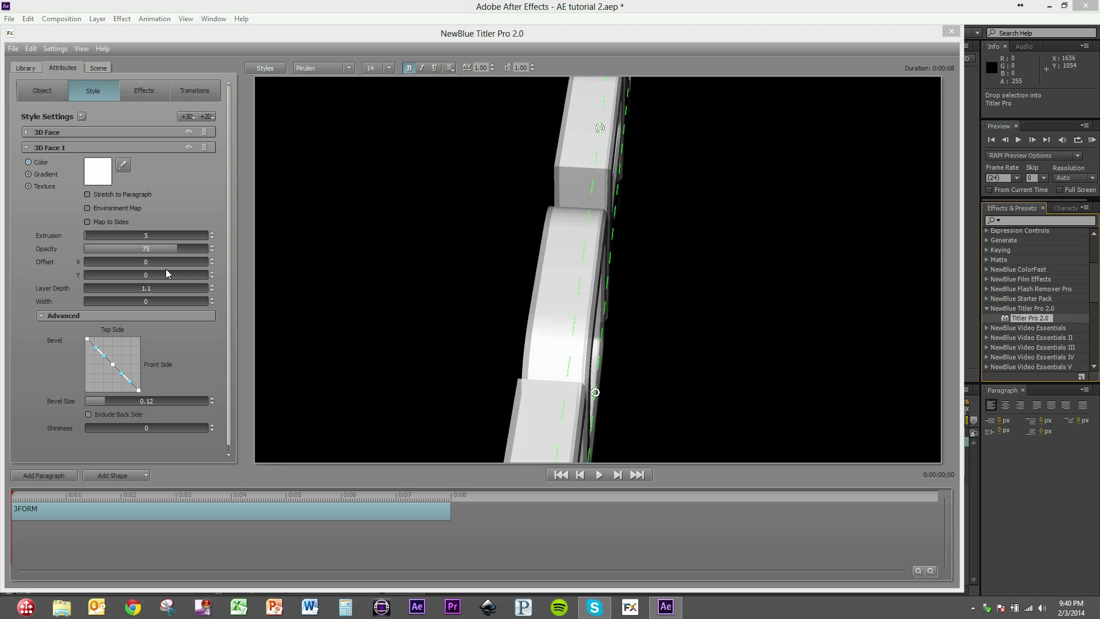
left_click(89, 414)
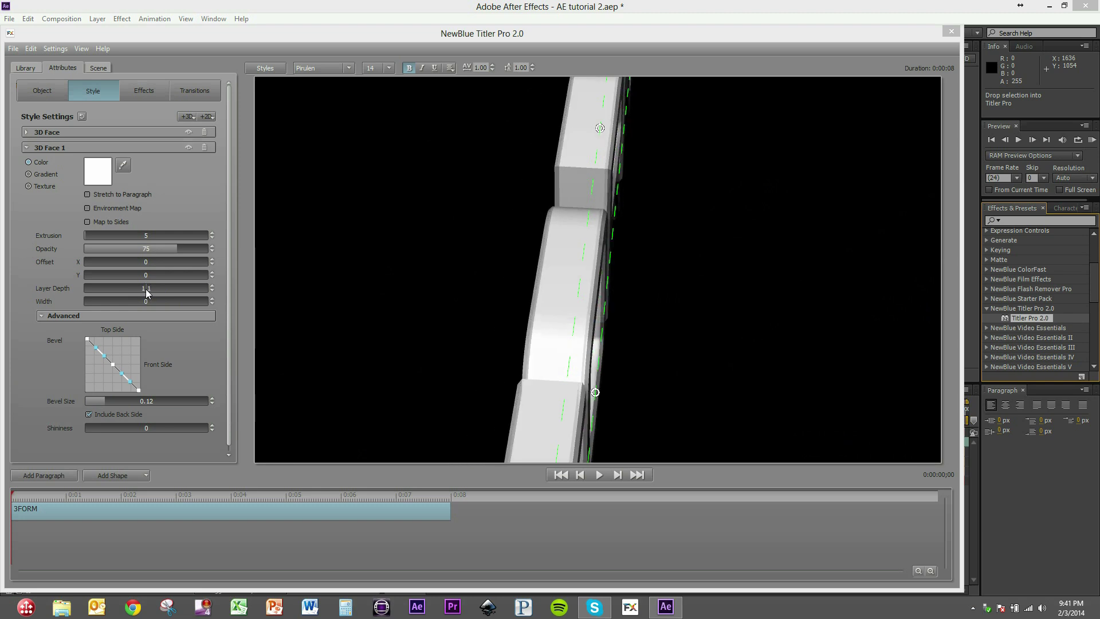
left_click_drag(479, 181, 516, 304)
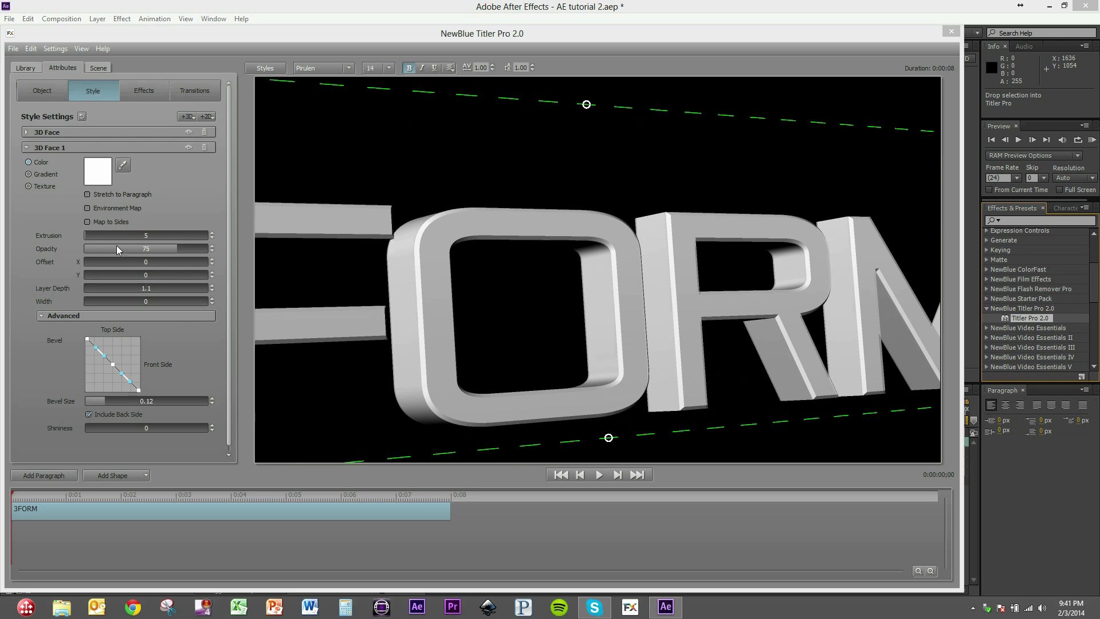
Texture the first 3D Face with the video 30004-15_720.mp4 and play the title to preview the moving texture
left_click(25, 146)
left_click(26, 132)
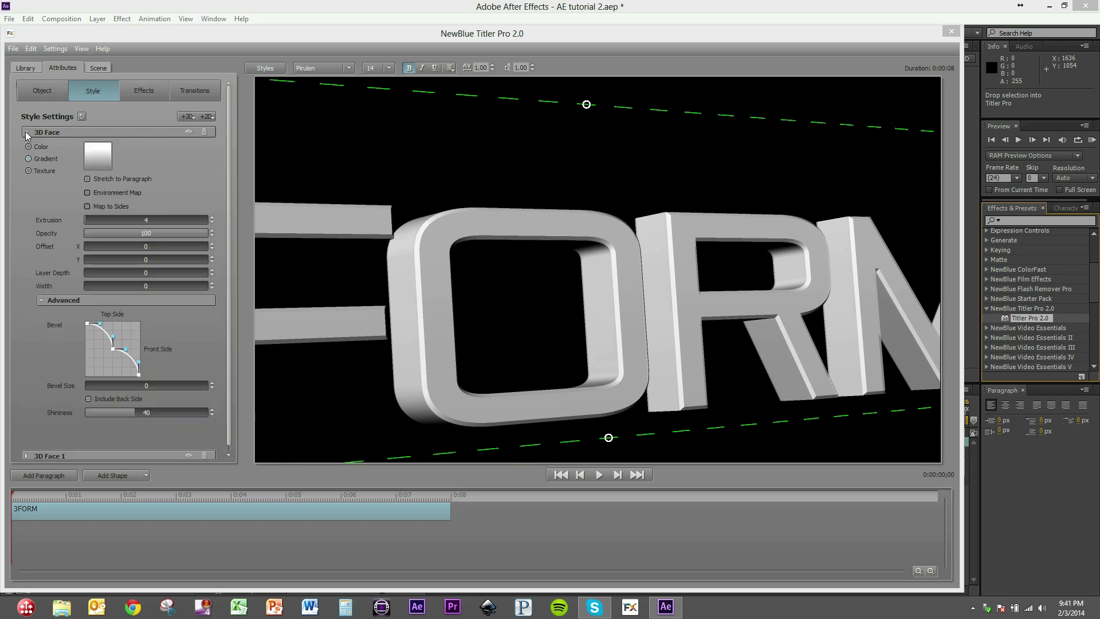
left_click(32, 171)
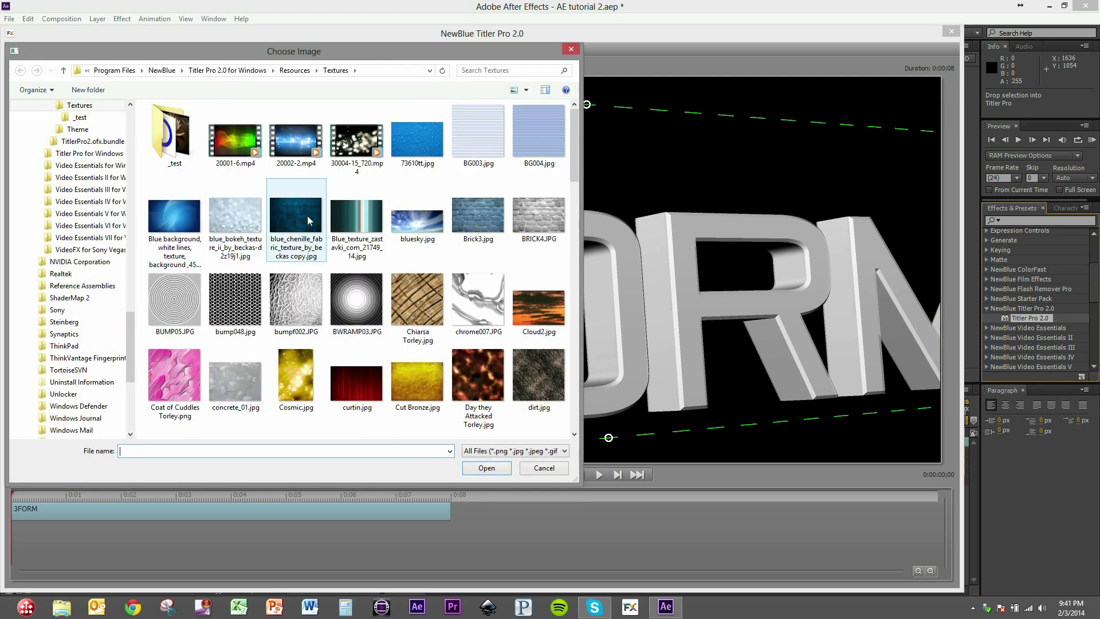
double_click(361, 144)
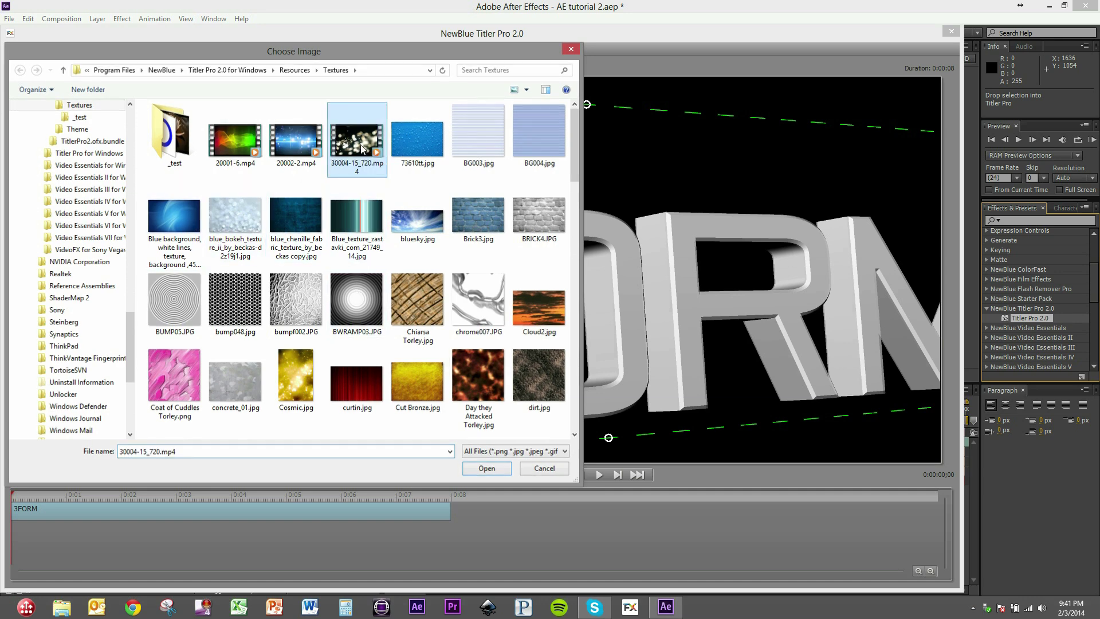
left_click(602, 473)
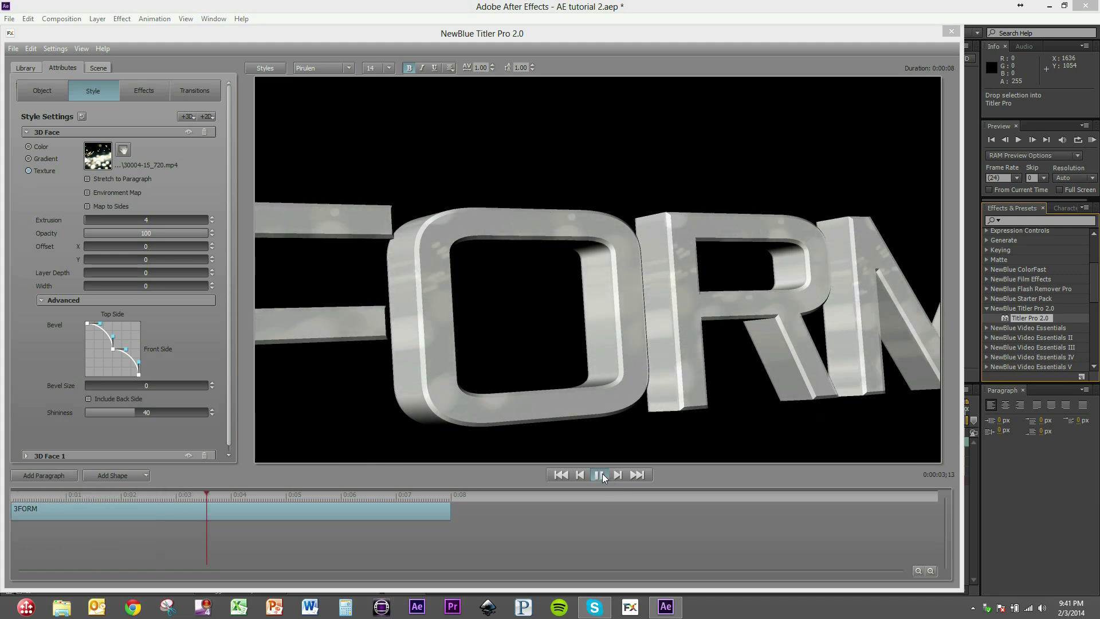
left_click(602, 474)
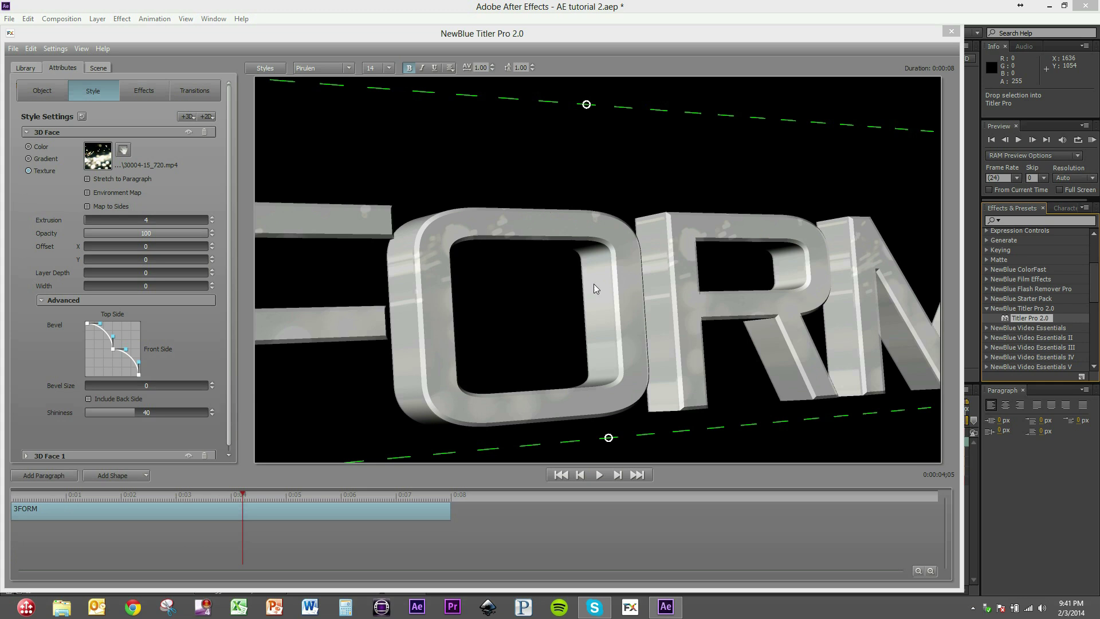
Enable environment mapping for the first 3D Face's texture and play the title from different angles to preview the reflections
left_click(88, 193)
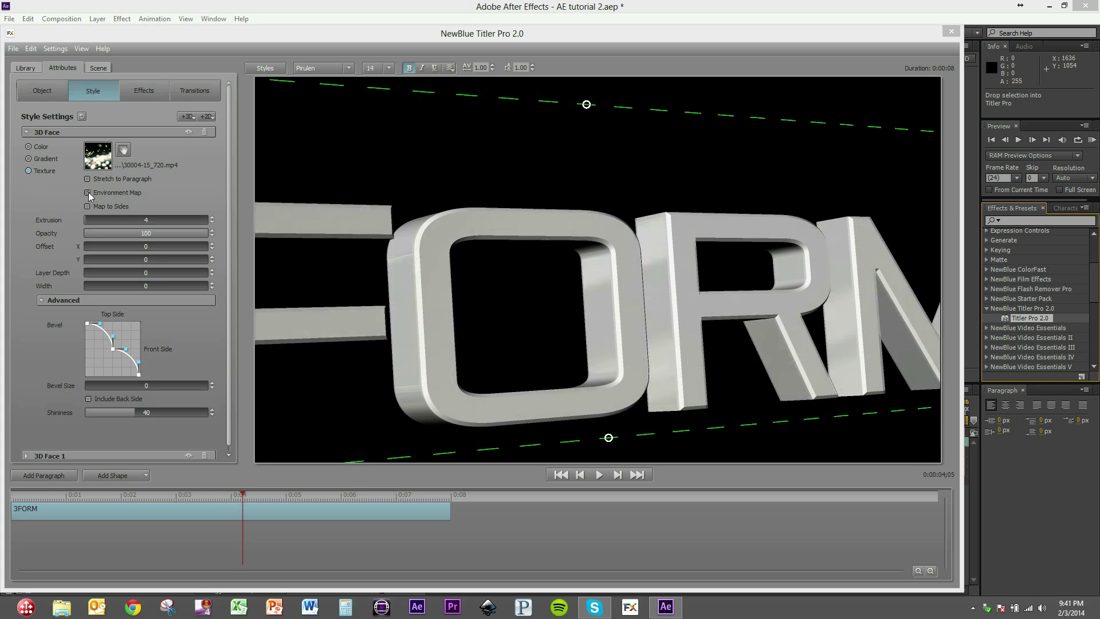
left_click(599, 474)
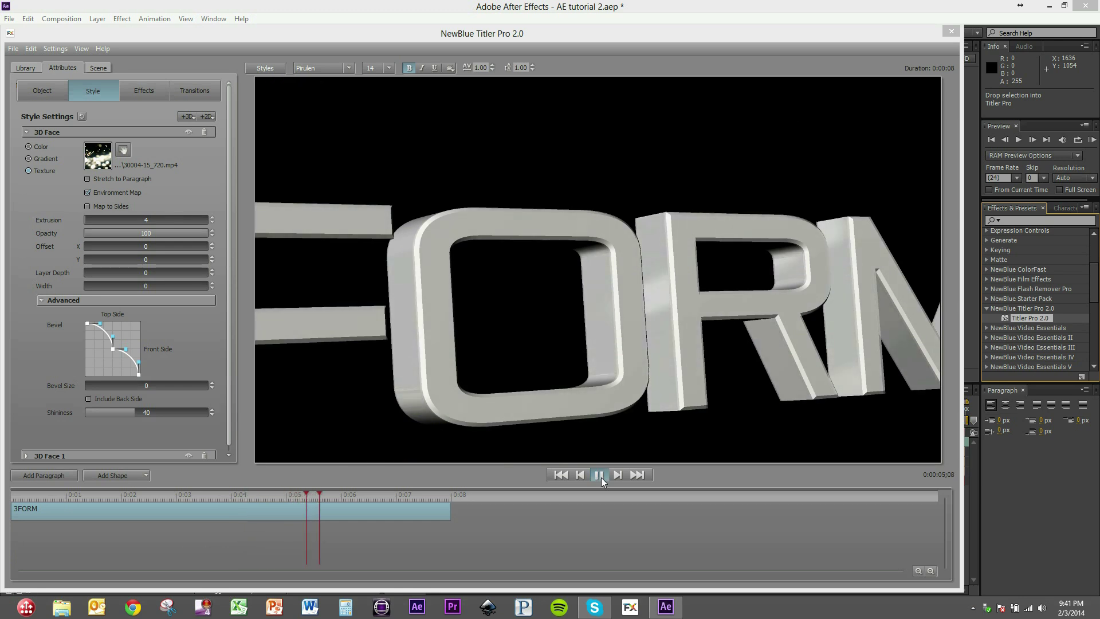
left_click(599, 475)
left_click_drag(685, 287, 332, 378)
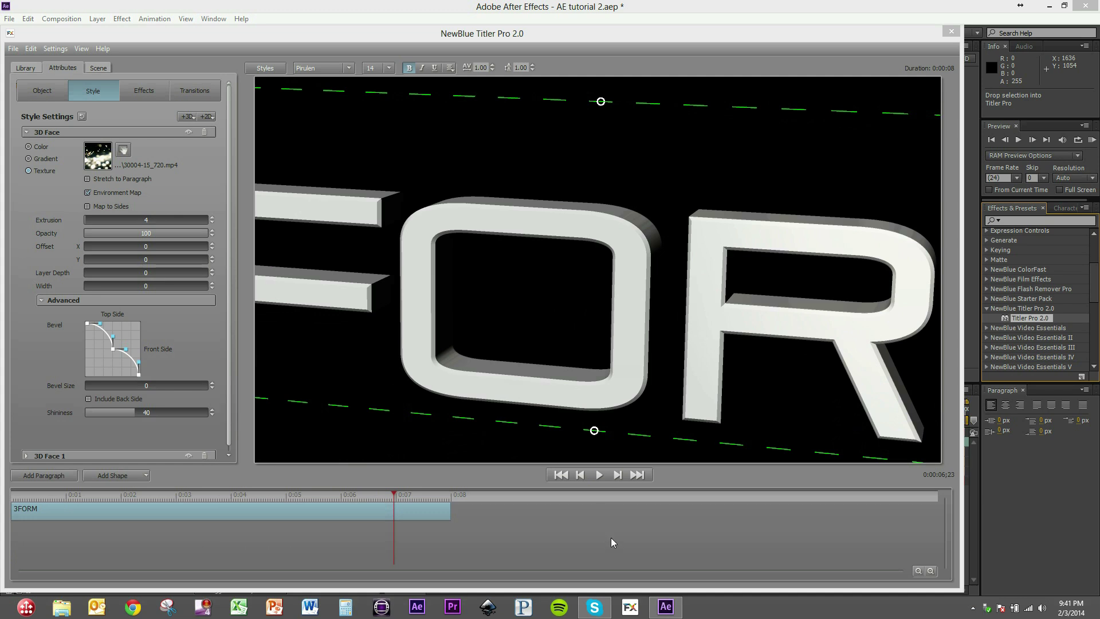
left_click(600, 475)
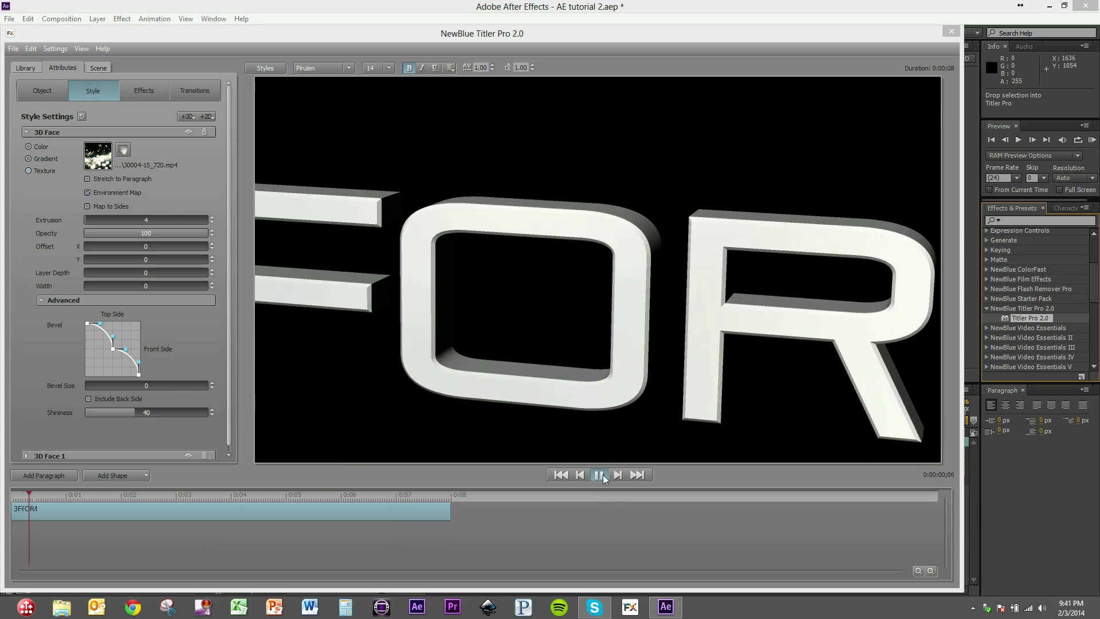
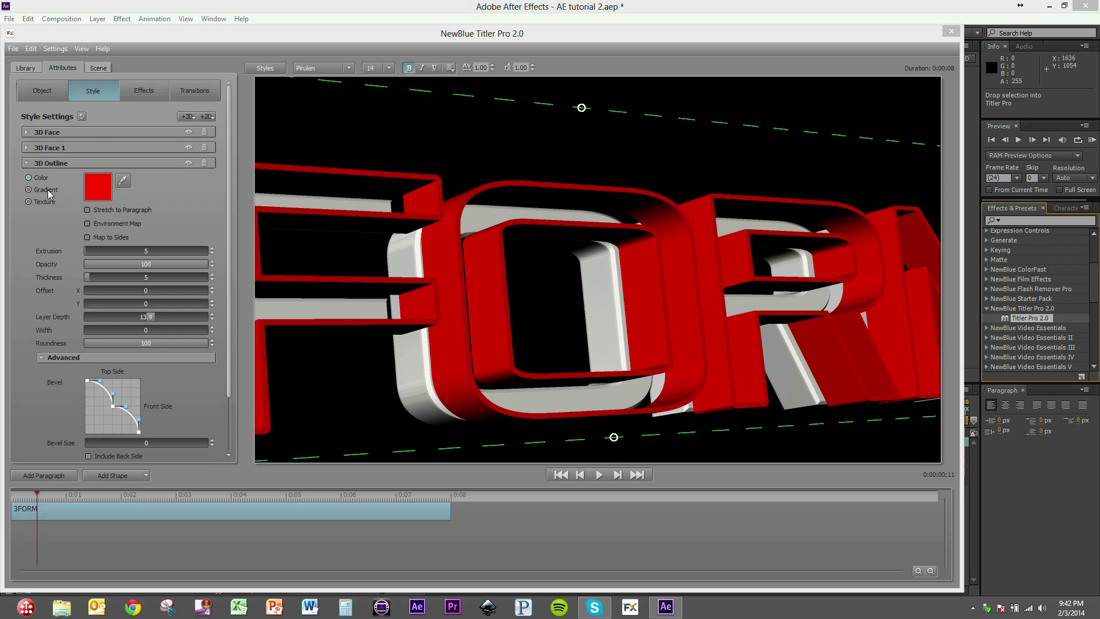
Fill the 3D Outline with a two-colour linear gradient from red FF0000 to dark red 4C0000
left_click(93, 191)
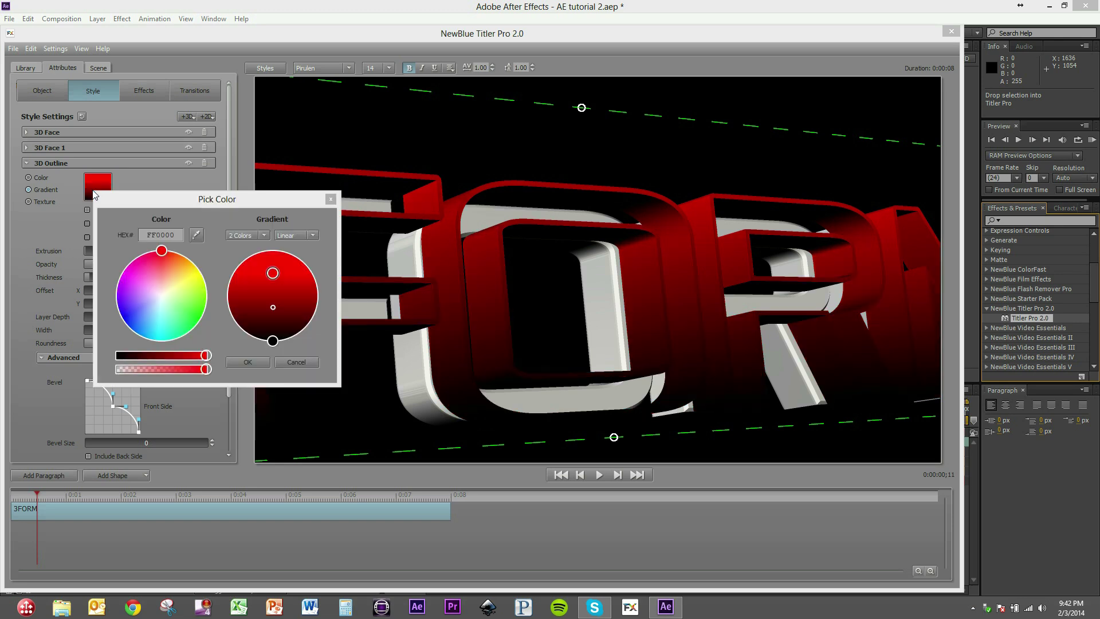
left_click(273, 342)
left_click(197, 235)
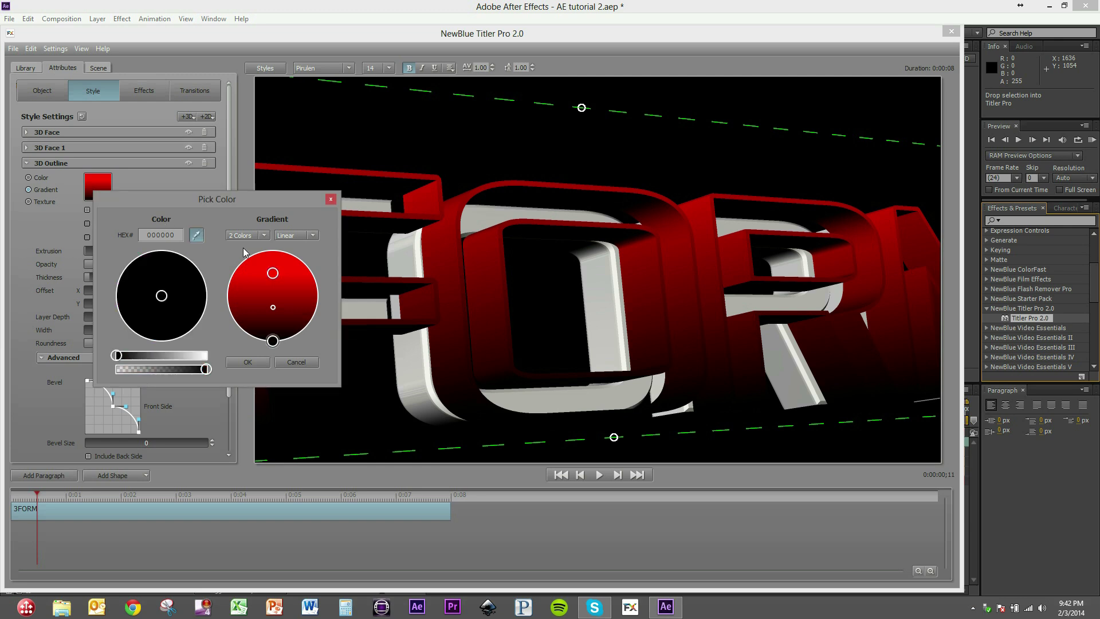
left_click(274, 273)
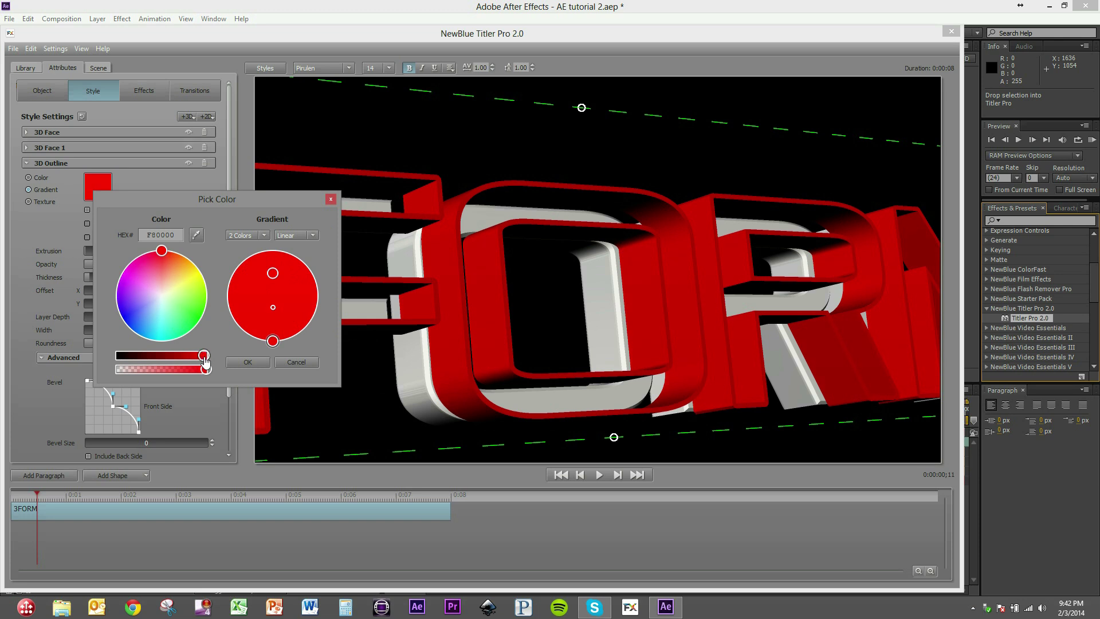
left_click_drag(202, 356, 143, 356)
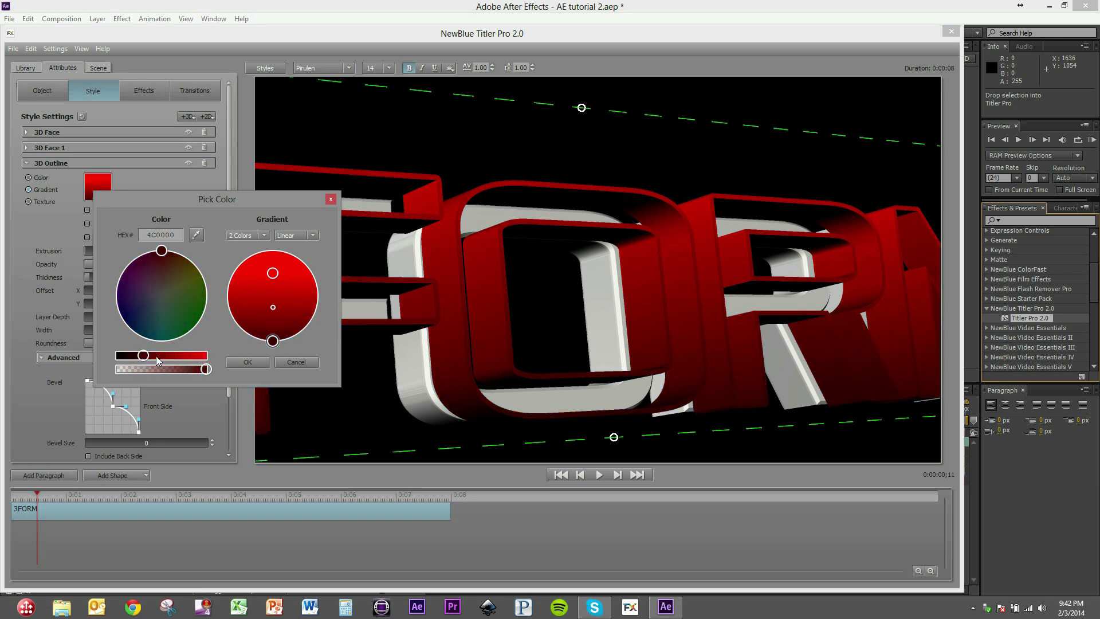
left_click(248, 363)
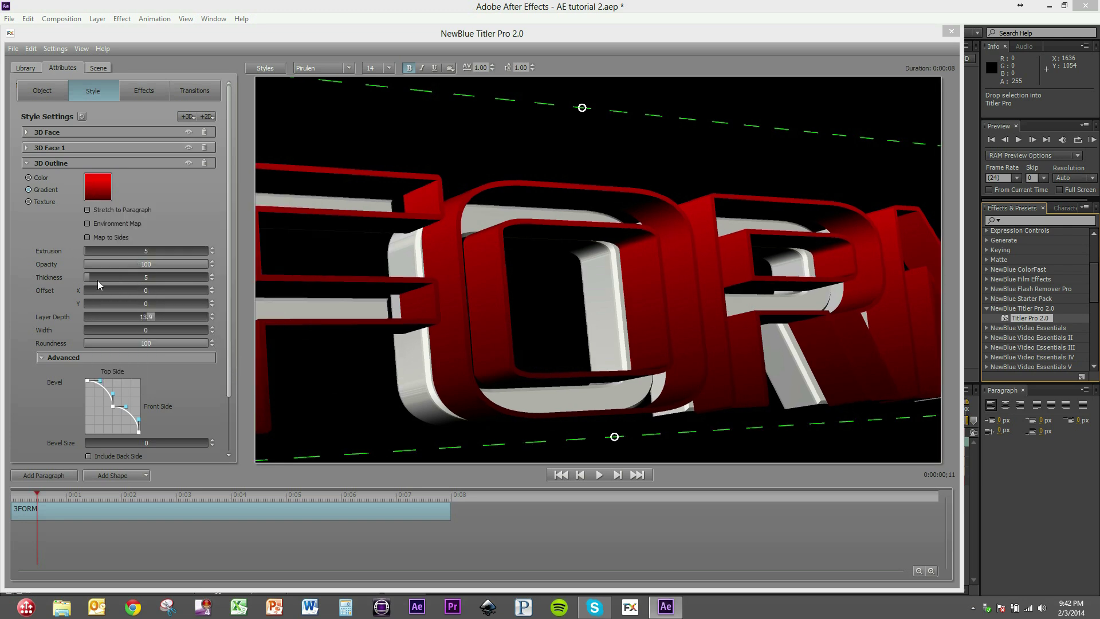
Set the 3D Outline's thickness to 3 and its layer depth to about 2.5, turning the title to inspect the fit
mouse_move(94, 277)
left_mouse_down()
mouse_move(136, 279)
mouse_move(86, 282)
left_mouse_up()
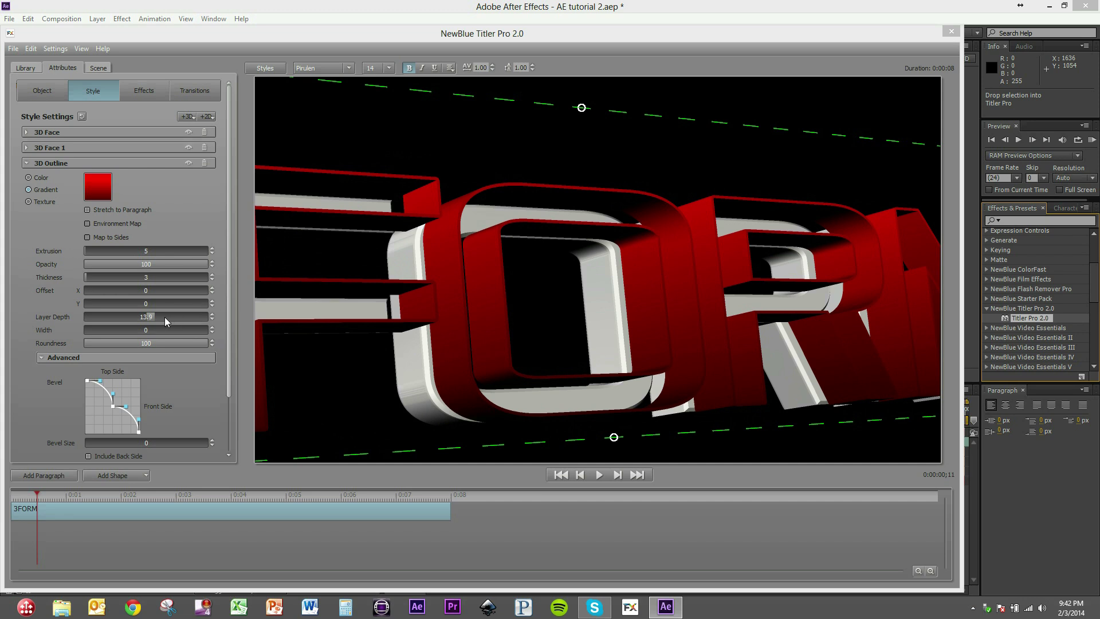
left_click_drag(163, 317, 149, 317)
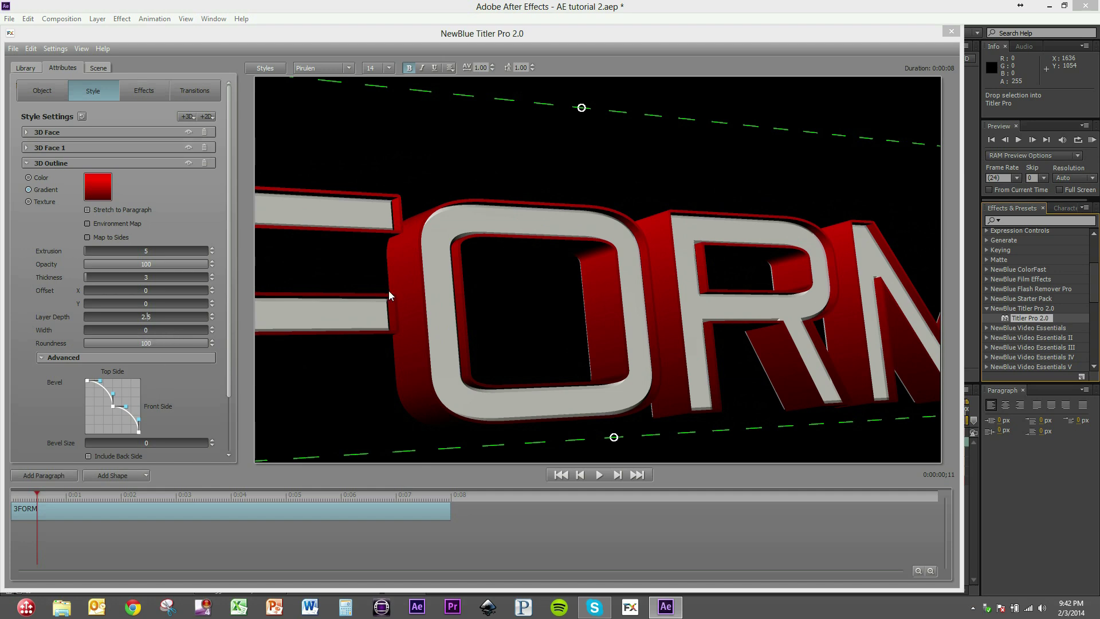
left_click_drag(403, 261, 449, 263)
scroll(448, 269, "up", 3)
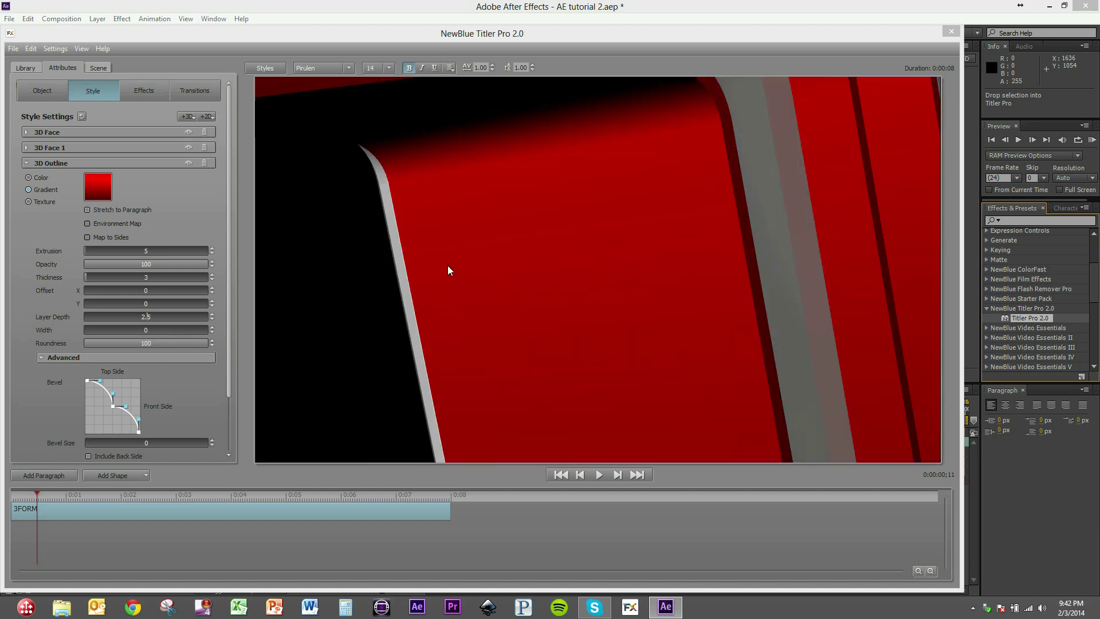
left_click_drag(341, 266, 467, 319)
left_click_drag(407, 284, 290, 310)
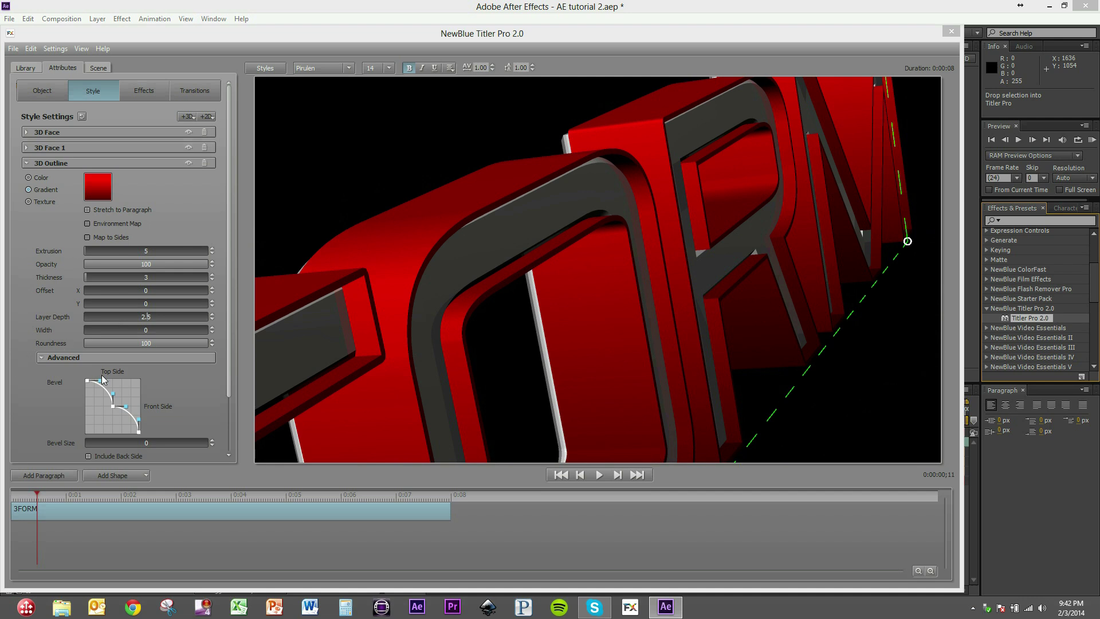
Give the 3D Outline a single-curve bevel with a size of about 0.07 and inspect its edges
right_click(101, 415)
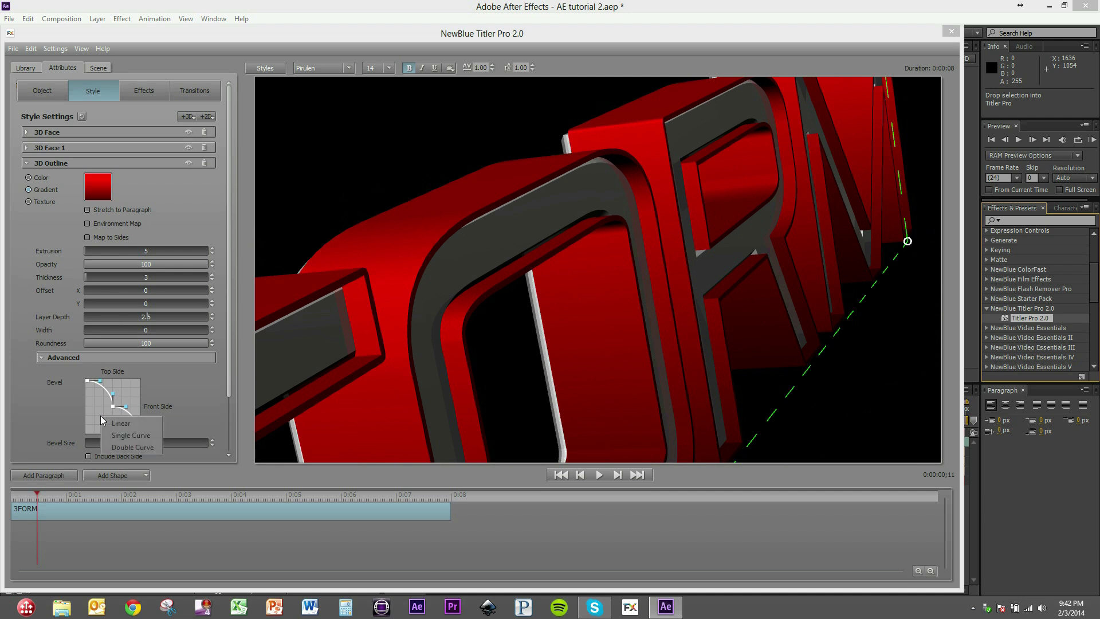
left_click(130, 435)
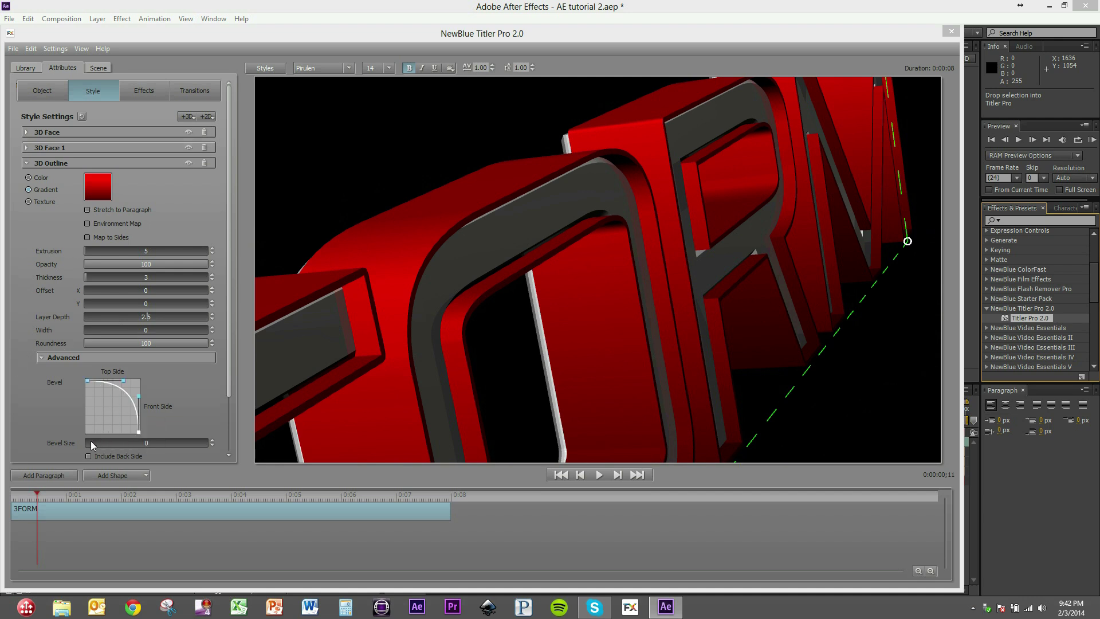
left_click_drag(95, 441, 120, 443)
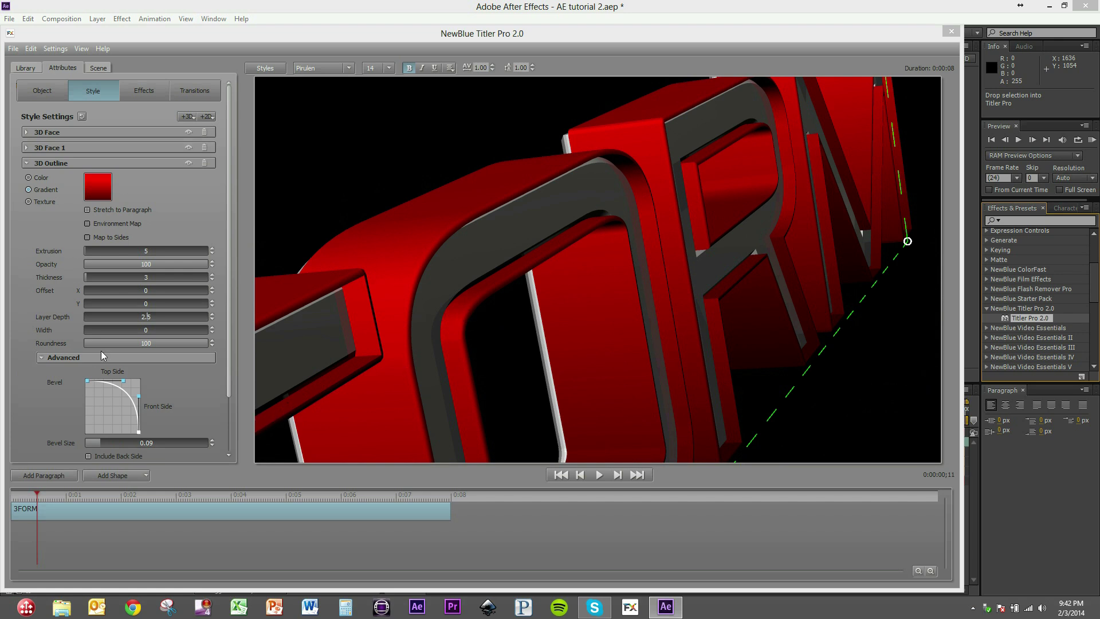
left_click_drag(98, 444, 100, 443)
left_click_drag(635, 269, 454, 201)
left_click_drag(448, 244, 447, 215)
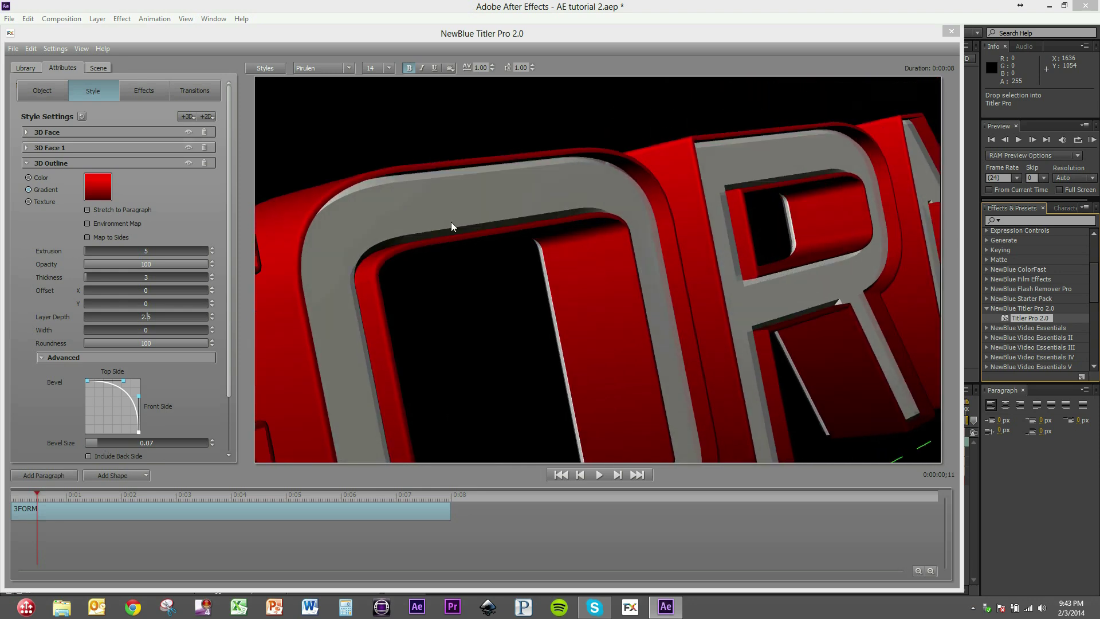
left_click_drag(381, 220, 516, 252)
Set the 3D Outline's shininess to about 96 and turn the title to check the highlights
scroll(46, 400, "down", 2)
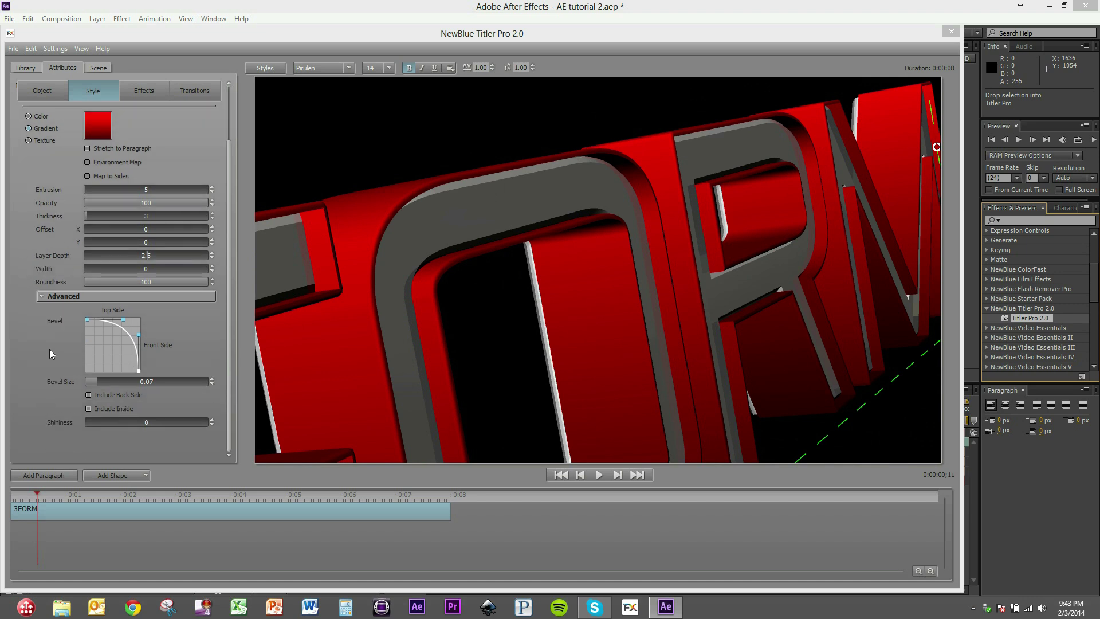
left_click_drag(94, 421, 375, 422)
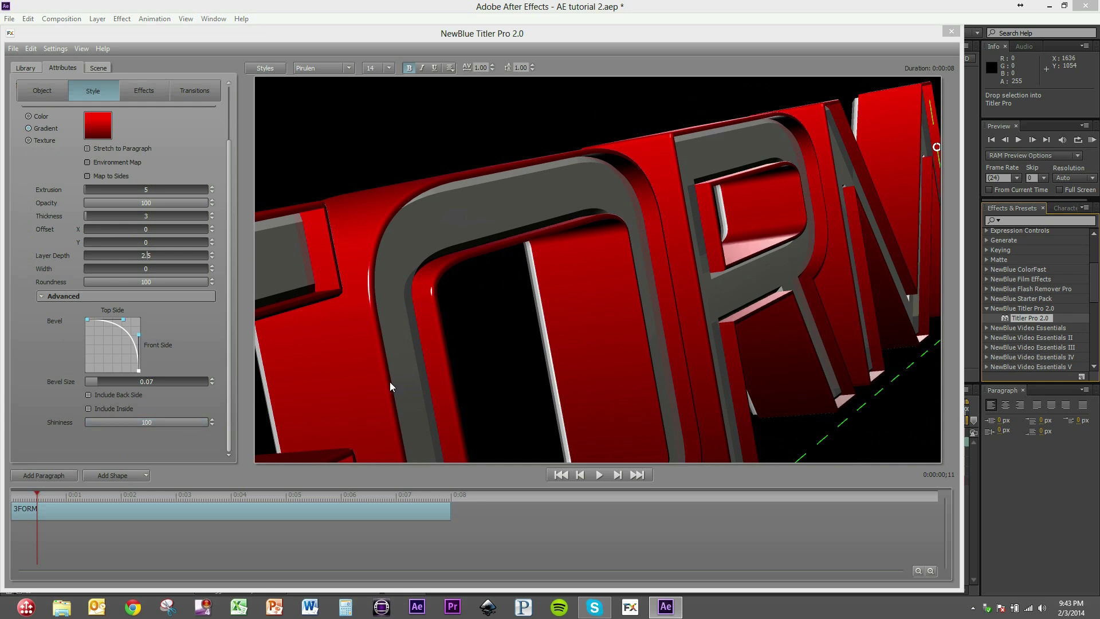
left_click(198, 422)
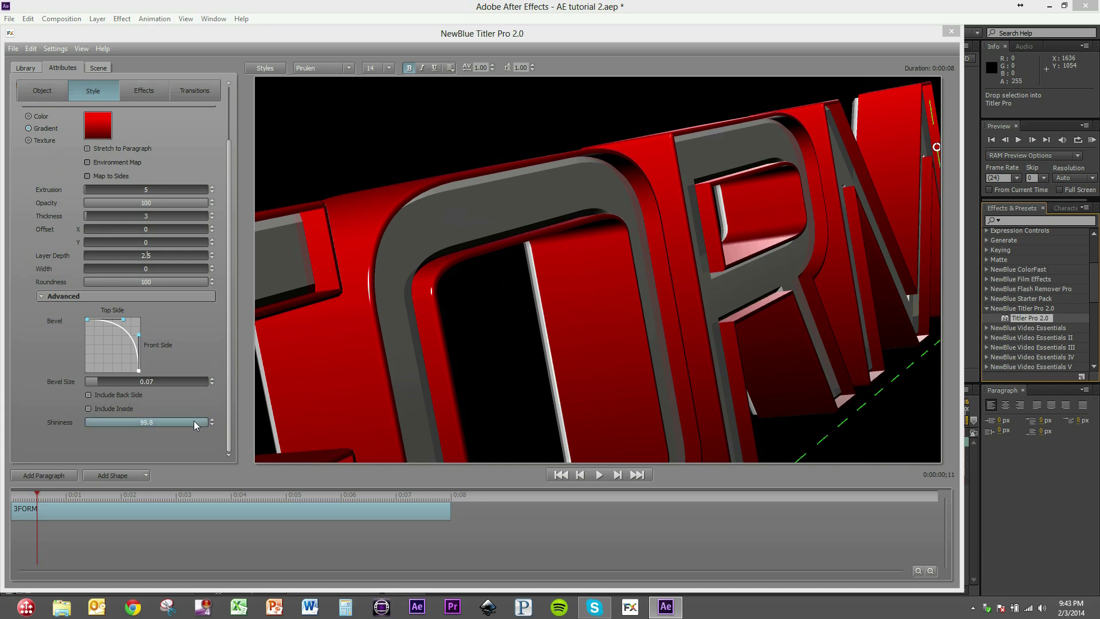
left_click_drag(461, 295, 590, 403)
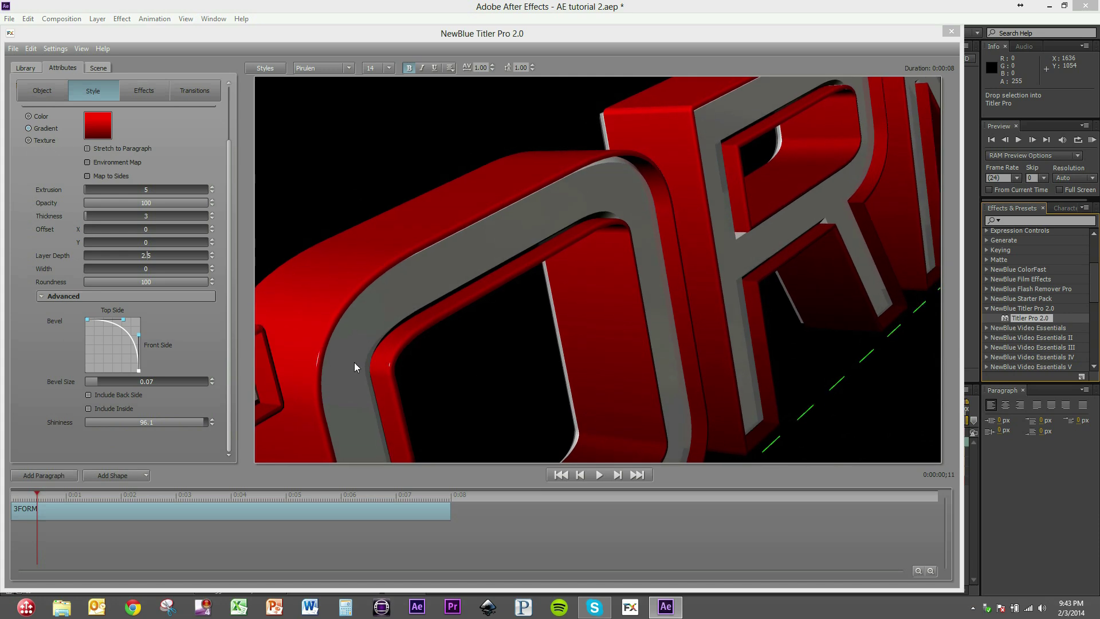
left_click_drag(711, 212, 405, 285)
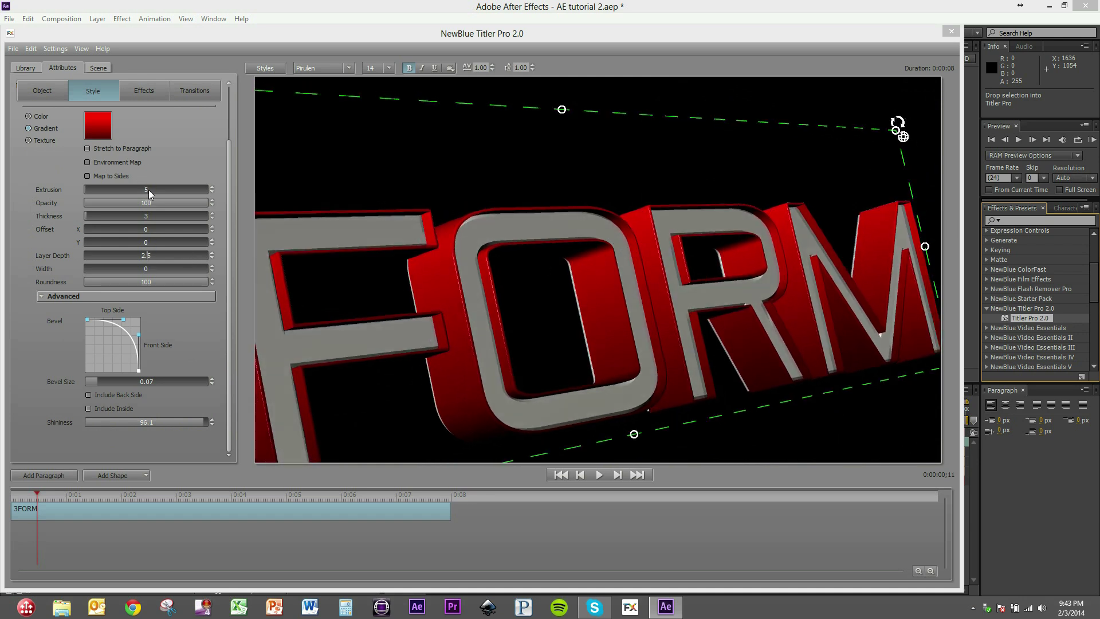
Reduce the 3D Outline's extrusion to 4 and set its layer depth to about 0.2 so both faces frame it
scroll(148, 190, "down", 1)
left_click_drag(428, 212, 695, 408)
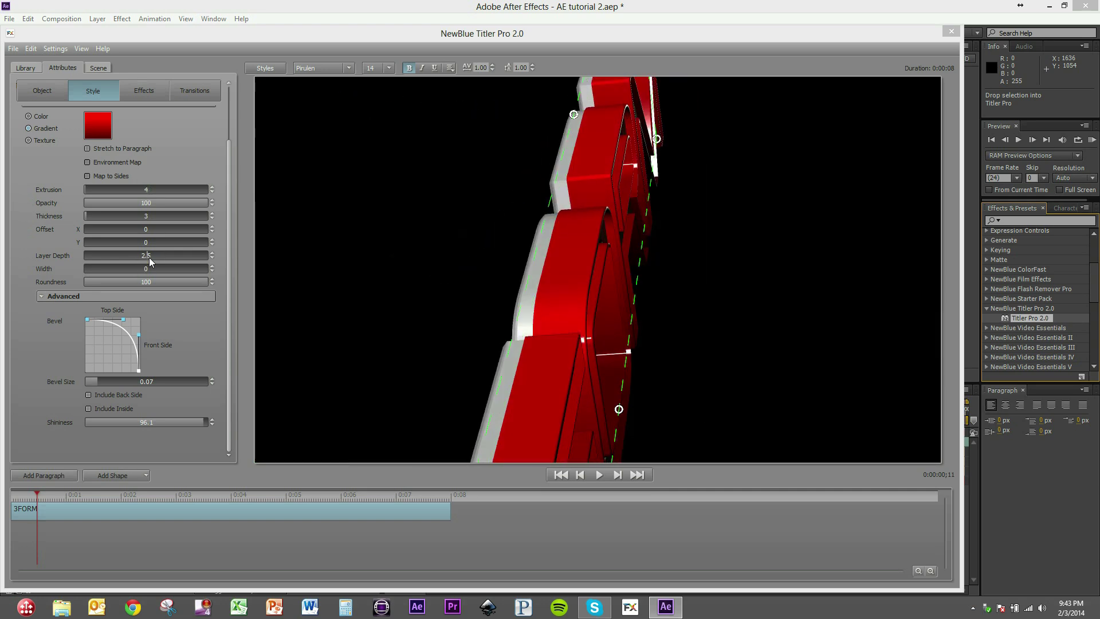
scroll(148, 256, "down", 5)
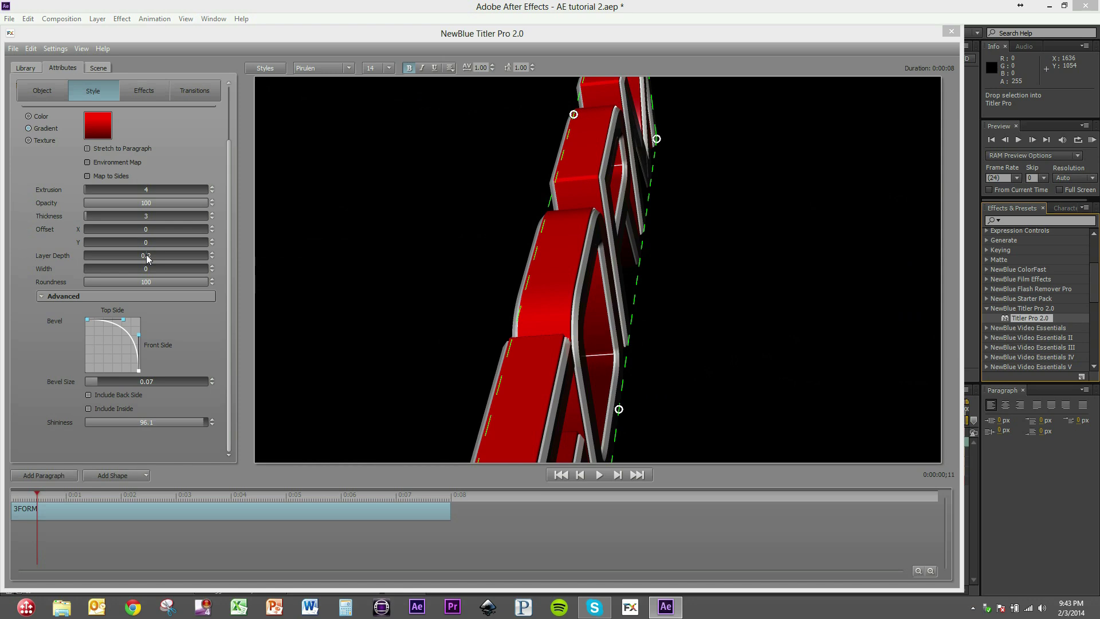
left_click_drag(574, 287, 612, 351)
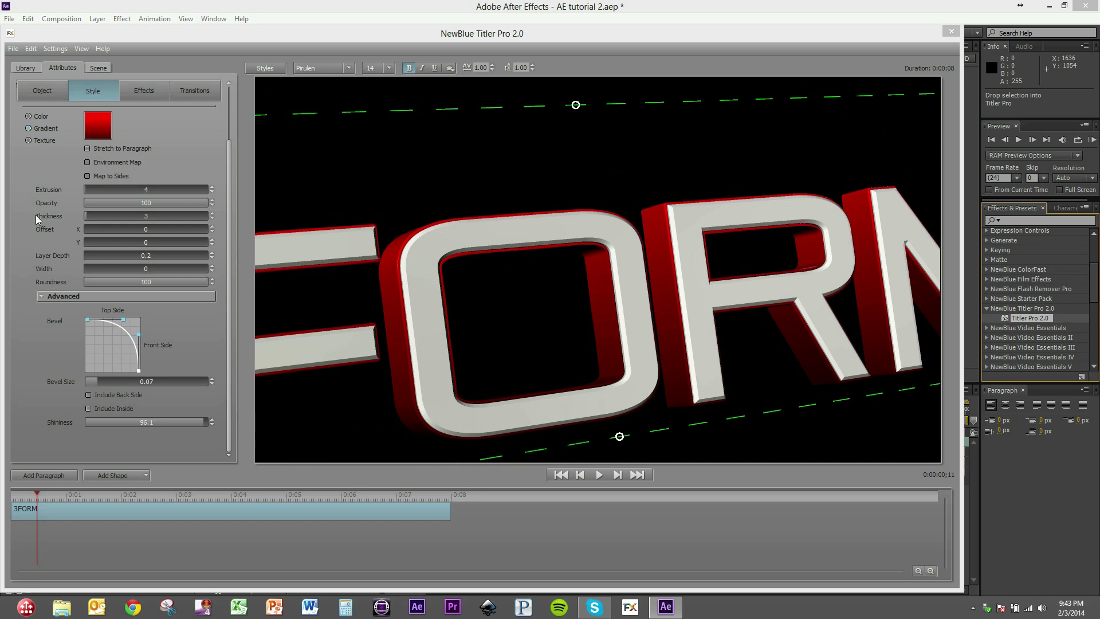
left_click_drag(227, 181, 227, 118)
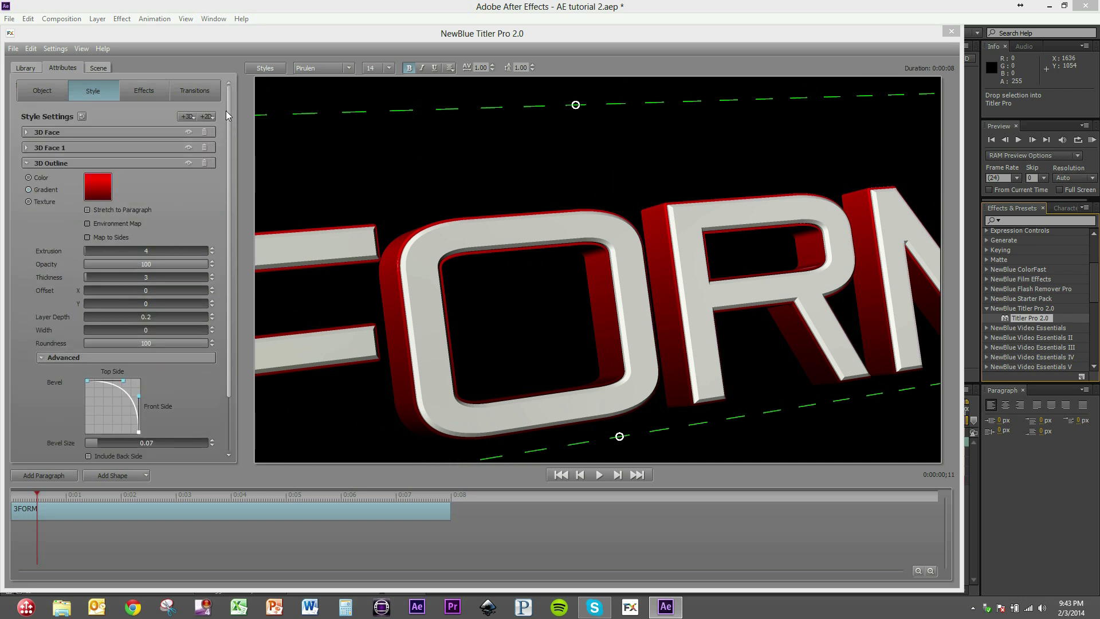
Add a second 3D outline around the title, set its extrusion to 3 and layer depth to about -1.2
left_click(26, 164)
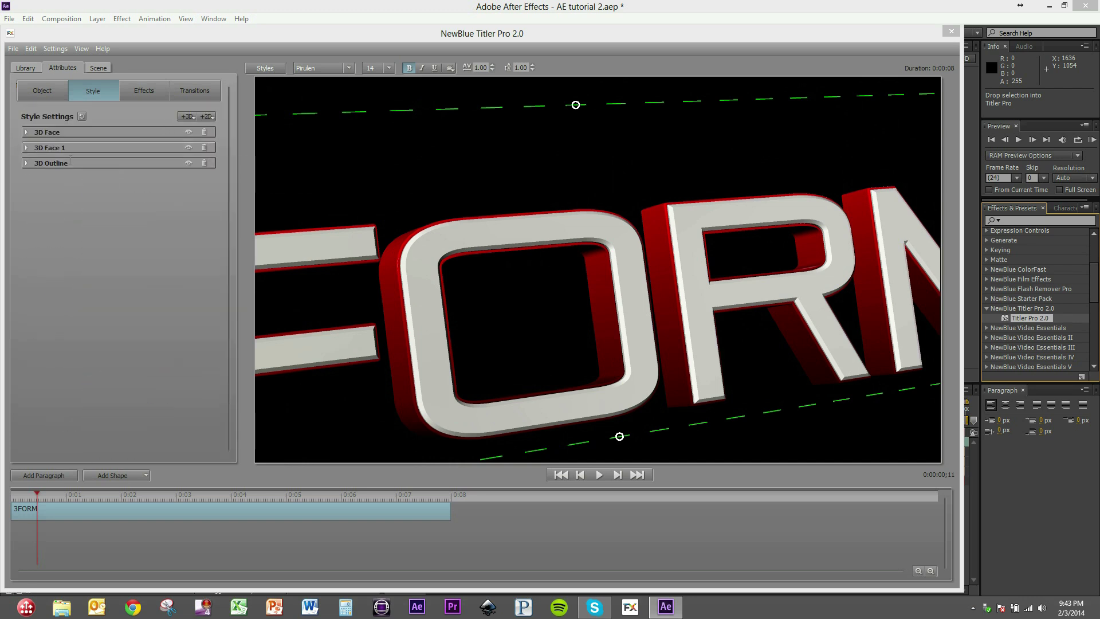
left_click(186, 117)
left_click(200, 129)
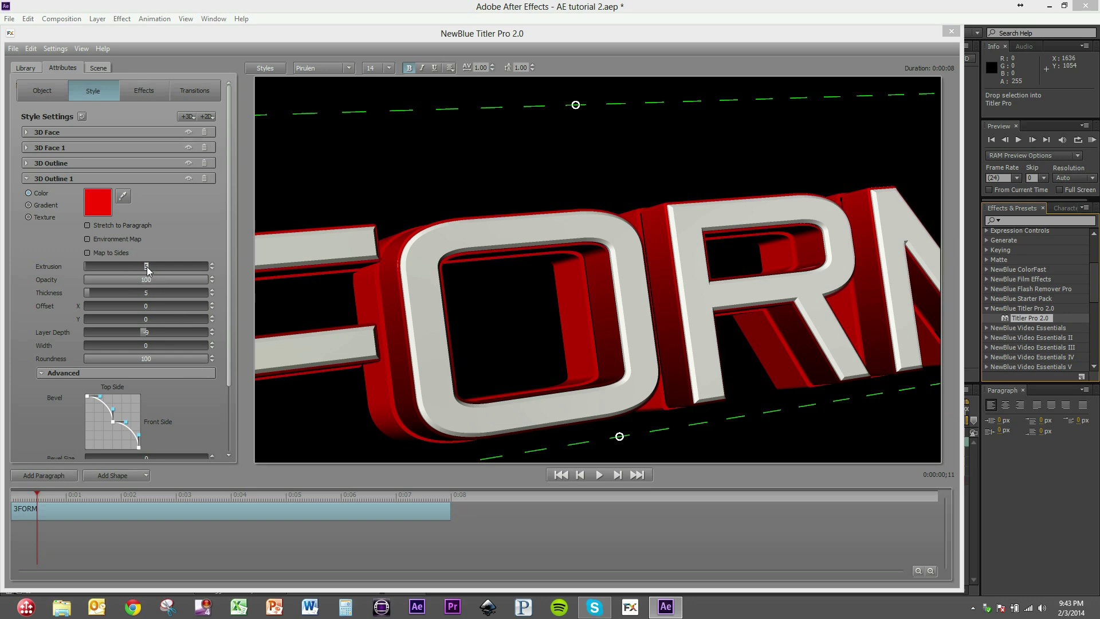
left_click_drag(527, 207, 740, 398)
left_click_drag(135, 330, 148, 335)
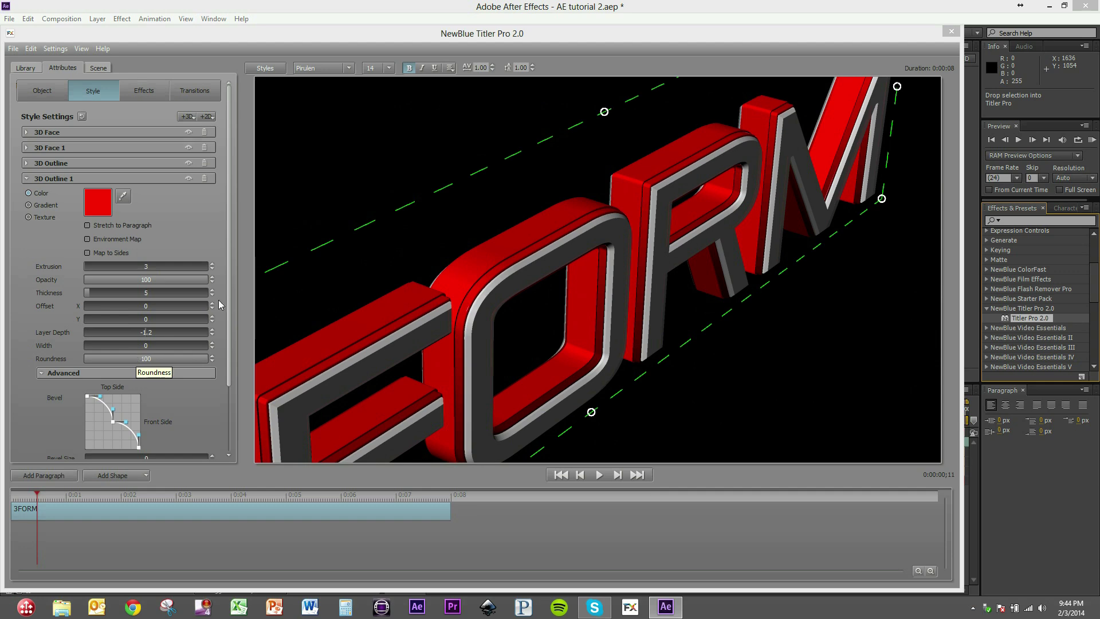
Texture the second 3D outline with bluesky.jpg and apply it as an environment map
left_click(98, 207)
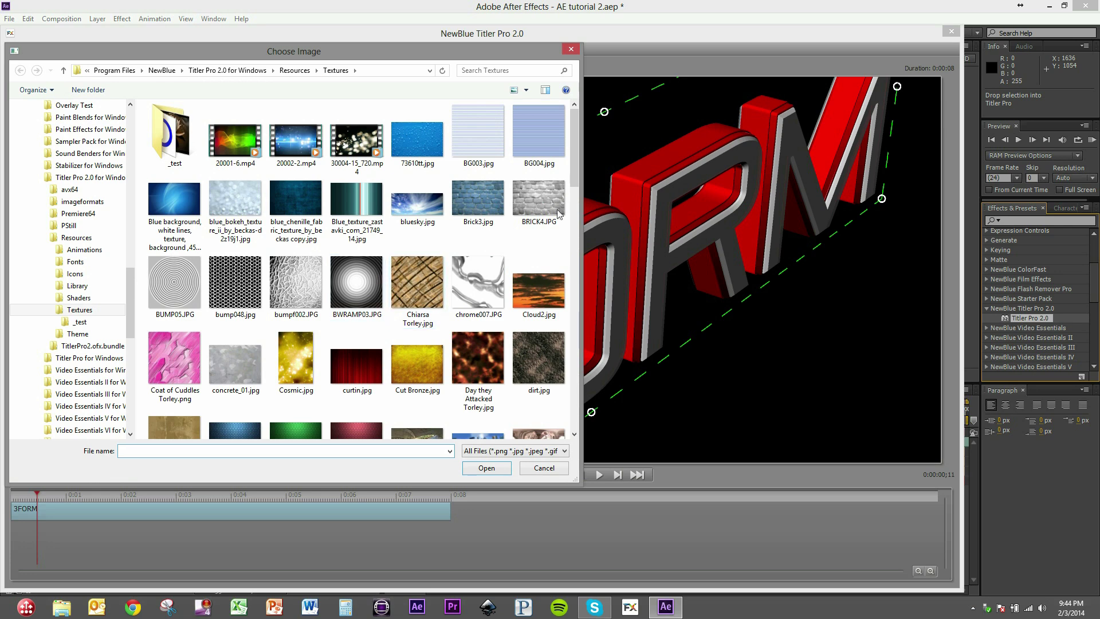
double_click(416, 205)
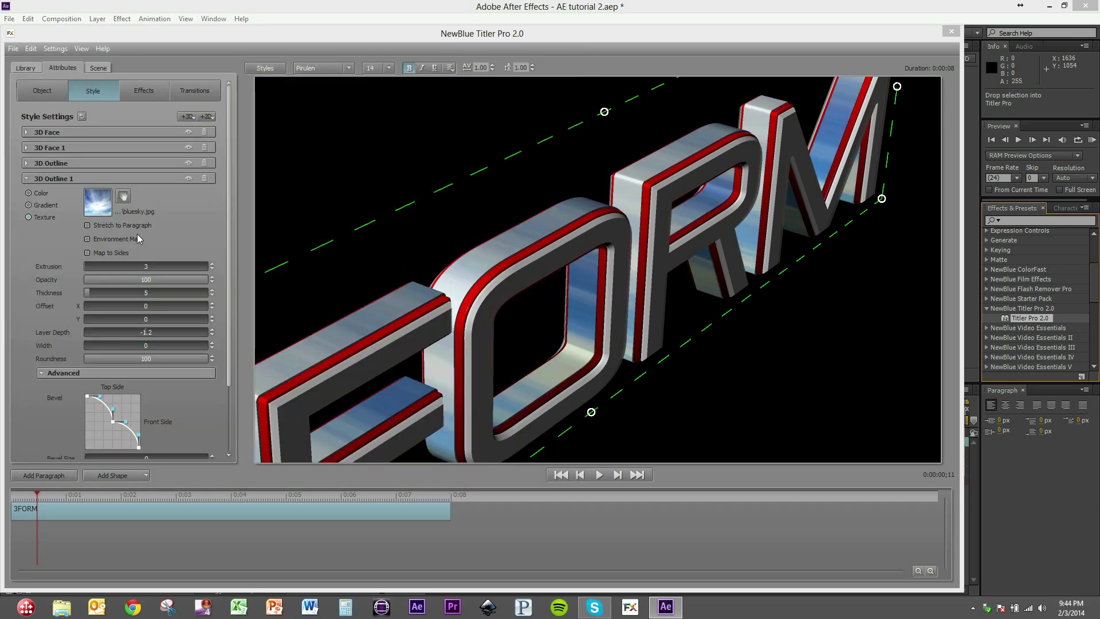
left_click(88, 238)
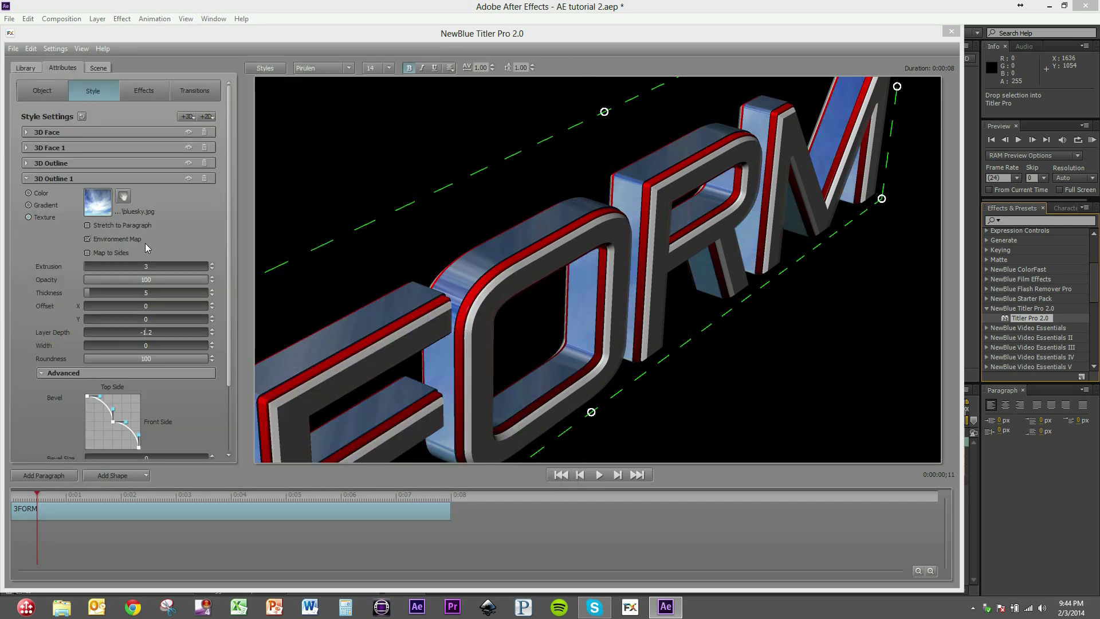
Try bumpf002.JPG on the second outline, replace it with Reflection013.jpg and turn the title to check the reflections
left_click(98, 201)
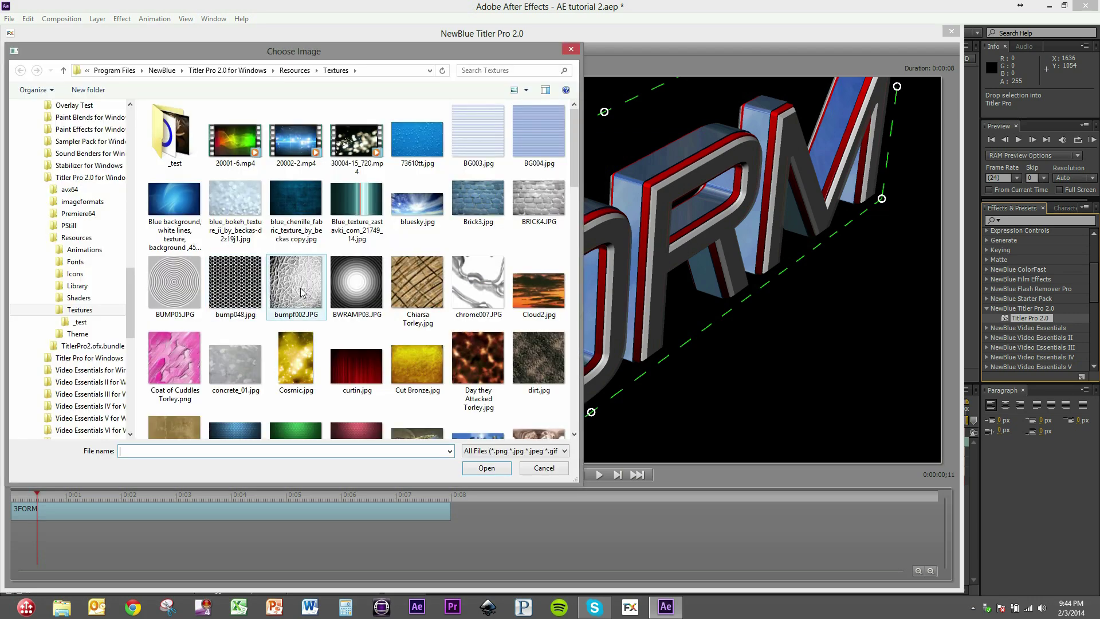
double_click(297, 314)
left_click(95, 215)
left_click_drag(572, 176, 579, 368)
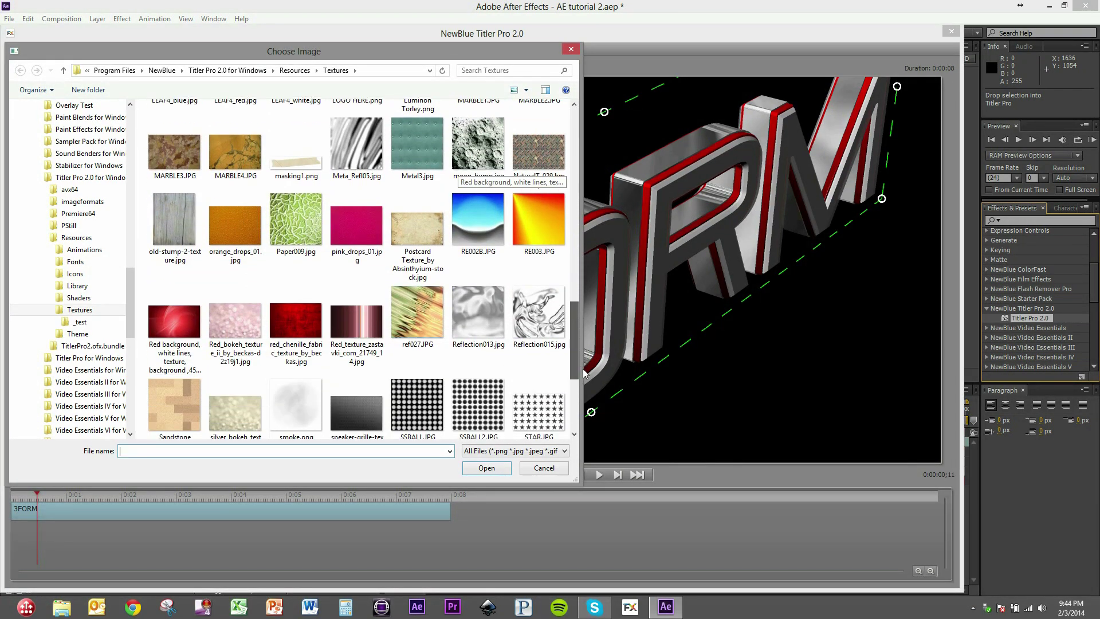
double_click(479, 307)
left_click_drag(648, 229, 579, 247)
left_click_drag(618, 298, 564, 169)
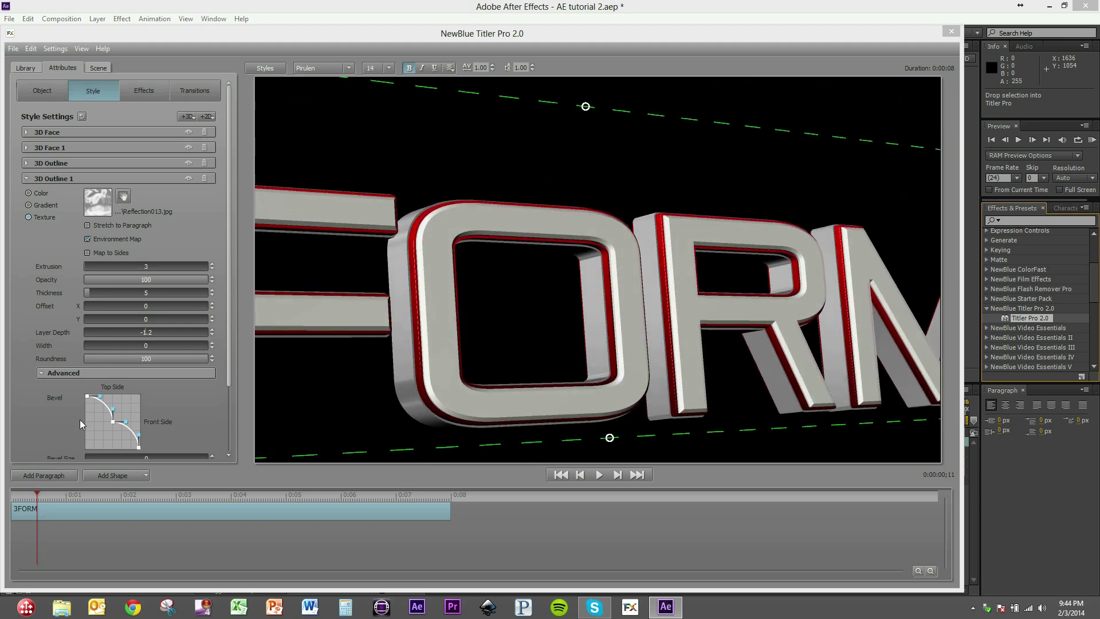
Give the second 3D outline a single-curve bevel with a size of about 0.12 and inspect its edges up close
scroll(71, 420, "down", 2)
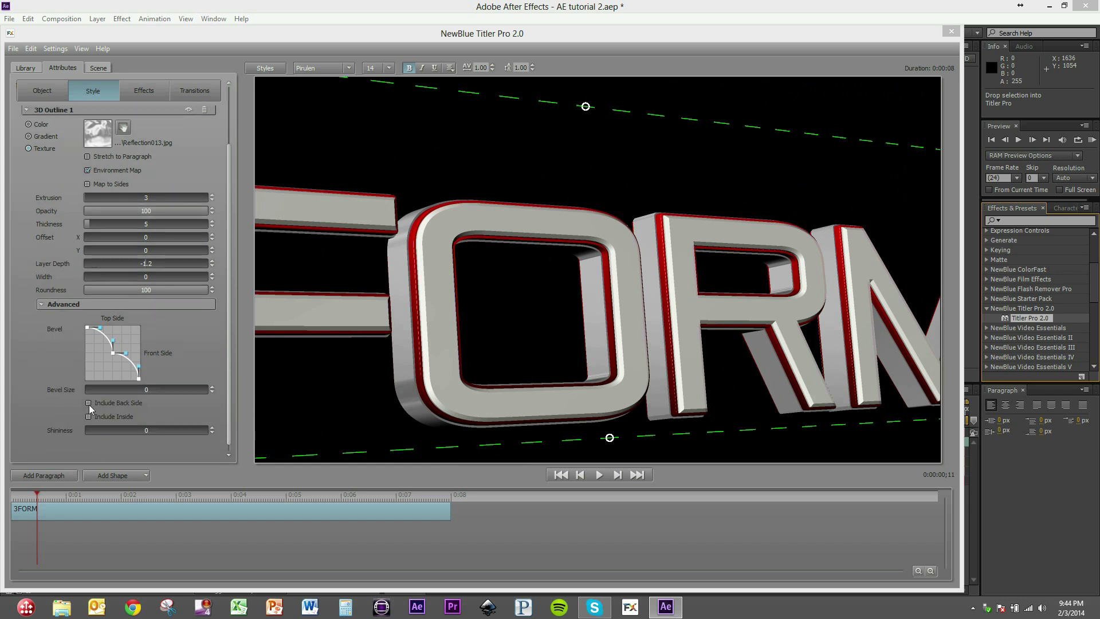
right_click(98, 360)
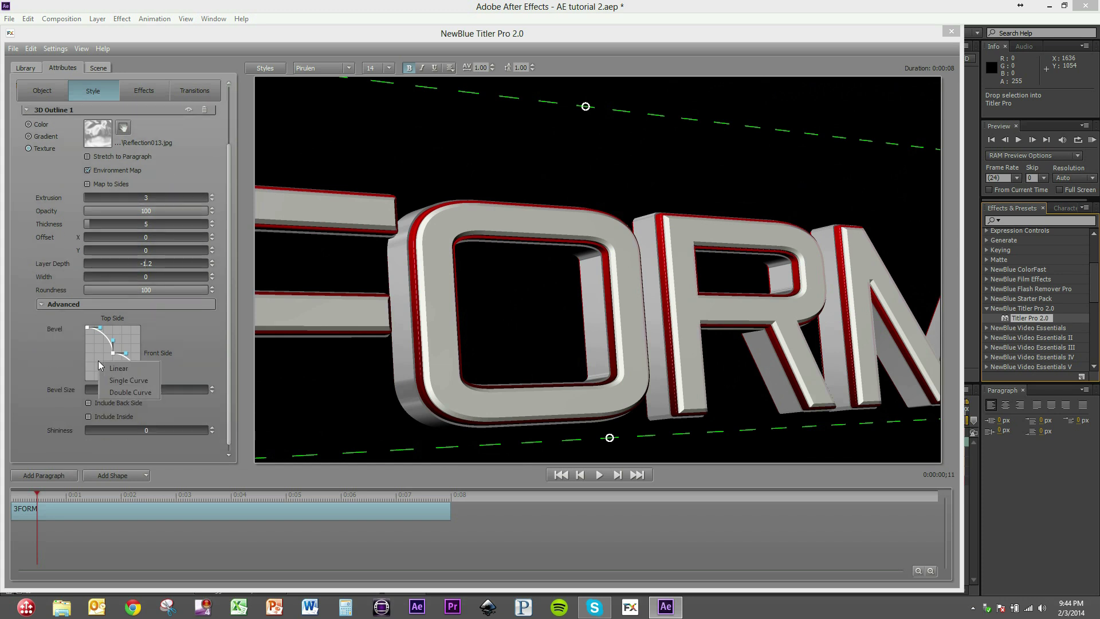
left_click(122, 379)
left_click_drag(95, 389, 104, 390)
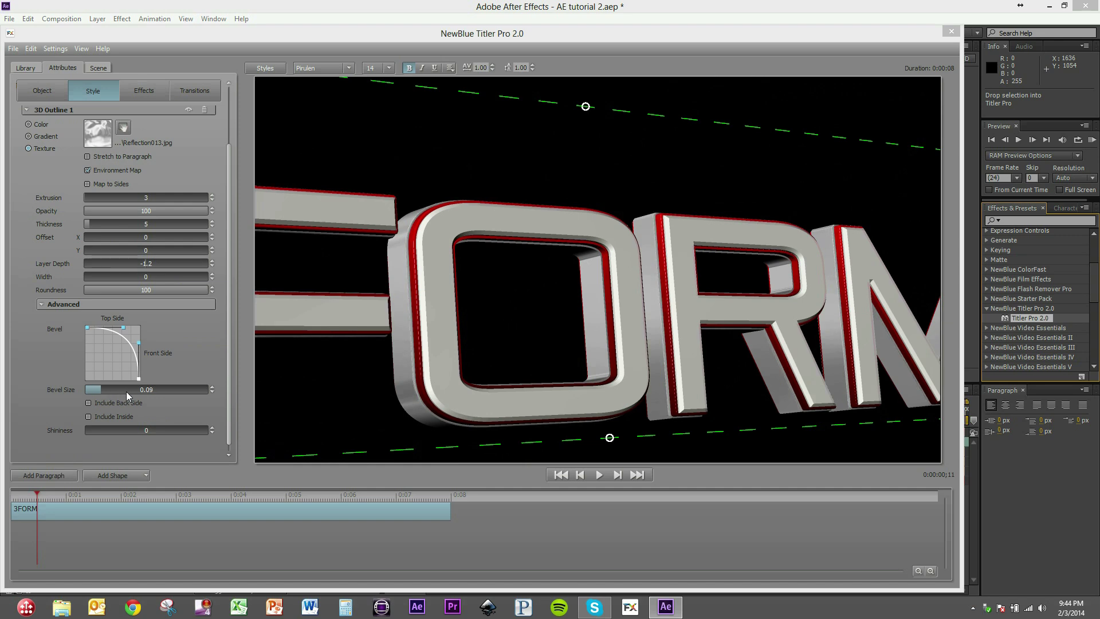
left_click_drag(127, 392, 140, 395)
left_click_drag(524, 298, 541, 321)
scroll(541, 321, "up", 10)
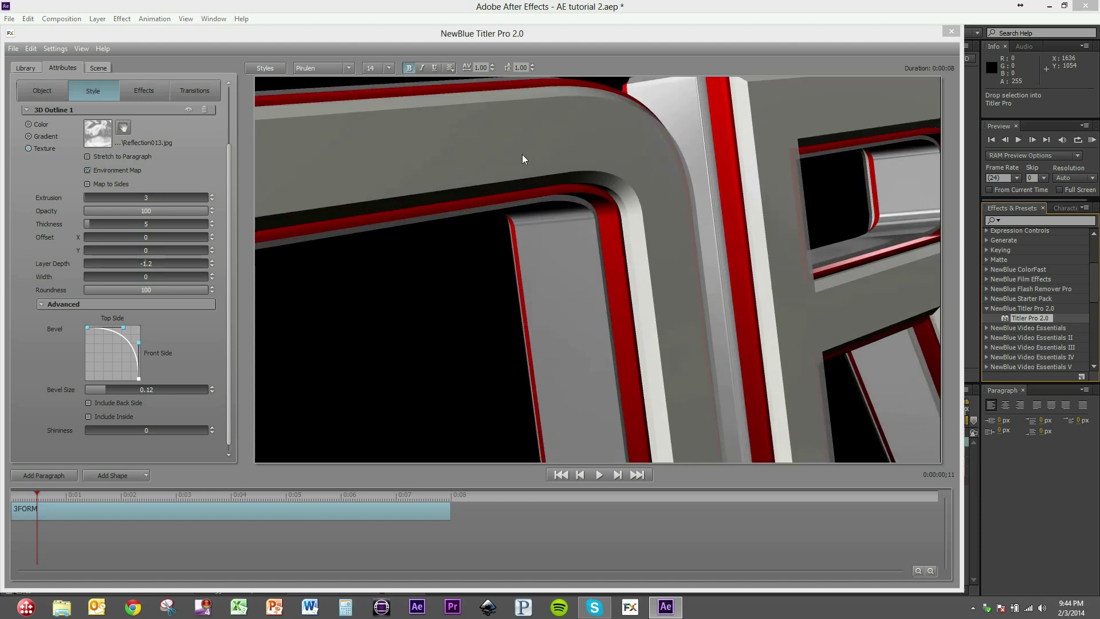
left_click_drag(600, 296, 544, 76)
left_click_drag(566, 119, 370, 303)
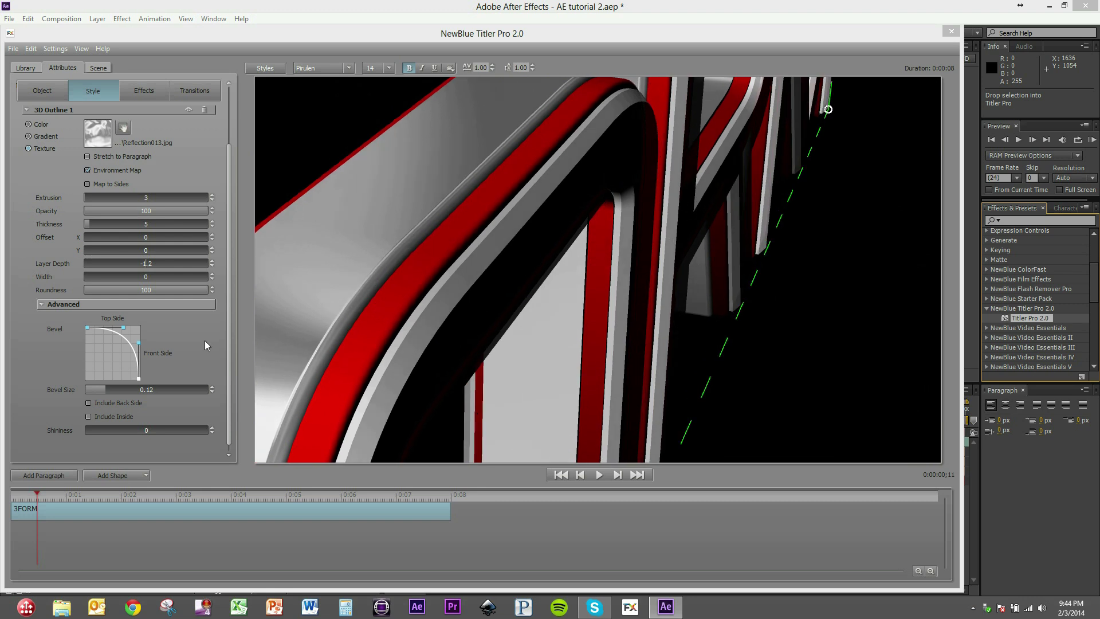
Set the second 3D outline's shininess to about 99 and thickness to about 10.7, turning the title to check it
left_click_drag(90, 428, 356, 421)
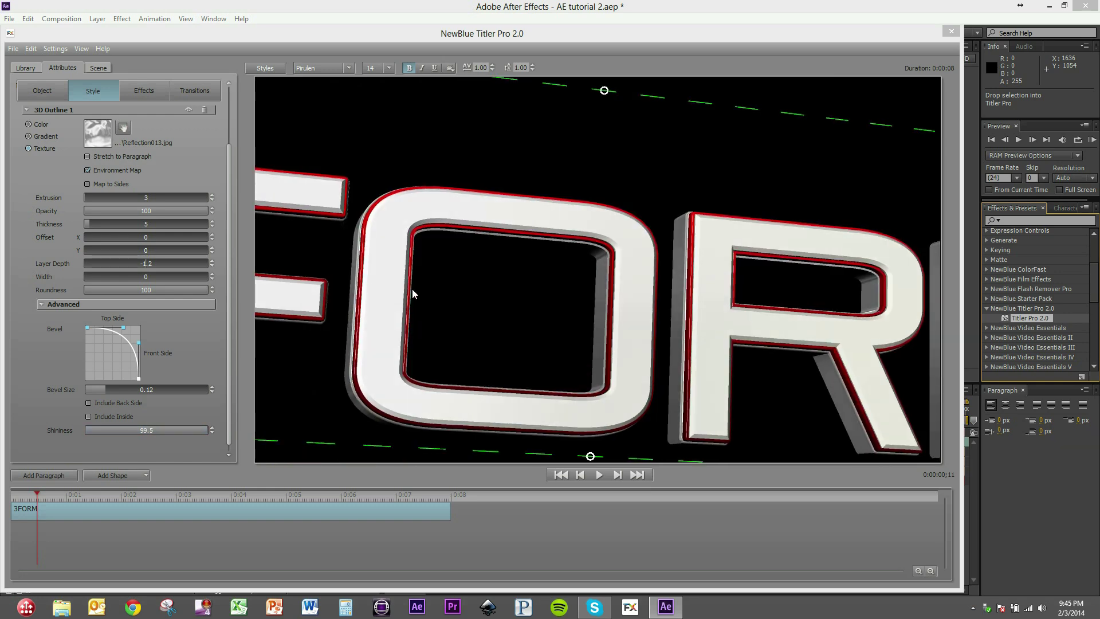
left_click_drag(587, 278, 527, 283)
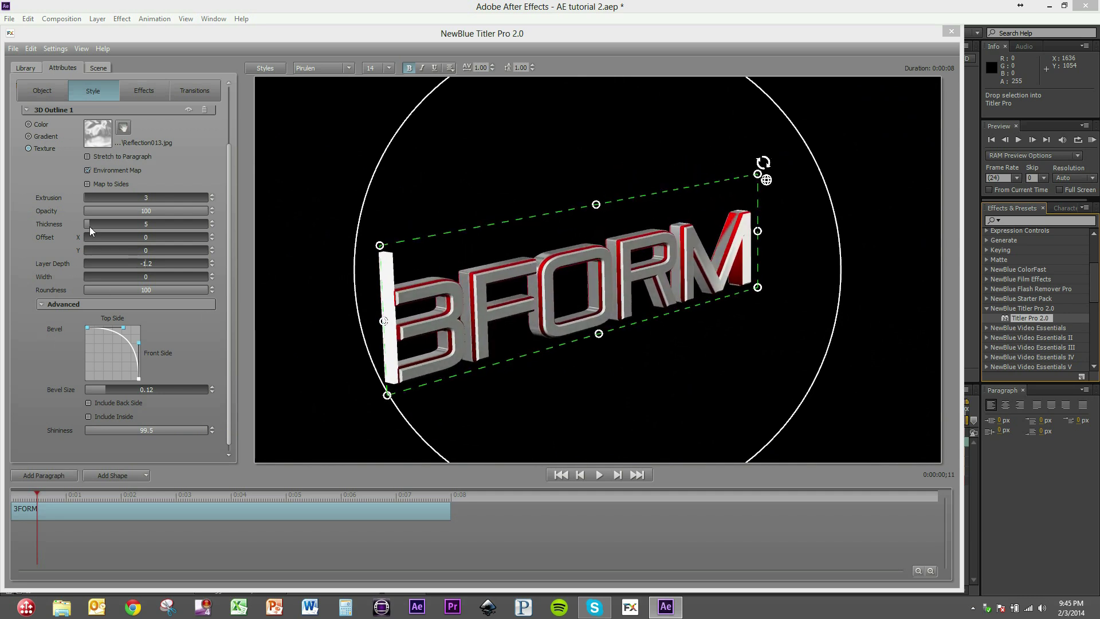
left_click_drag(89, 223, 104, 223)
left_click_drag(579, 304, 602, 316)
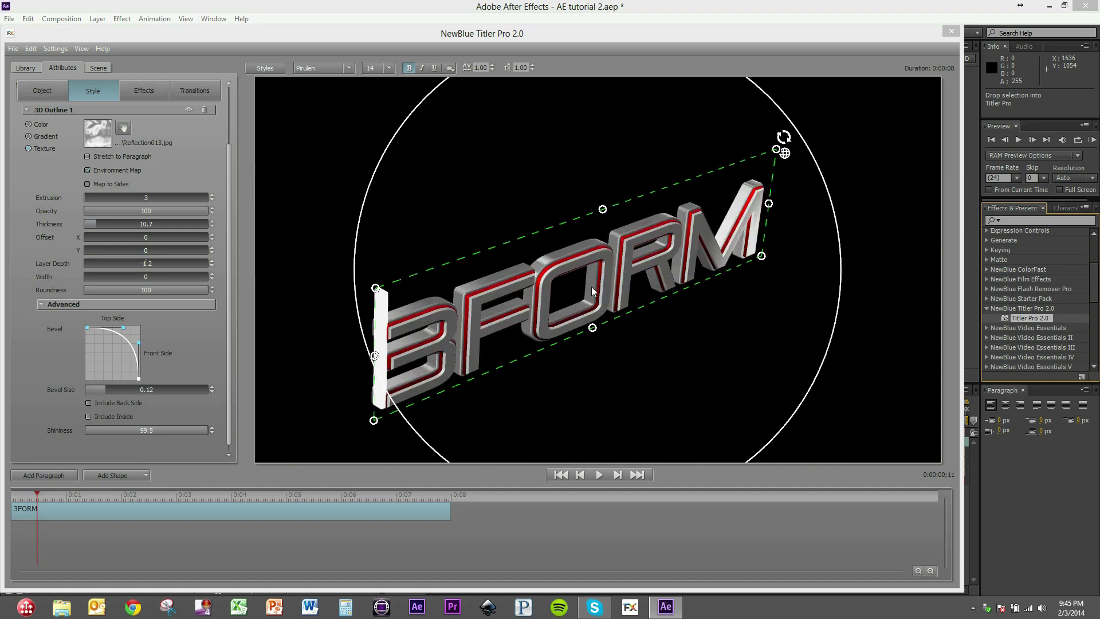
left_click_drag(654, 282, 639, 264)
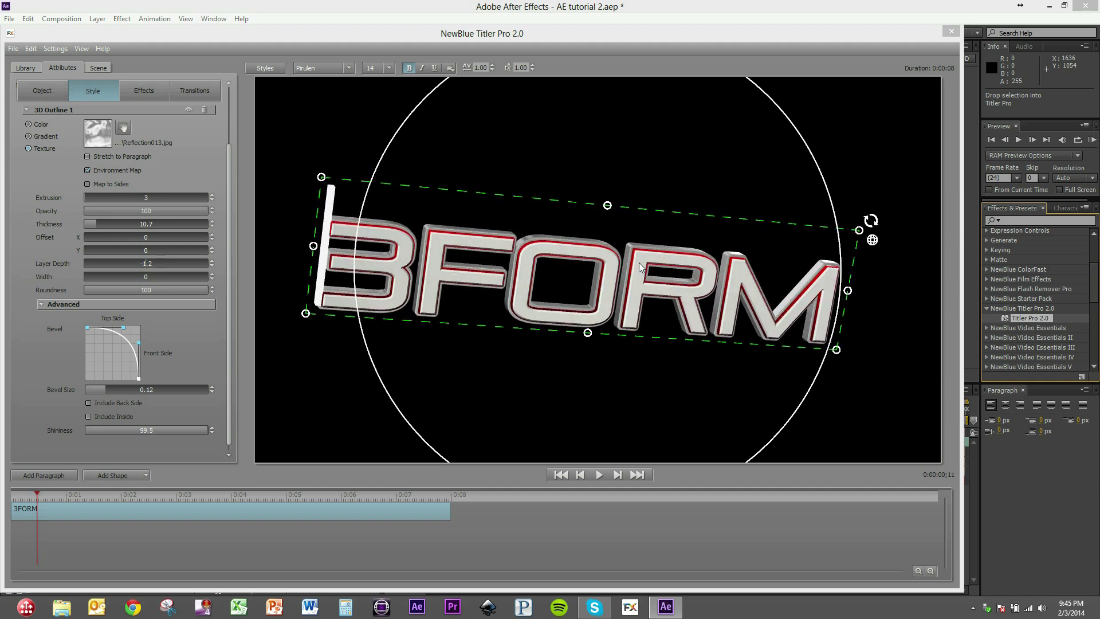
Add a semi-transparent gradient 3D face as a new layer and set its layer depth to about 1.9
left_click_drag(230, 171, 226, 100)
left_click(26, 178)
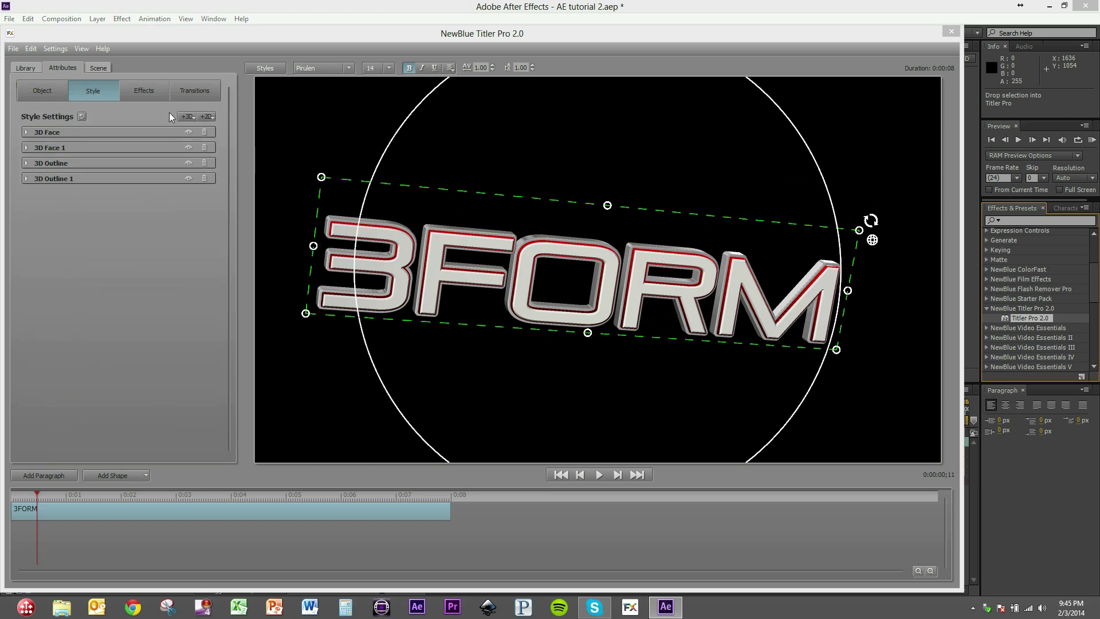
left_click(190, 117)
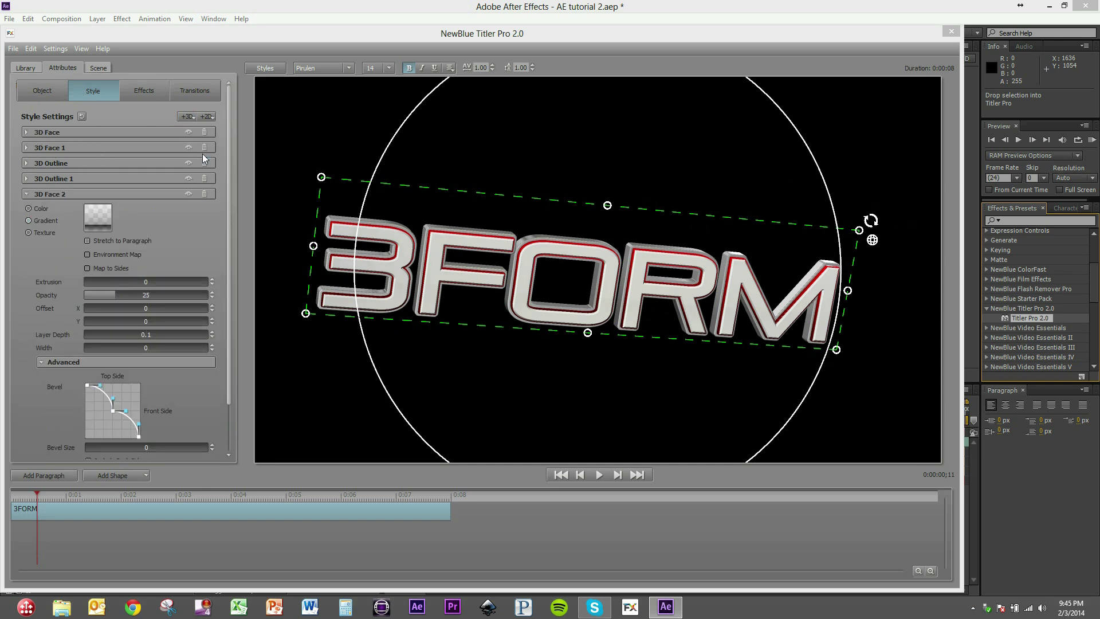
mouse_move(144, 332)
left_mouse_down()
mouse_move(181, 336)
mouse_move(156, 337)
left_mouse_up()
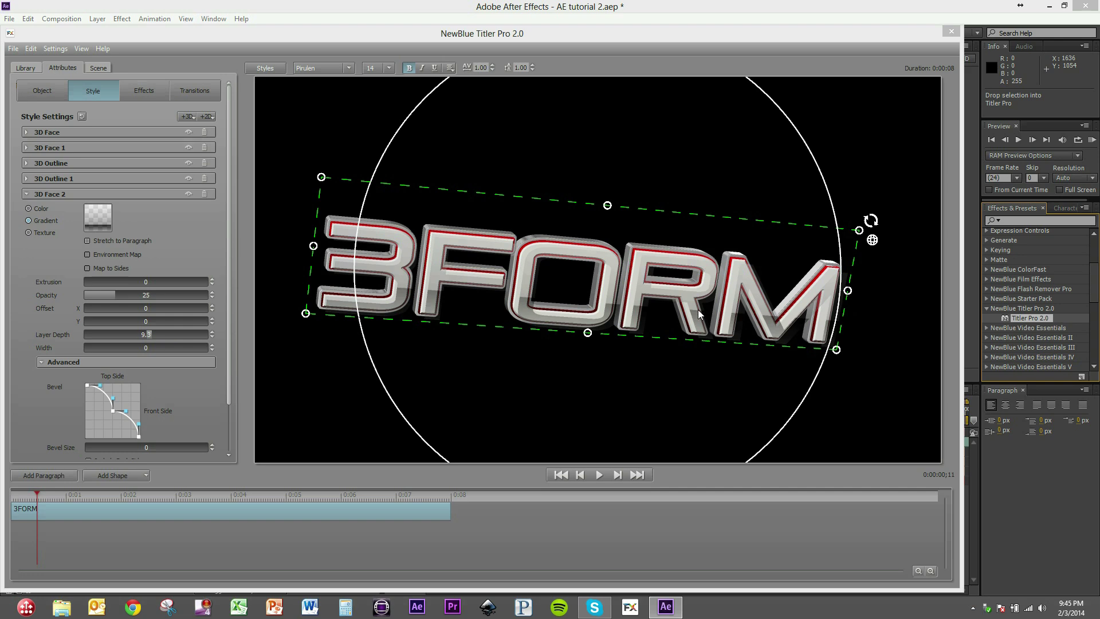
scroll(617, 320, "up", 5)
left_click_drag(626, 323, 545, 313)
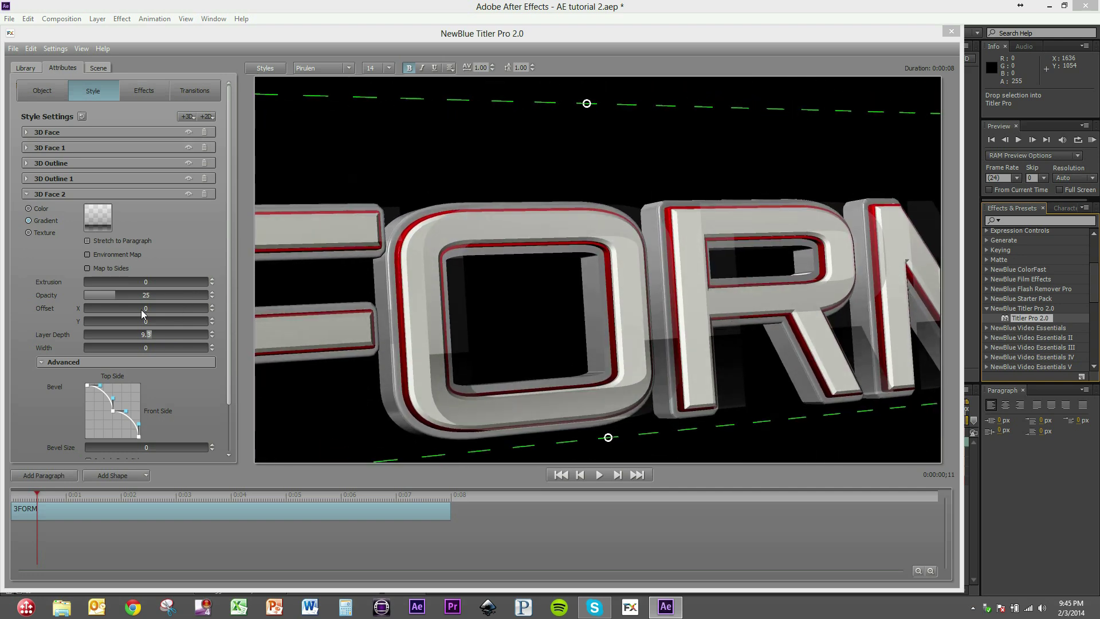
mouse_move(143, 334)
left_mouse_down()
mouse_move(186, 339)
mouse_move(126, 338)
mouse_move(135, 339)
left_mouse_up()
Examine the new face's three-colour linear gradient and view the gloss on the title from another angle
left_click(99, 223)
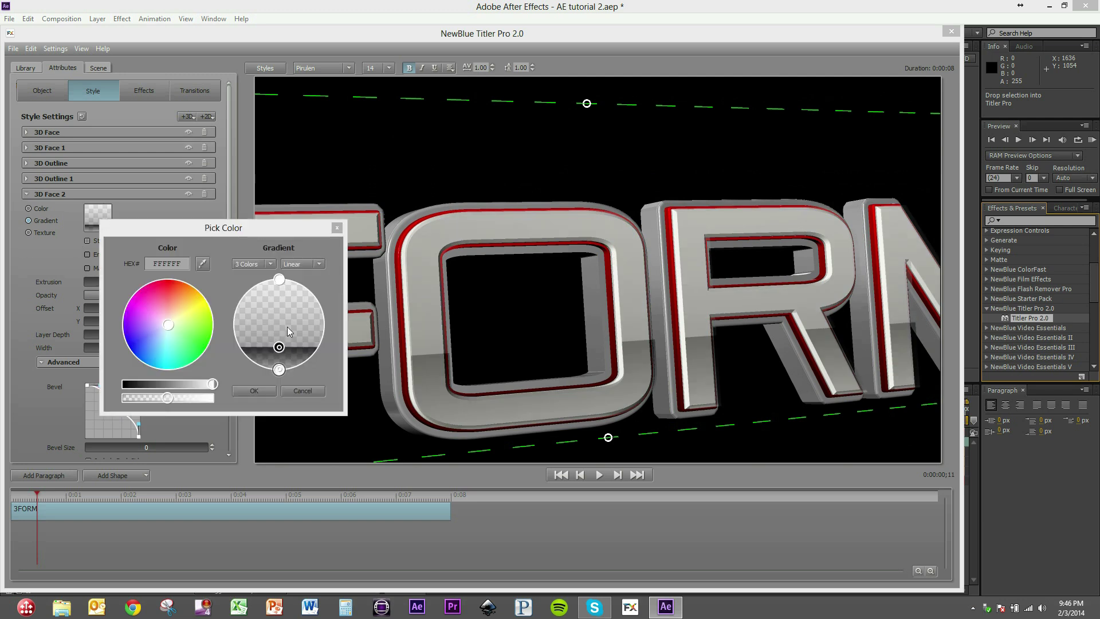
left_click(307, 390)
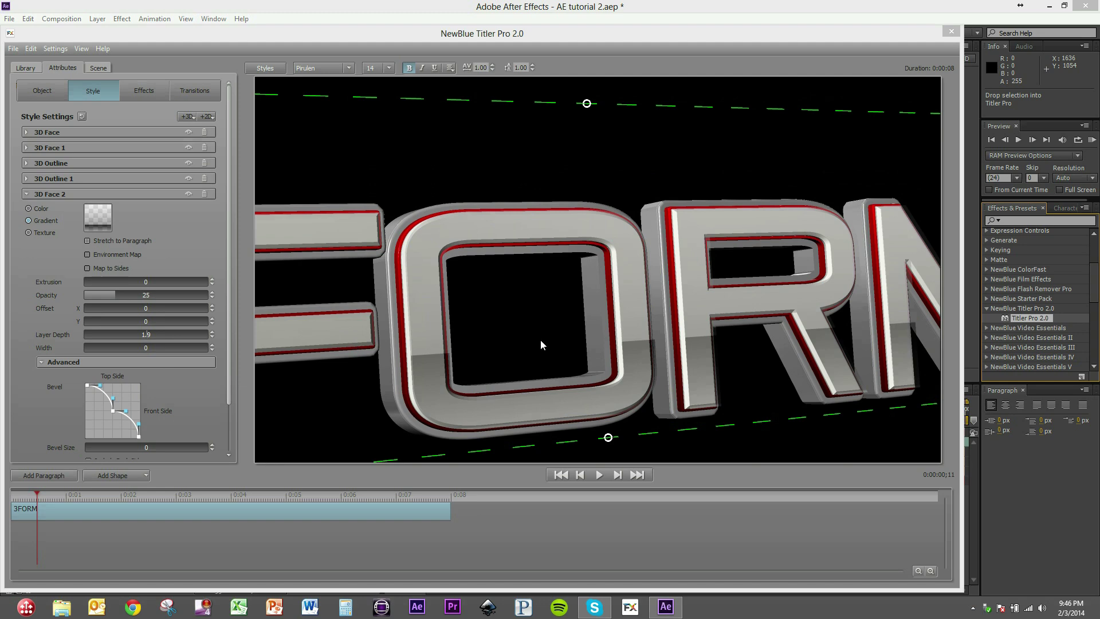
left_click_drag(540, 339, 614, 329)
left_click(633, 318)
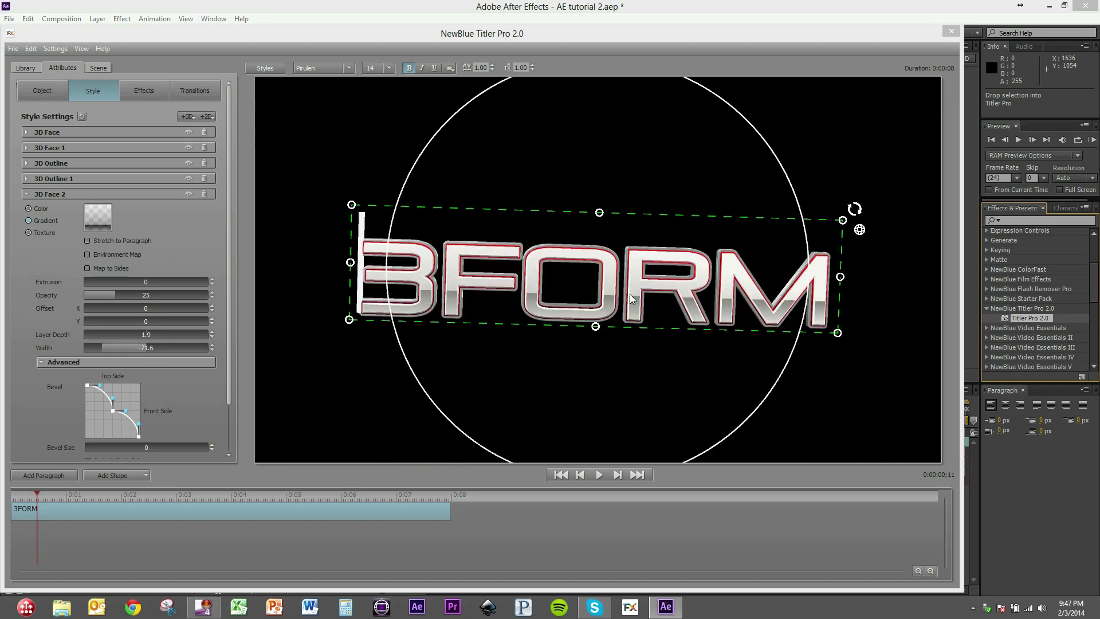
Reset the title's rotation and shrink it to a scale of about 16.3 at X about 30
left_click(43, 88)
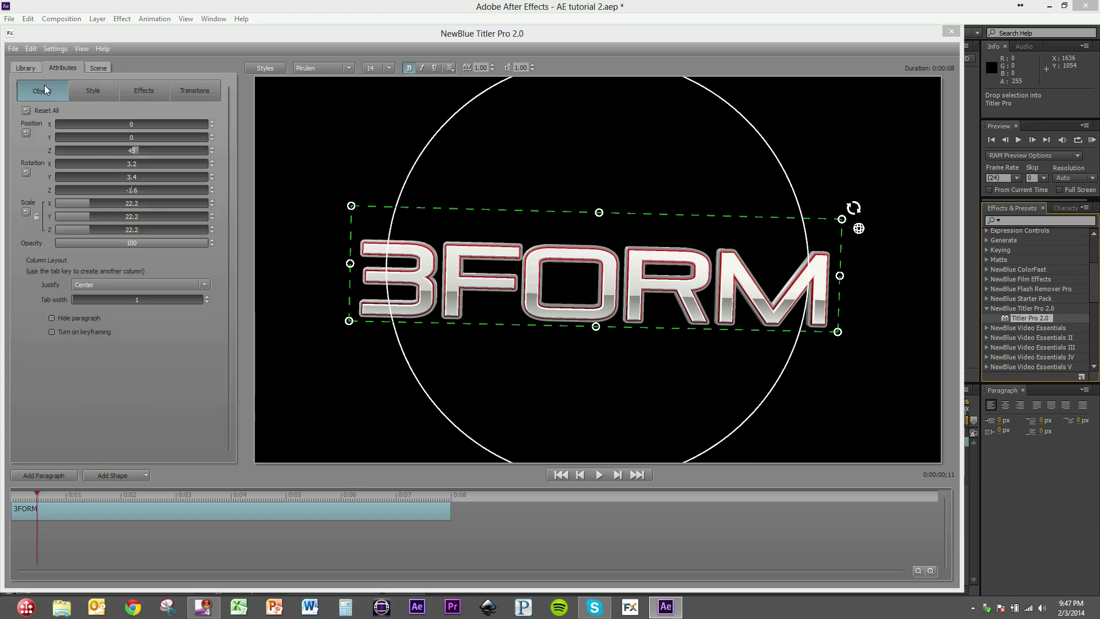
left_click(25, 172)
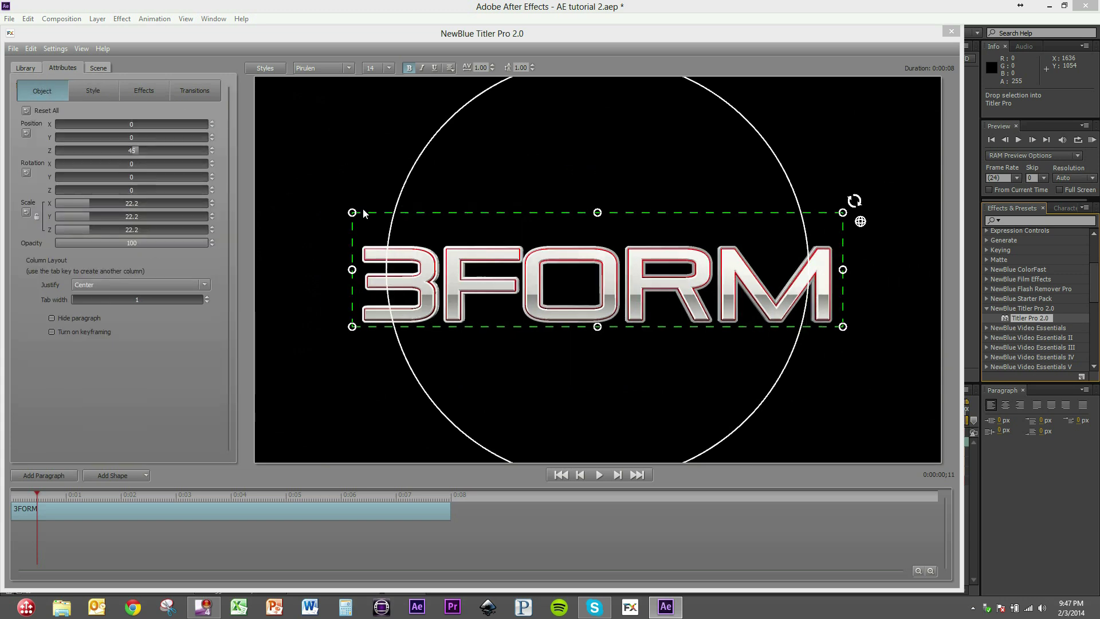
left_click_drag(351, 212, 592, 235)
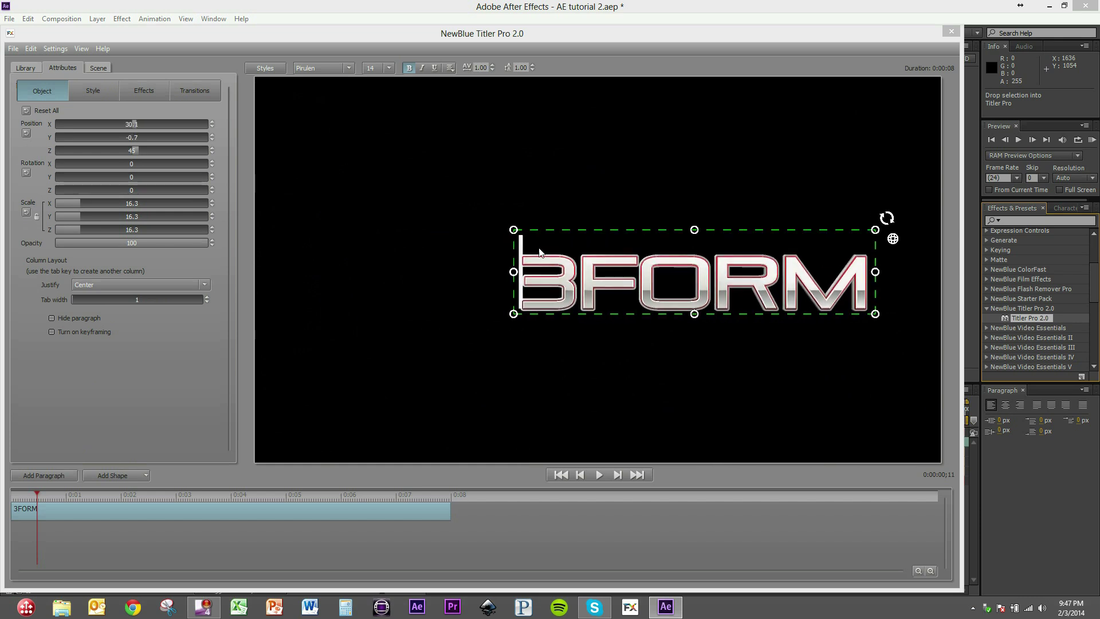
Select only the character "3" and enlarge it to a scale of about 15.9 so it rises above FORM
left_click(579, 277)
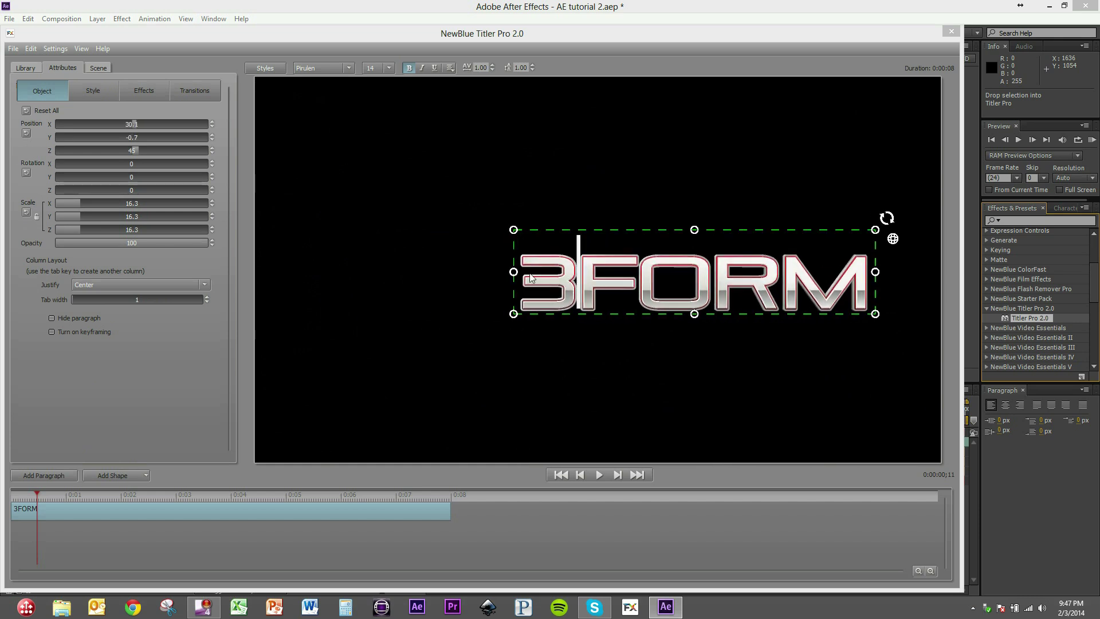
left_click_drag(579, 277, 497, 275)
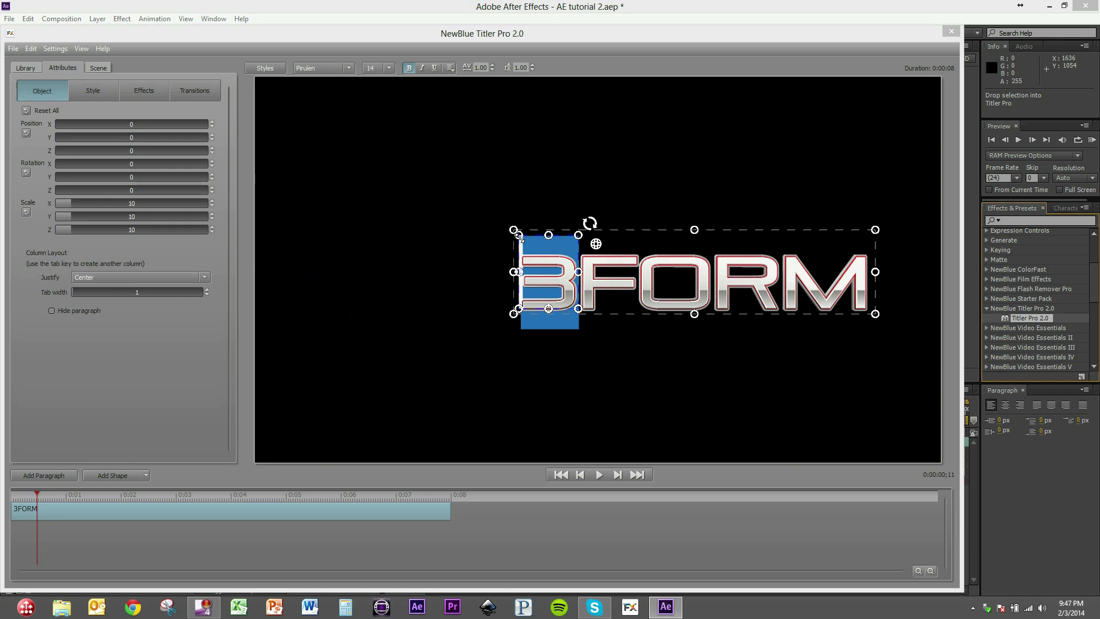
left_click_drag(518, 233, 475, 208)
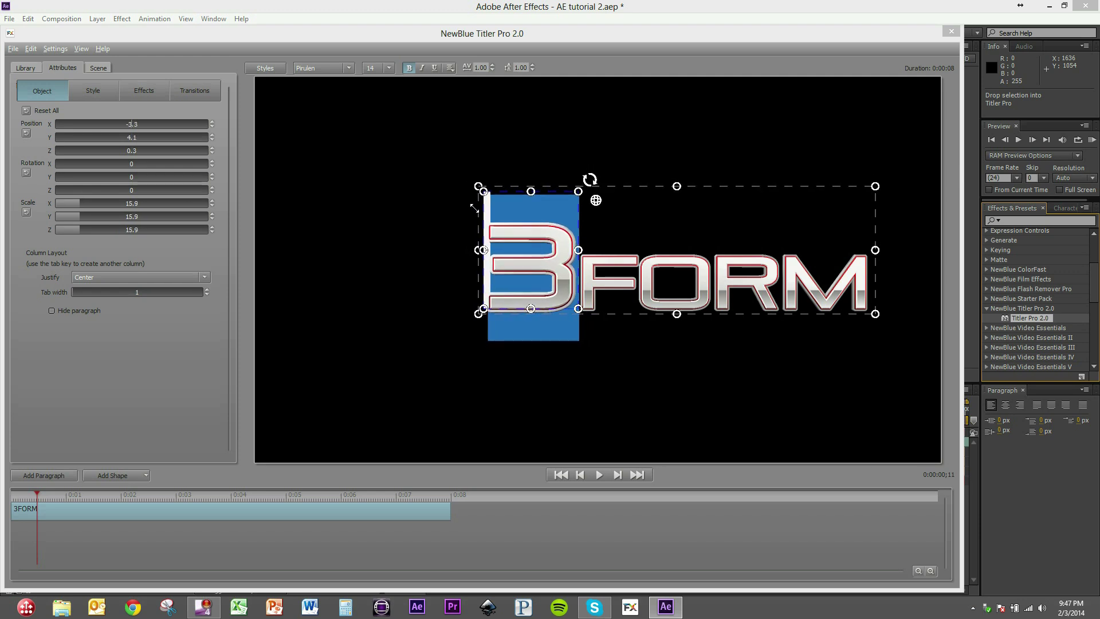
Shrink the whole title to a scale of about 14.1, reposition it at X about 35 and Y 1.9, and deselect it
left_click(661, 297)
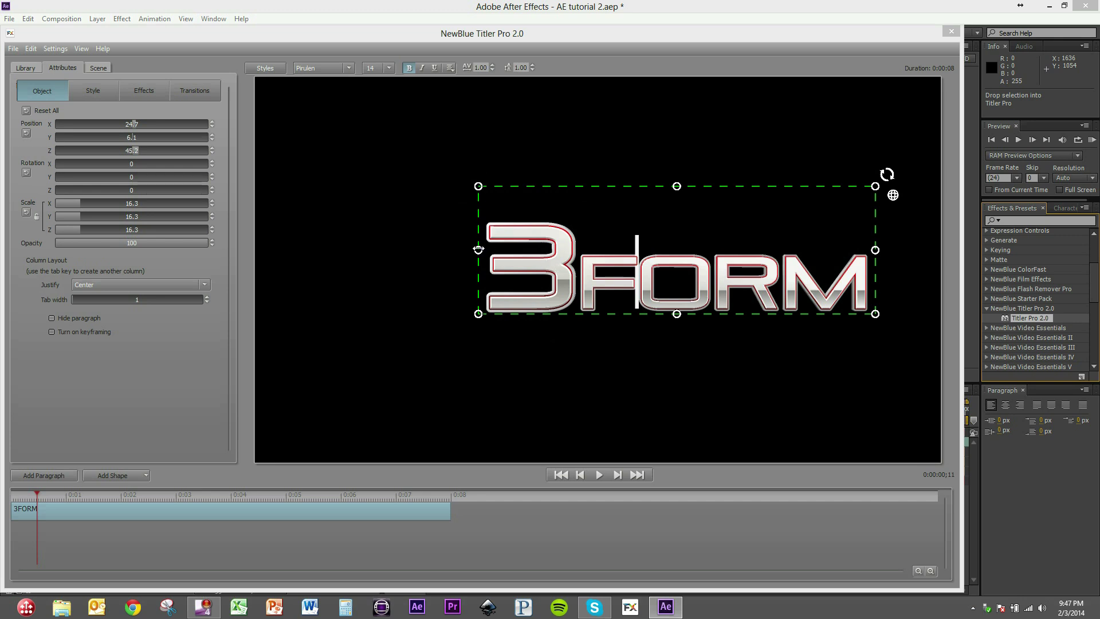
left_click_drag(478, 249, 543, 263)
left_click_drag(657, 306, 664, 319)
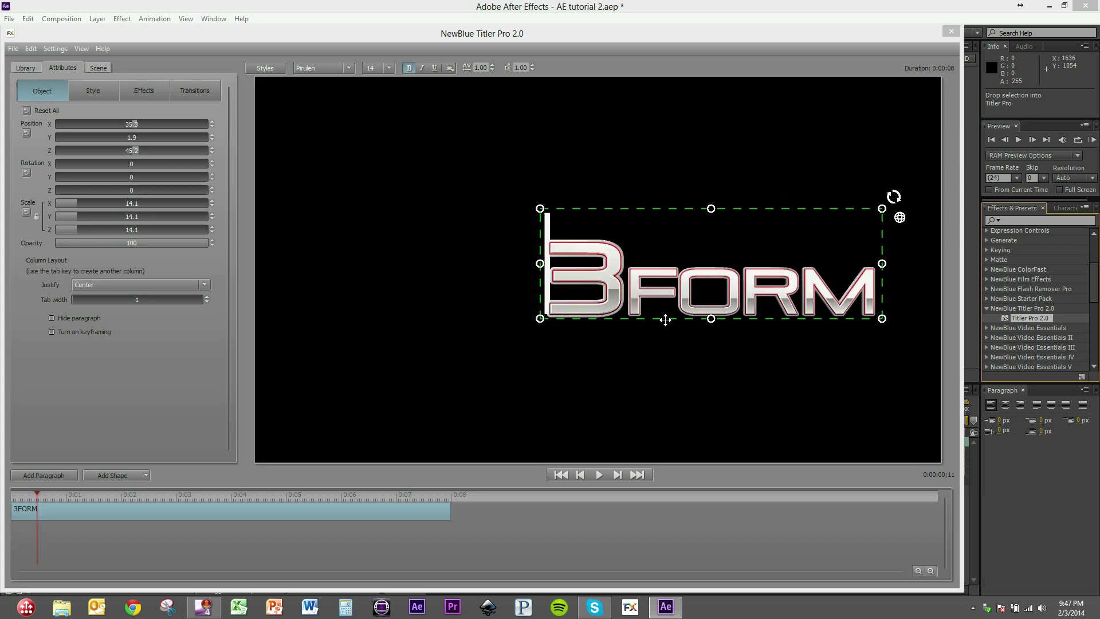
left_click(419, 264)
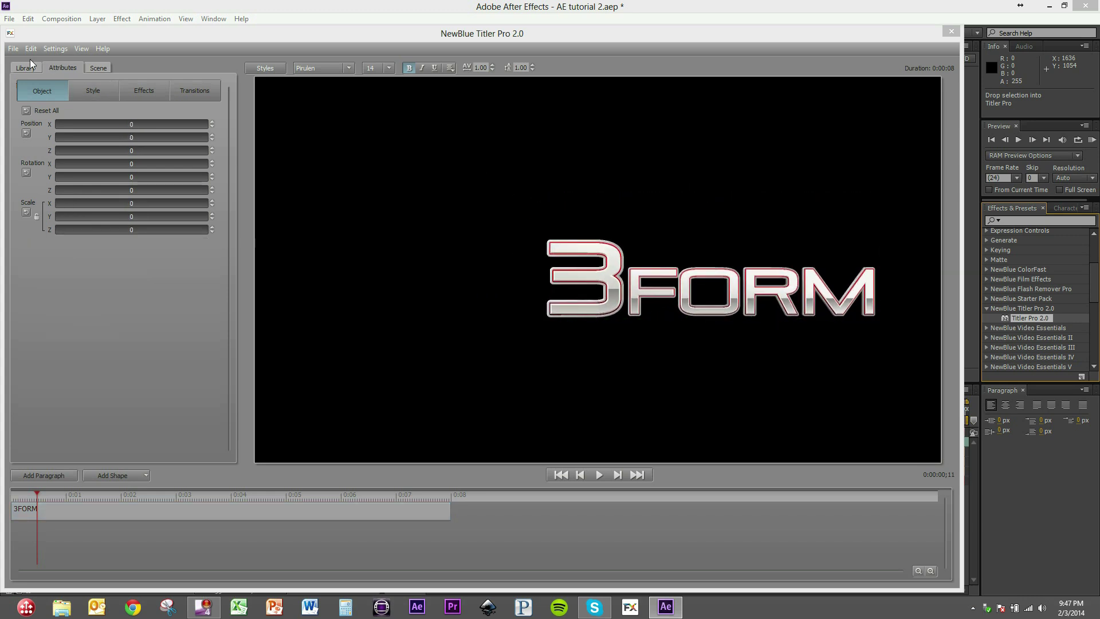
Import the vector file triad_rounded.eps from the Inskape shapes folder as a new shape
left_click(13, 49)
left_click(39, 133)
left_click(55, 230)
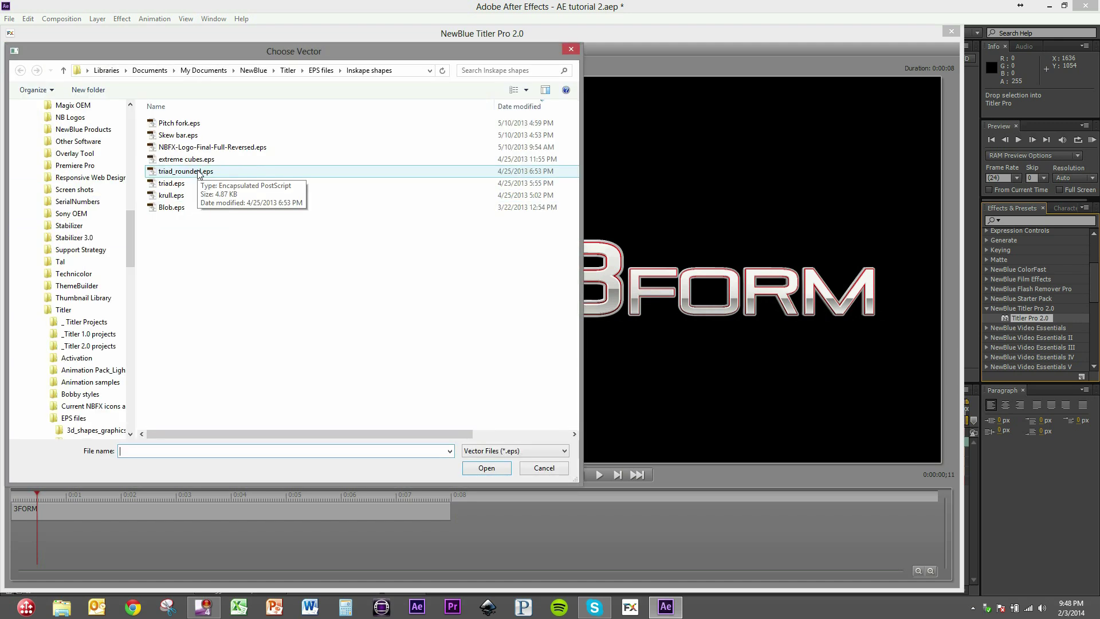
double_click(198, 171)
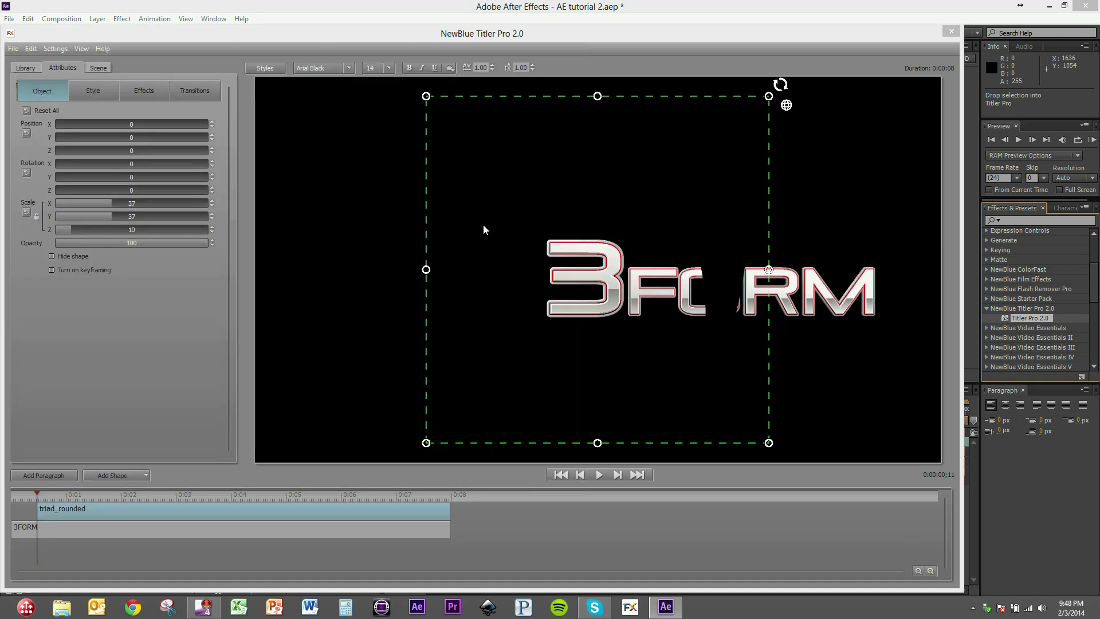
Give the triad shape's 3D face a near-white colour and shrink the shape to fit beside the "3" of 3FORM
left_click(92, 87)
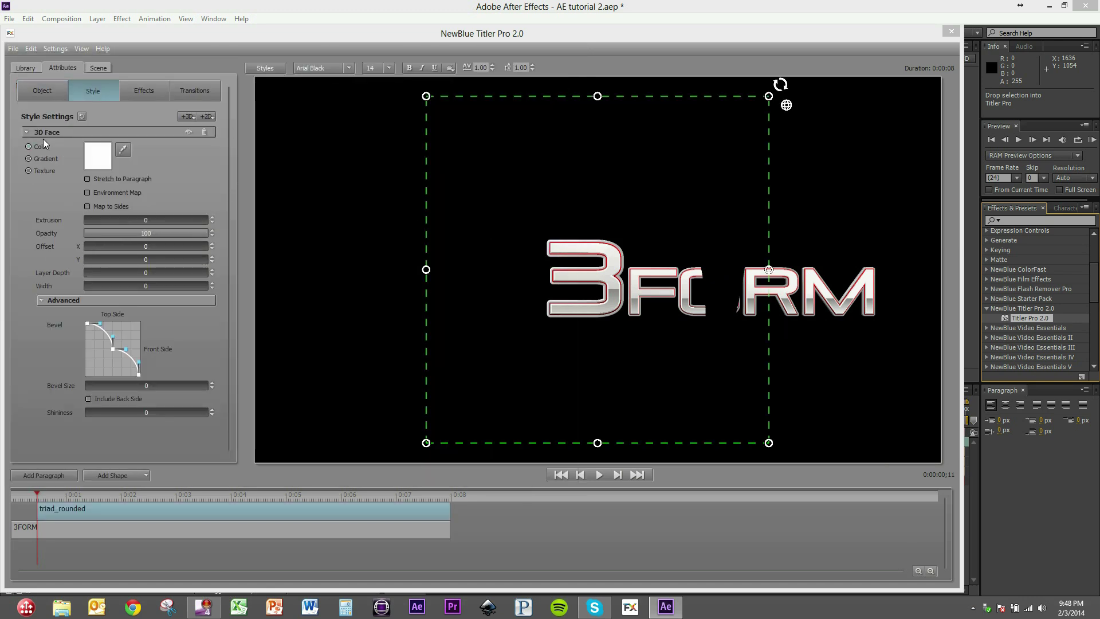
left_click(100, 159)
left_click(174, 267)
left_click_drag(174, 267, 167, 267)
left_click(143, 355)
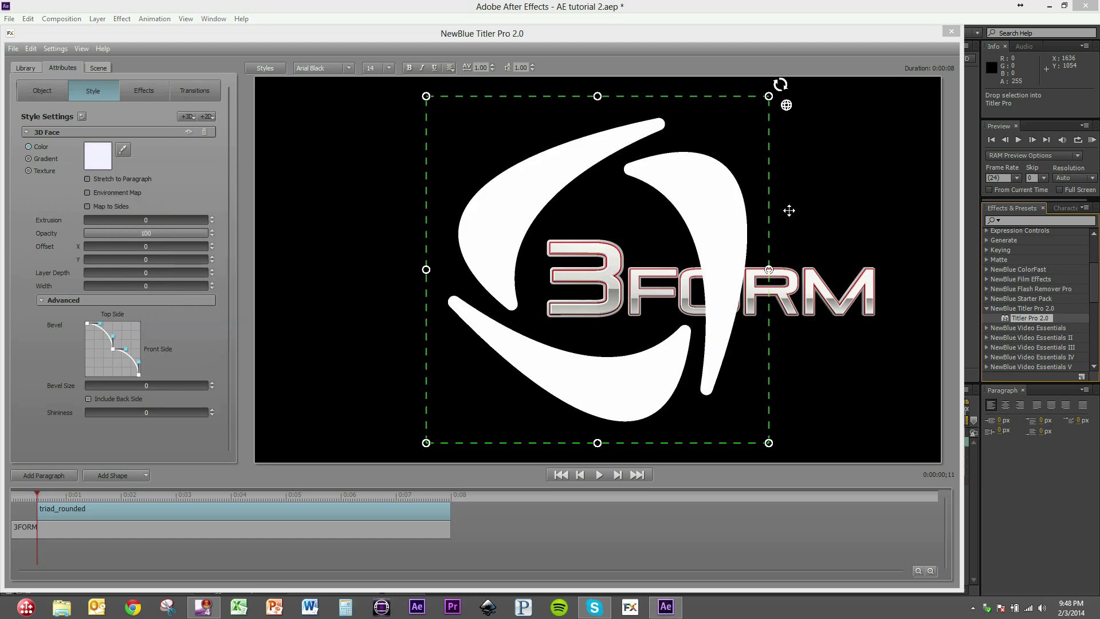
left_click_drag(768, 97, 538, 211)
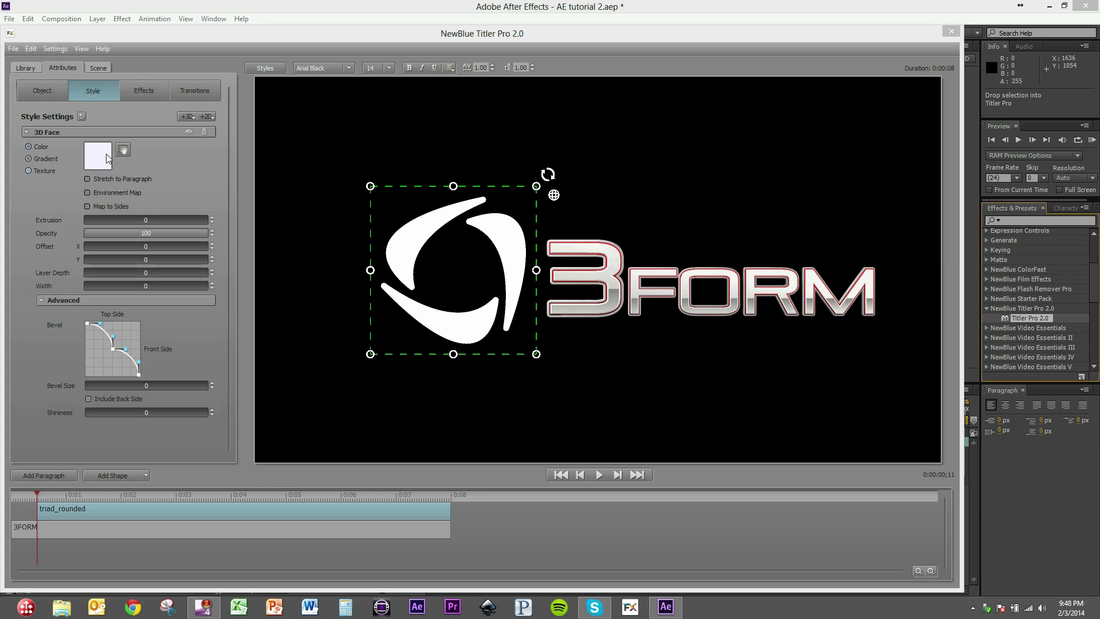
Texture the triad shape's 3D face with 20002-2.mp4 and enable Environment Map, previewing it along the timeline
left_click(95, 163)
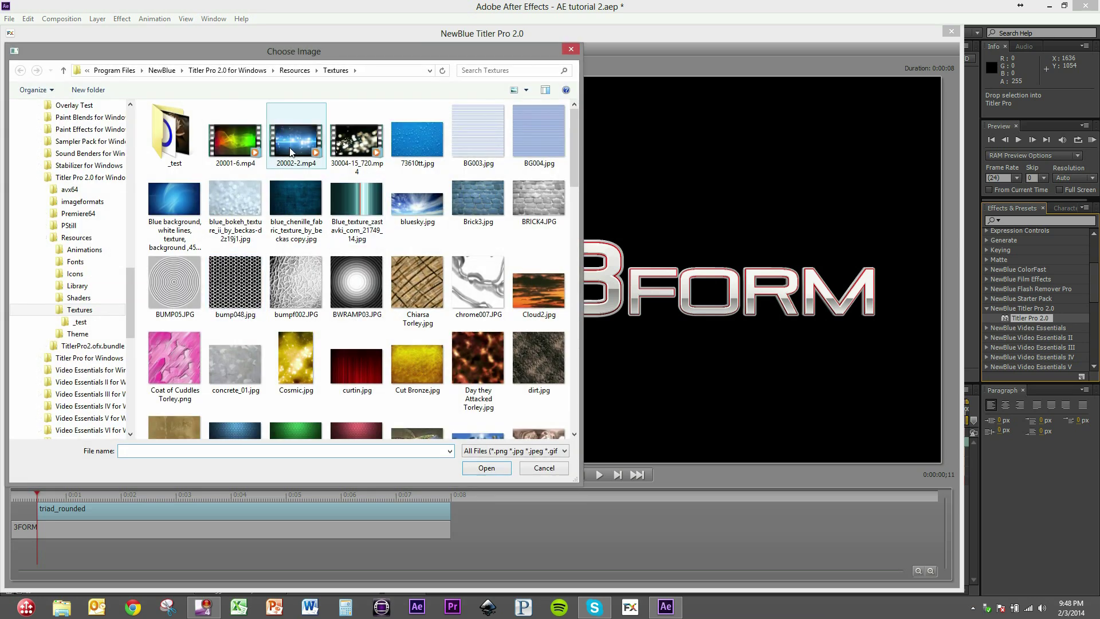
double_click(297, 145)
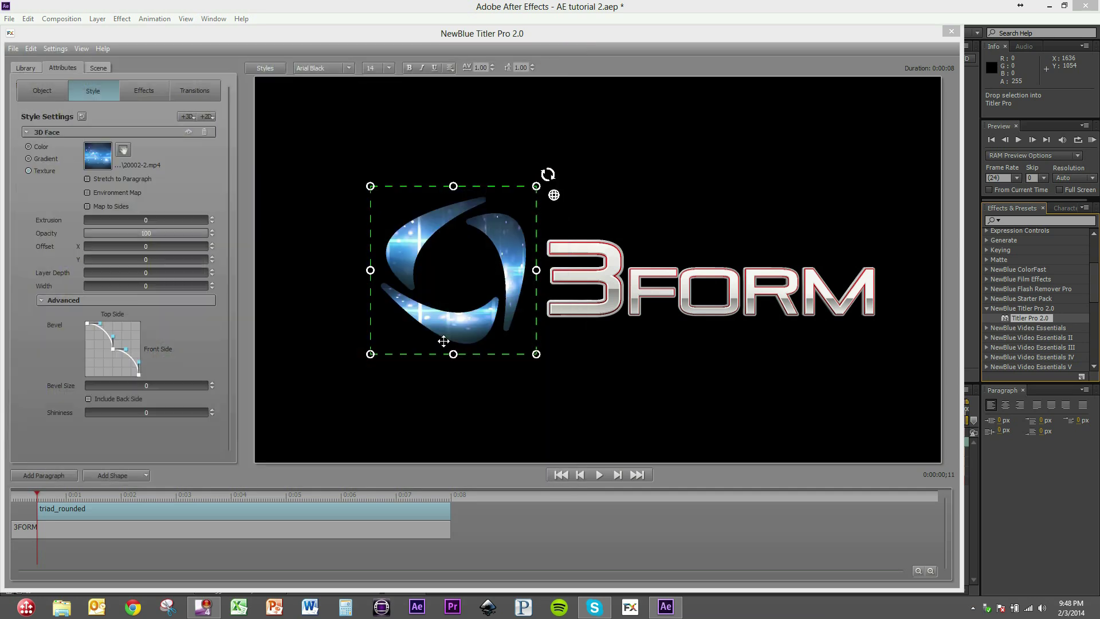
left_click_drag(329, 490, 247, 514)
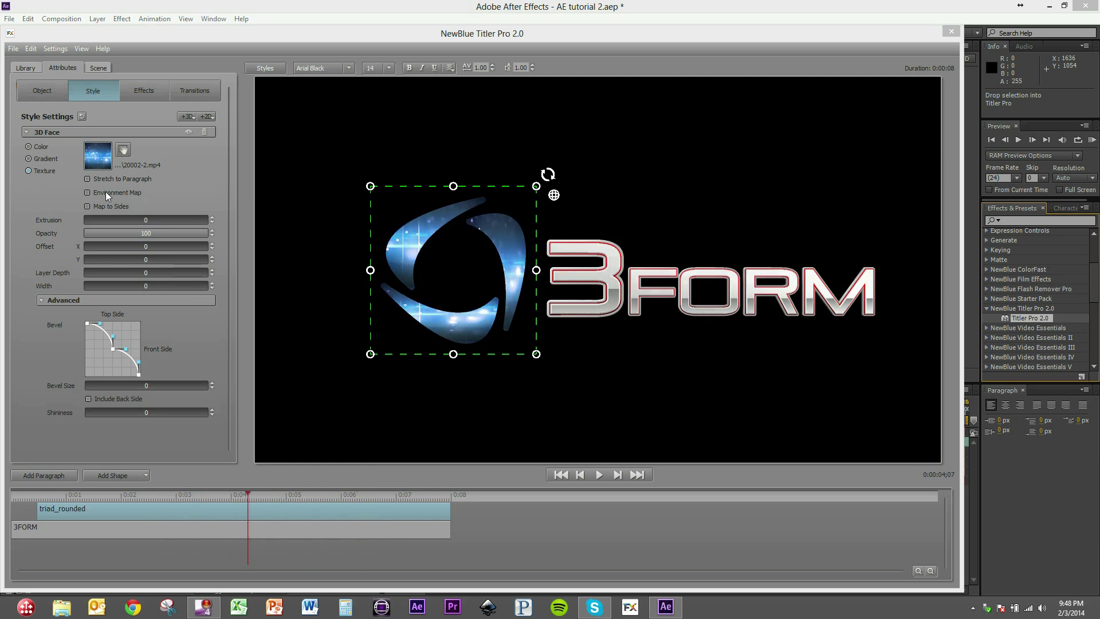
left_click(88, 193)
mouse_move(250, 493)
left_mouse_down()
mouse_move(115, 490)
mouse_move(413, 514)
mouse_move(239, 507)
mouse_move(331, 513)
left_mouse_up()
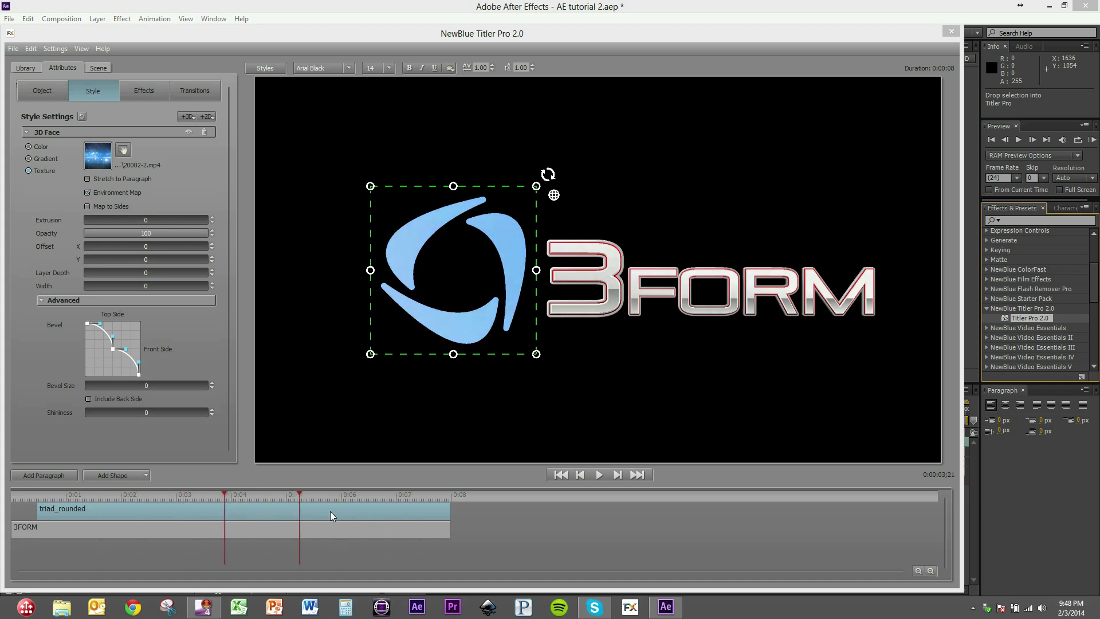
Bring the triad shape closer and tilt it in 3D, and set its face extrusion to 5
scroll(456, 297, "up", 5)
left_click_drag(521, 321, 658, 326)
scroll(659, 326, "up", 5)
scroll(659, 326, "down", 2)
mouse_move(678, 118)
left_mouse_down()
mouse_move(490, 336)
mouse_move(539, 288)
mouse_move(434, 275)
left_mouse_up()
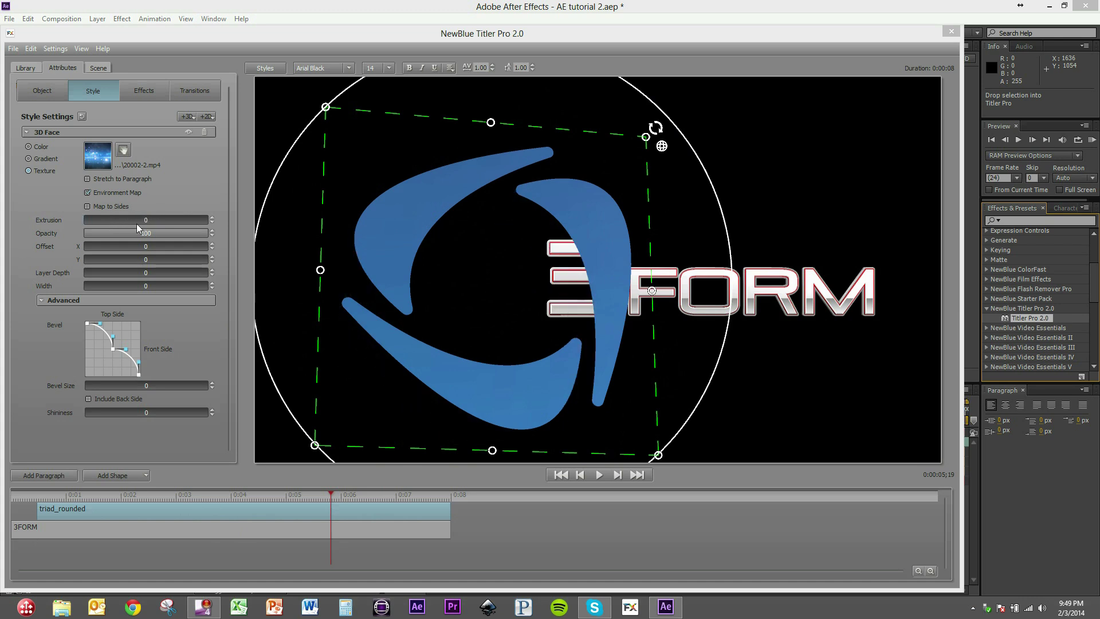
type("4")
key("BackSpace")
type("5")
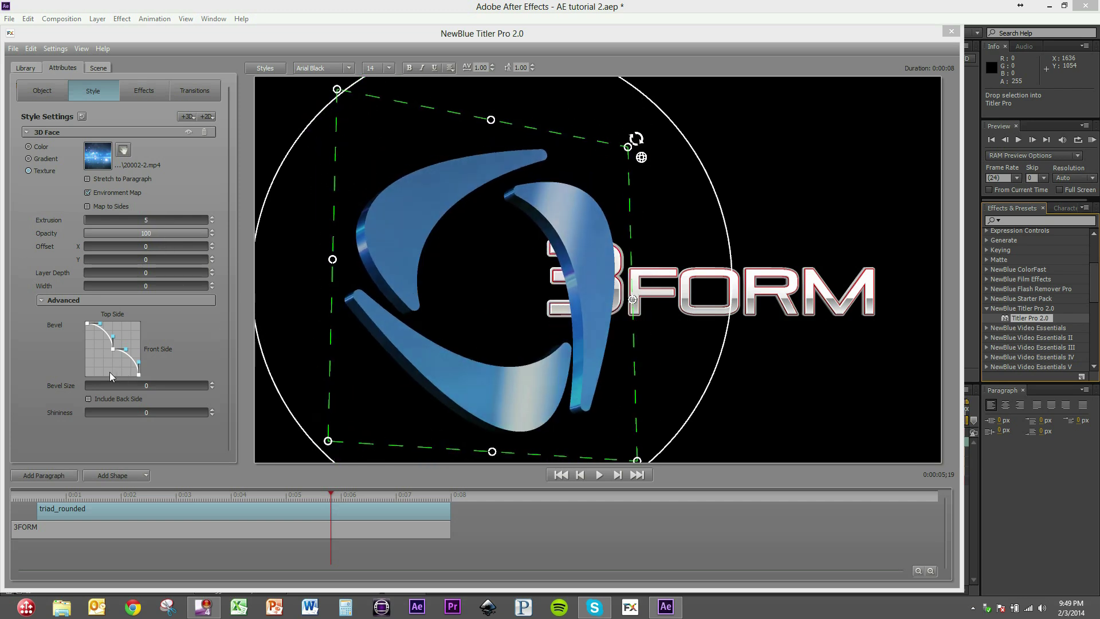
Give the triad shape's 3D face a Linear bevel with a bevel size of 0.06 and view it from another angle
right_click(101, 357)
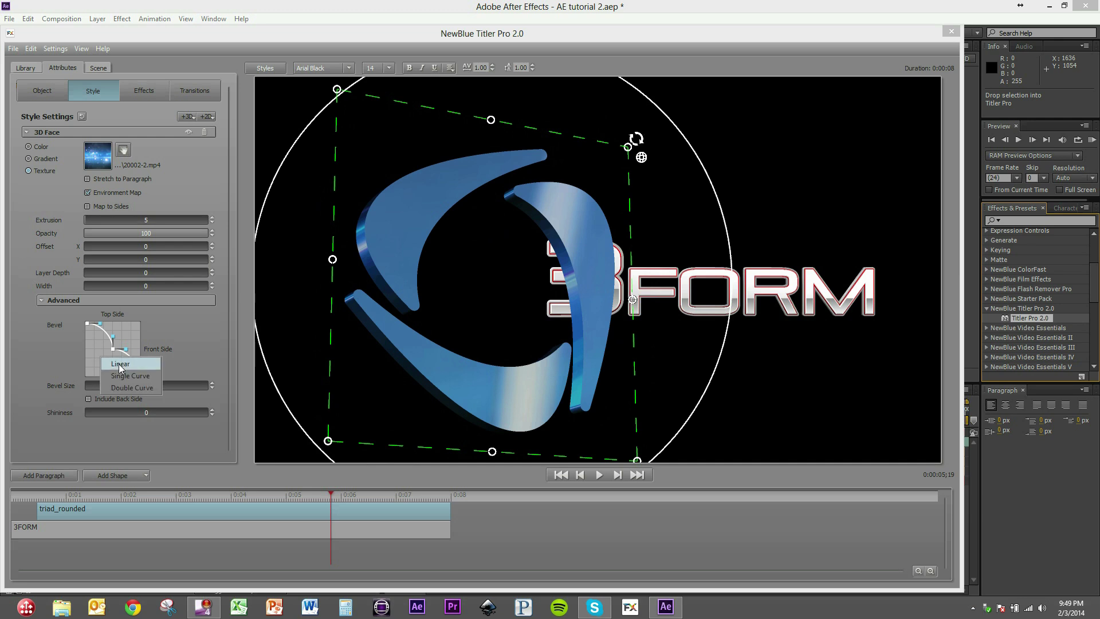
left_click(120, 366)
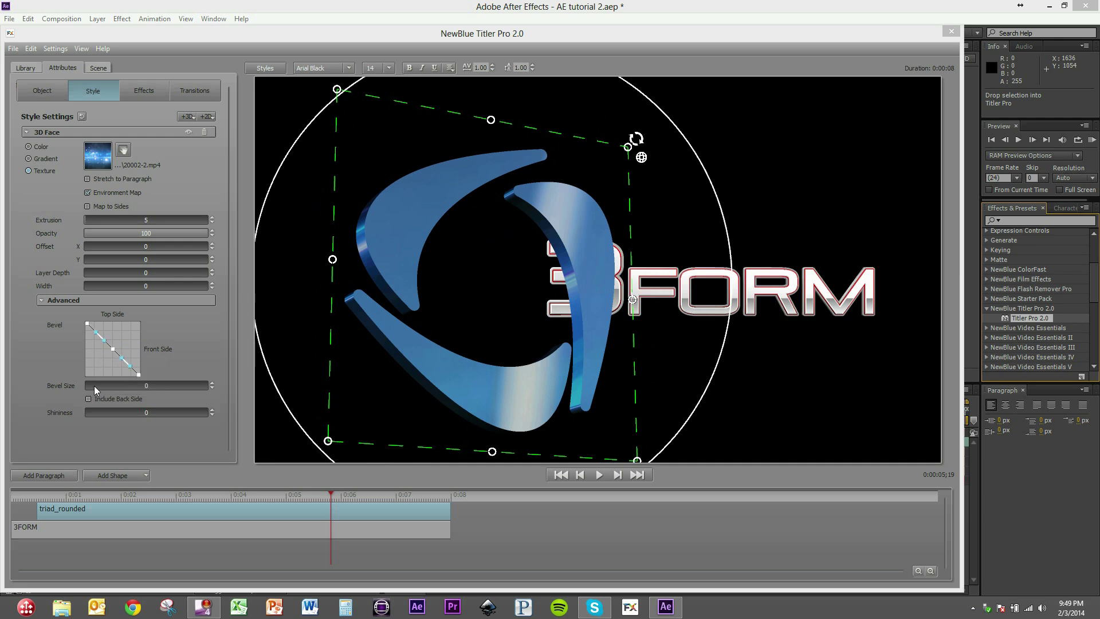
left_click_drag(96, 386, 106, 386)
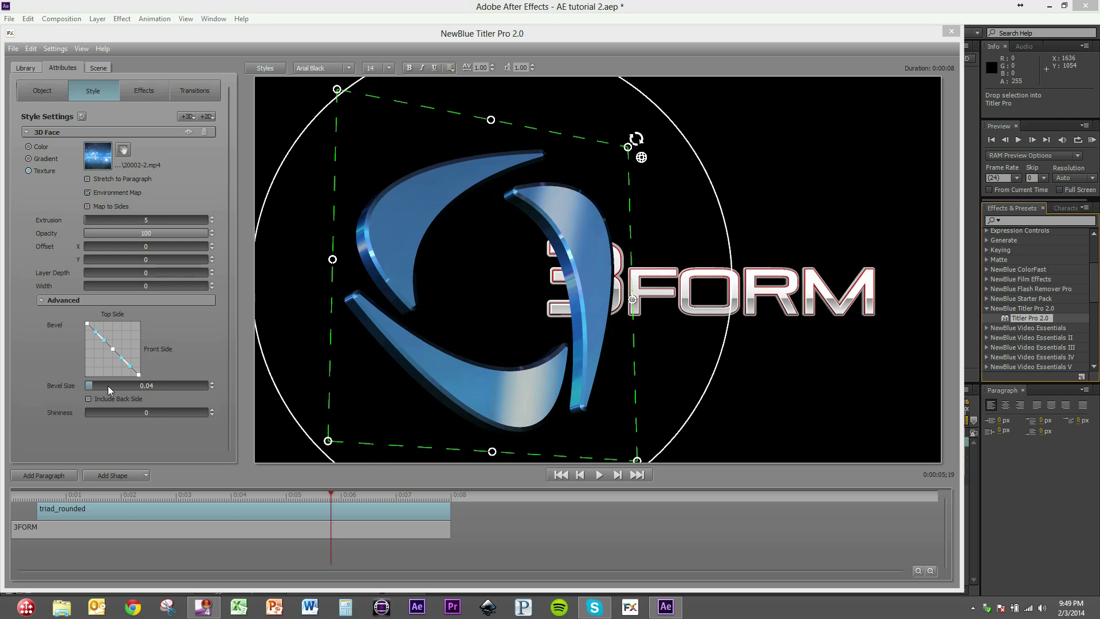
left_click_drag(108, 386, 115, 385)
left_click_drag(623, 370, 555, 322)
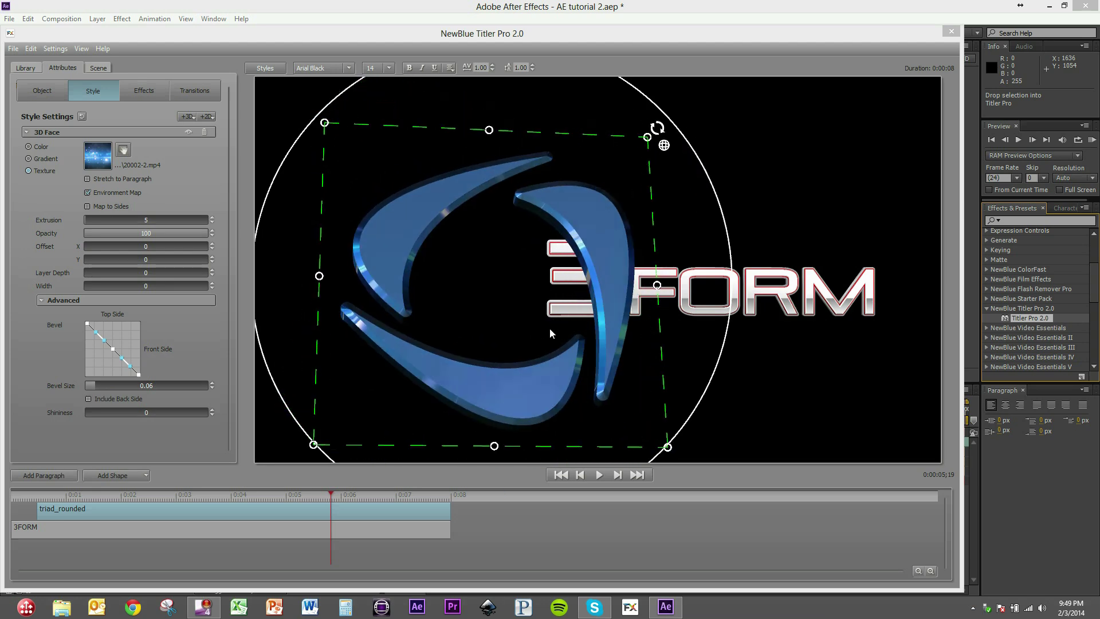
Add a 3D outline to the triad shape and colour it light grey (EDECEE)
left_click(186, 116)
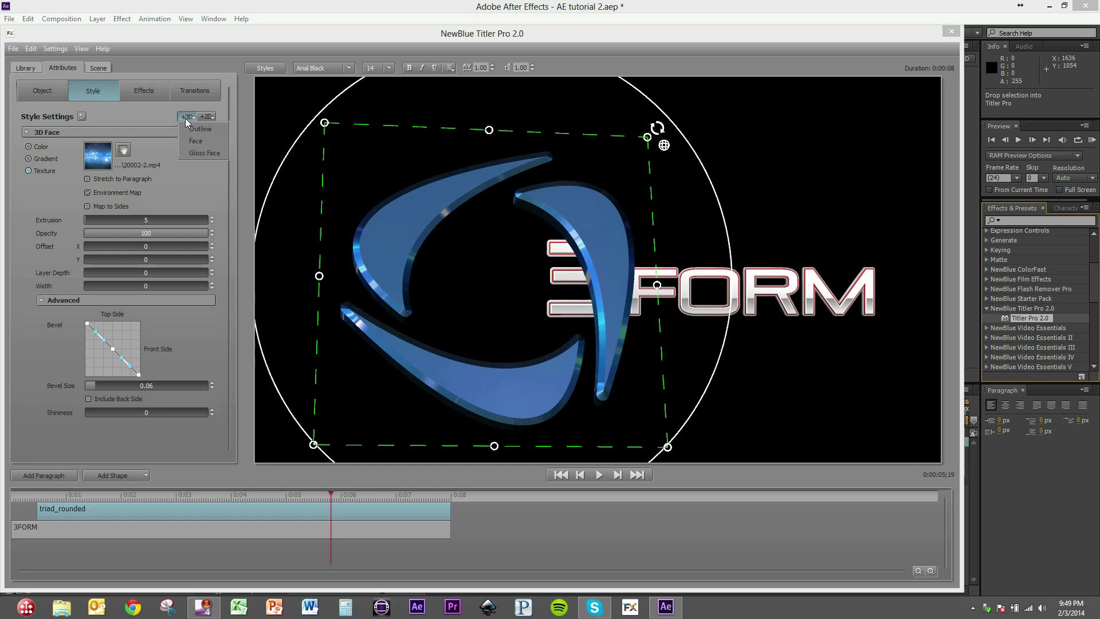
left_click(201, 135)
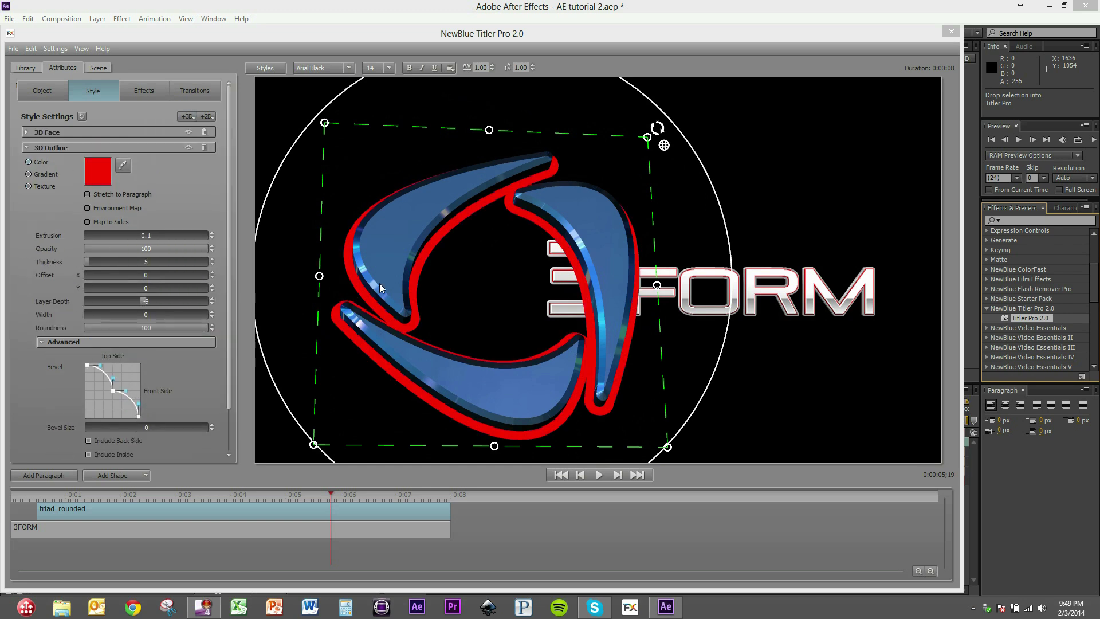
left_click(99, 181)
left_click(165, 284)
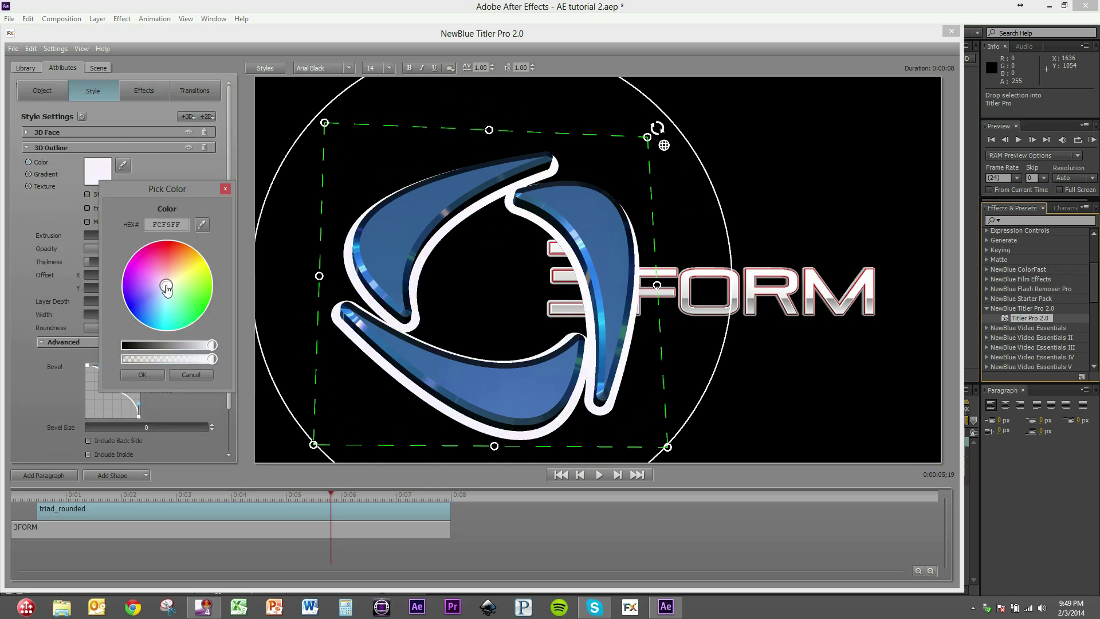
left_click_drag(212, 348, 206, 347)
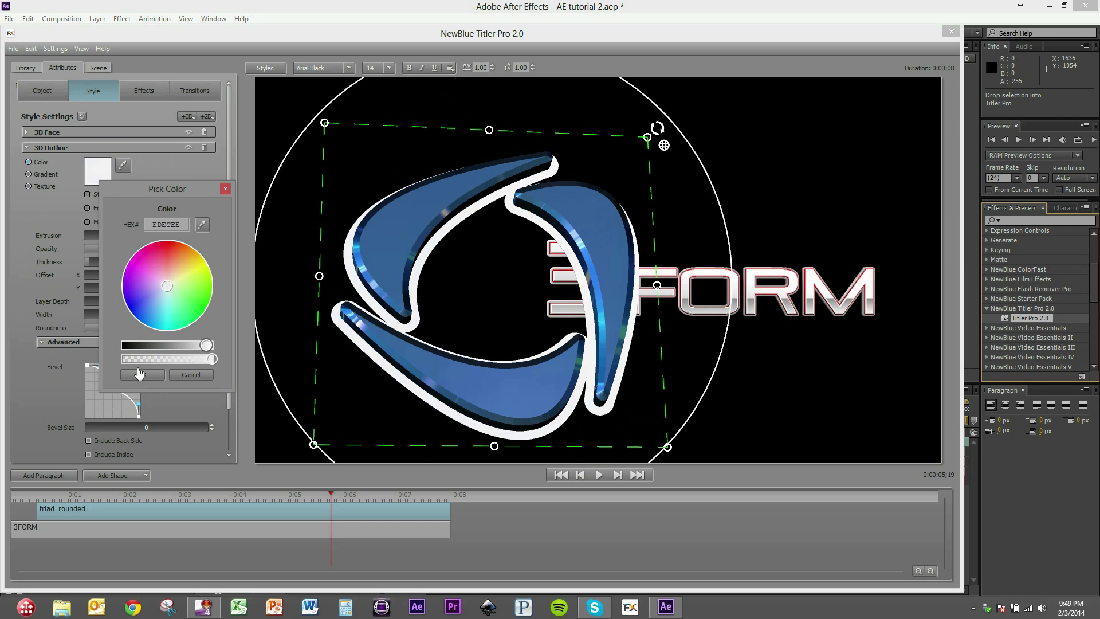
left_click(142, 374)
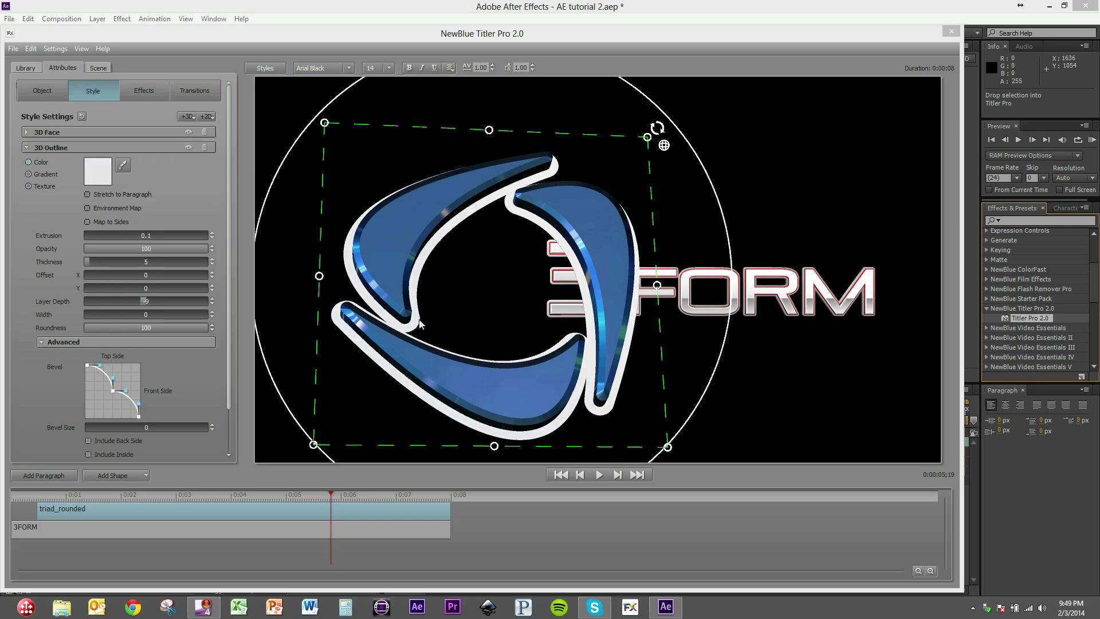
Set the triad's 3D outline to extrusion 4 and thickness 2, and adjust its layer depth to bring it forward around the face
left_click(144, 236)
type("4")
left_click_drag(664, 145, 573, 204)
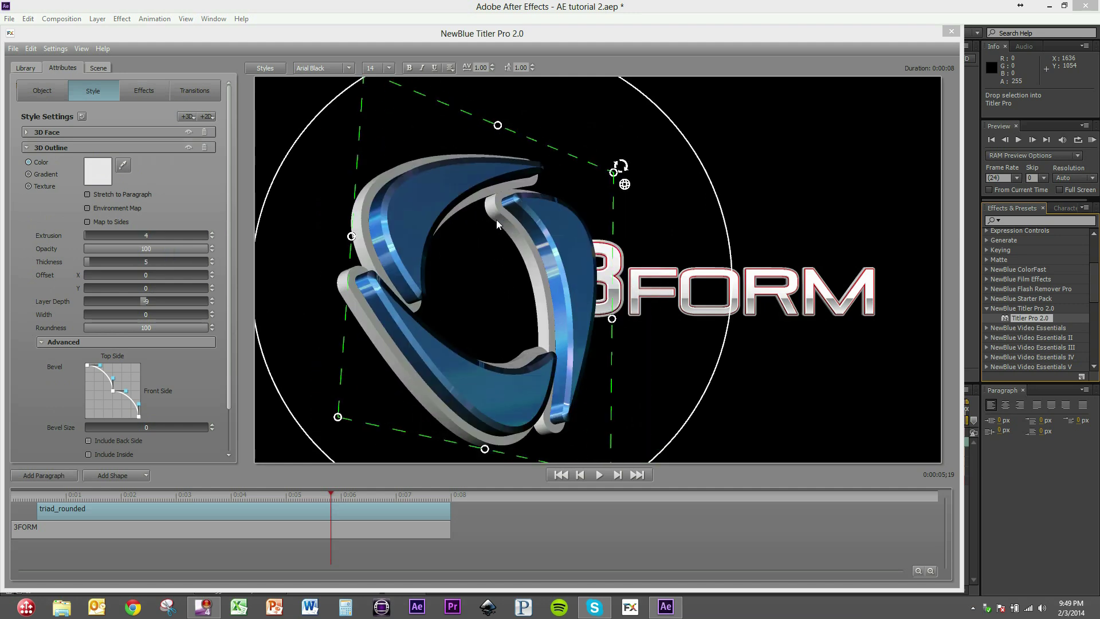
left_click(148, 302)
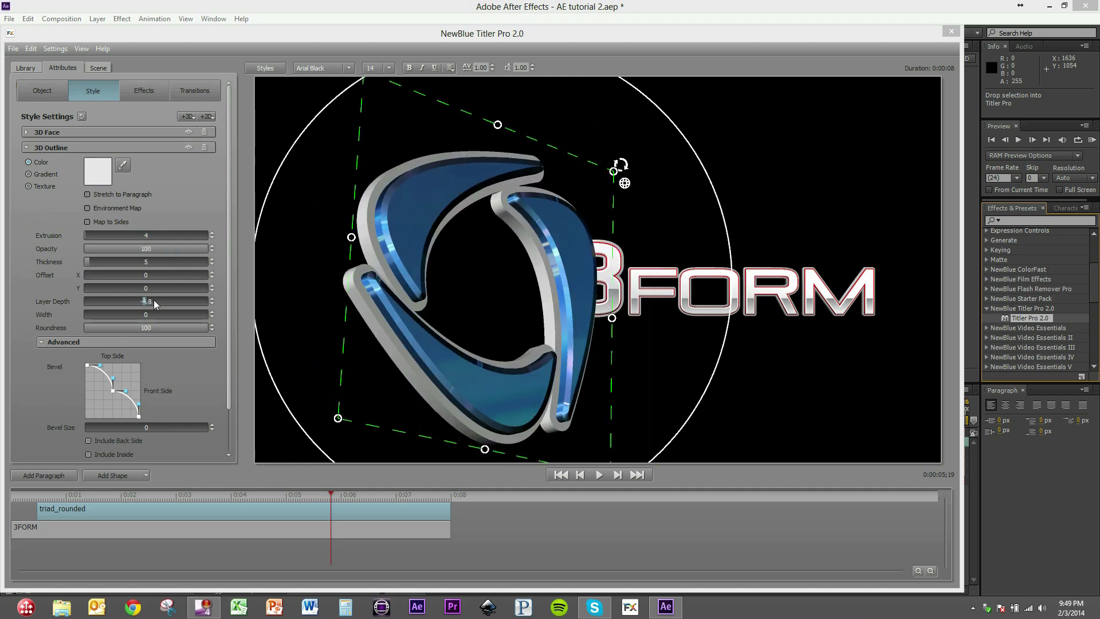
left_click(146, 264)
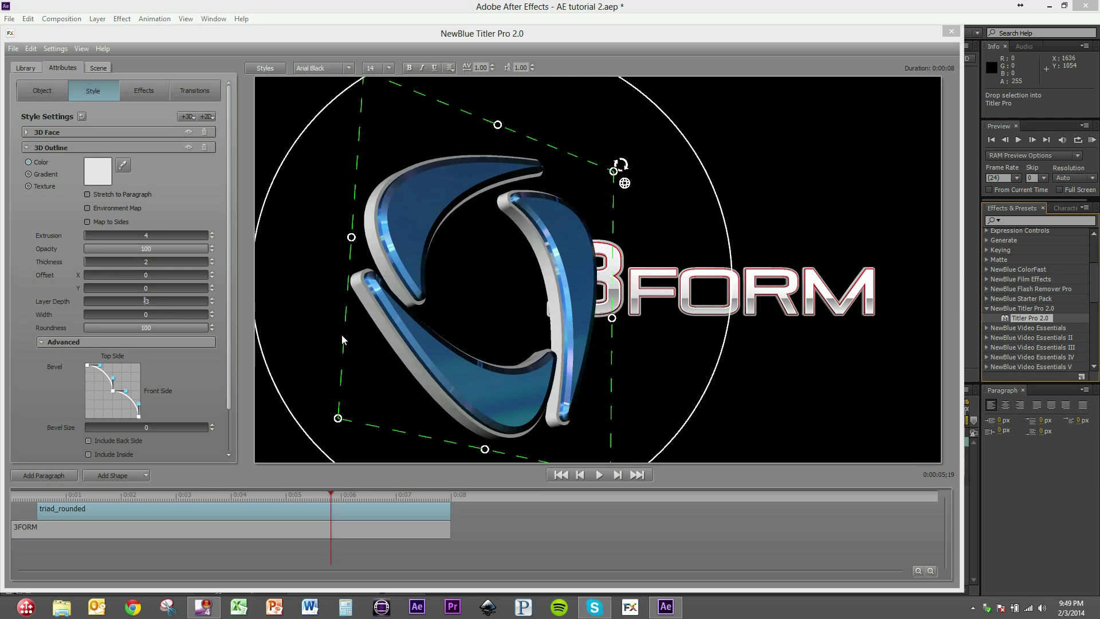
mouse_move(422, 263)
left_mouse_down()
mouse_move(291, 305)
mouse_move(420, 277)
mouse_move(425, 261)
left_mouse_up()
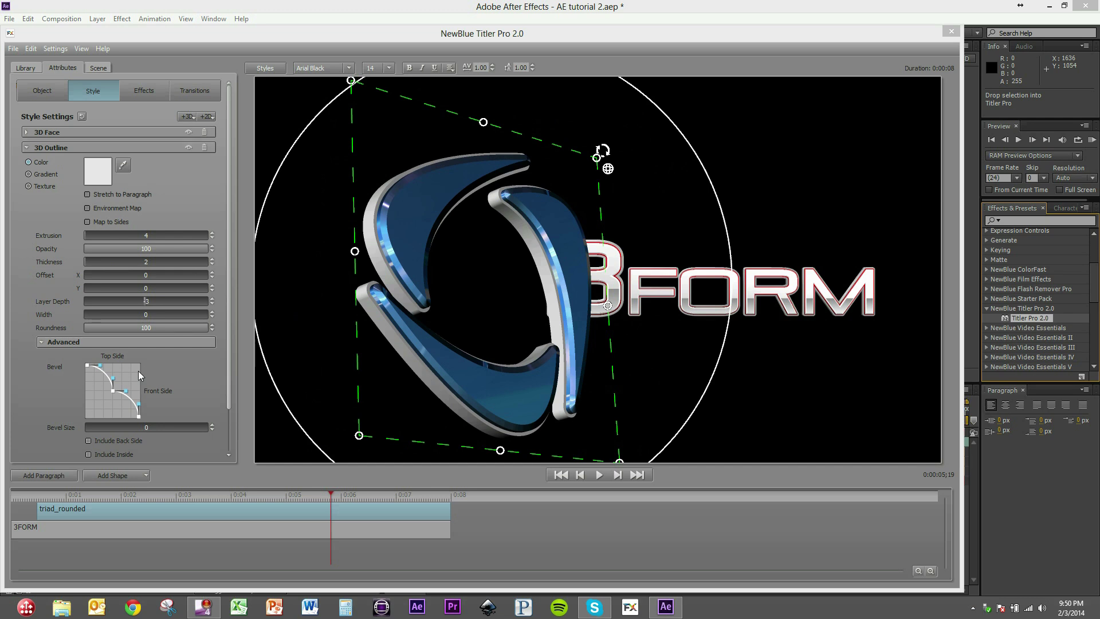
Give the triad's 3D outline a Single Curve bevel of size 0.02 that includes the back side
scroll(378, 319, "up", 5)
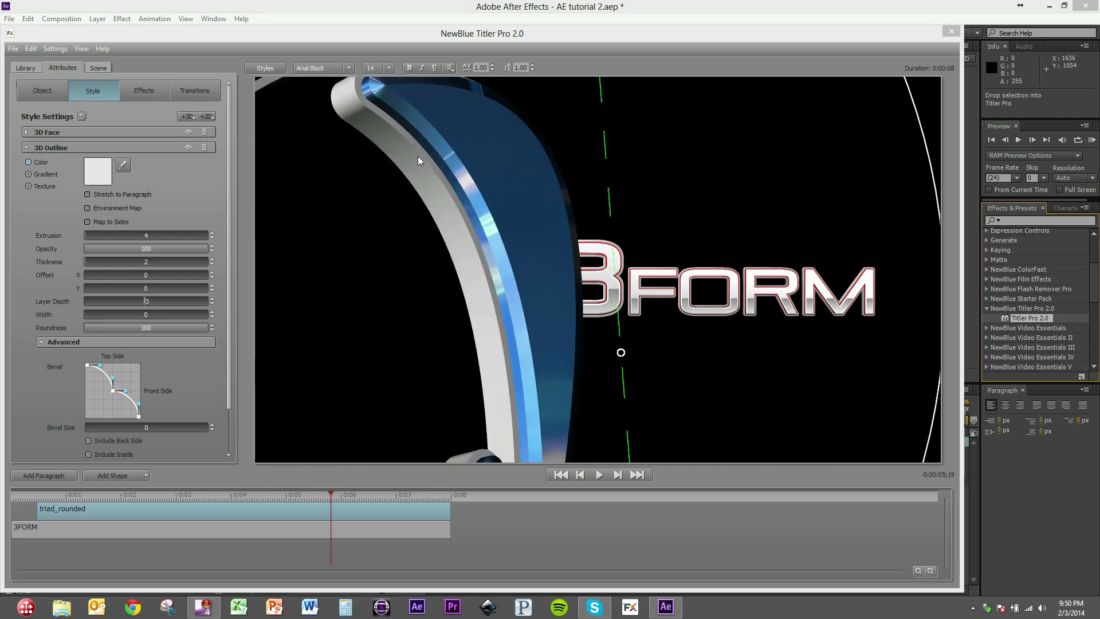
left_click_drag(411, 113, 353, 119)
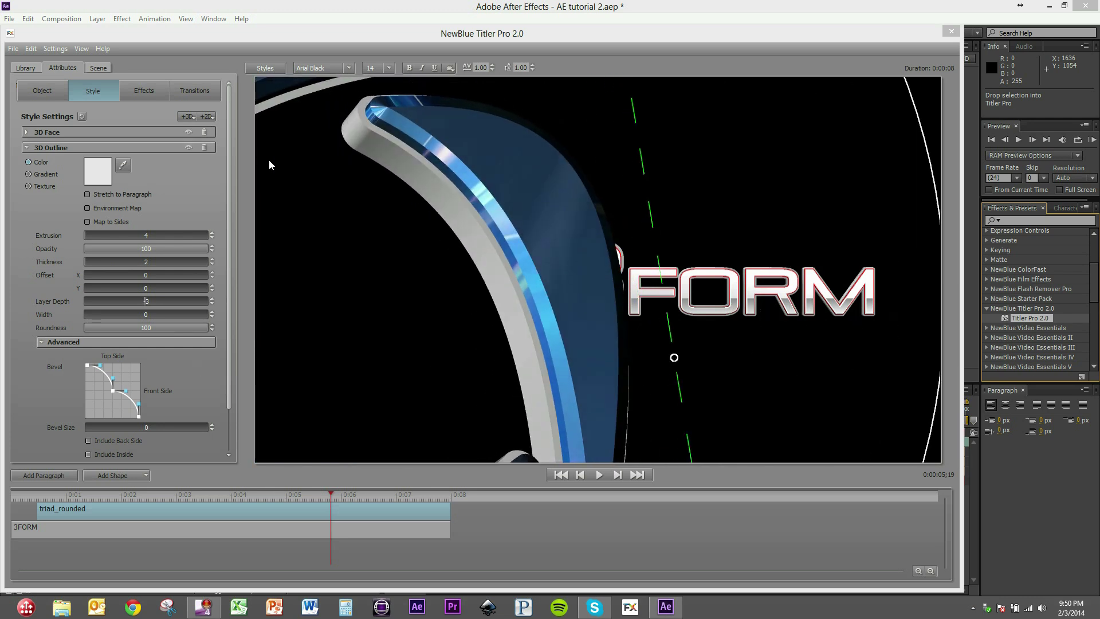
right_click(93, 400)
left_click(105, 419)
left_click_drag(92, 427, 94, 425)
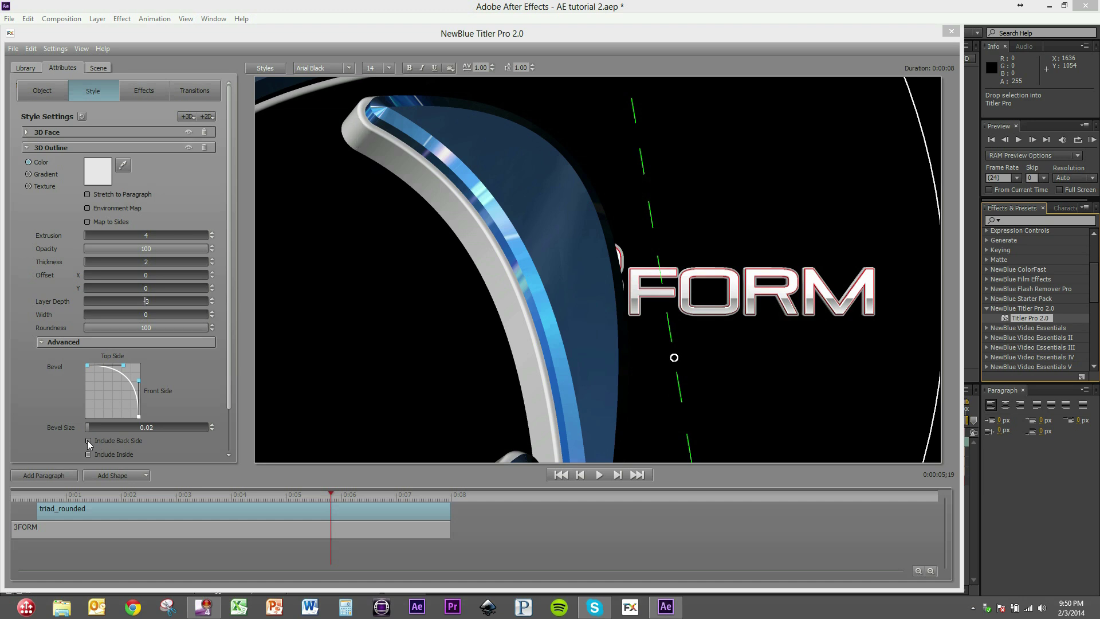
left_click(89, 441)
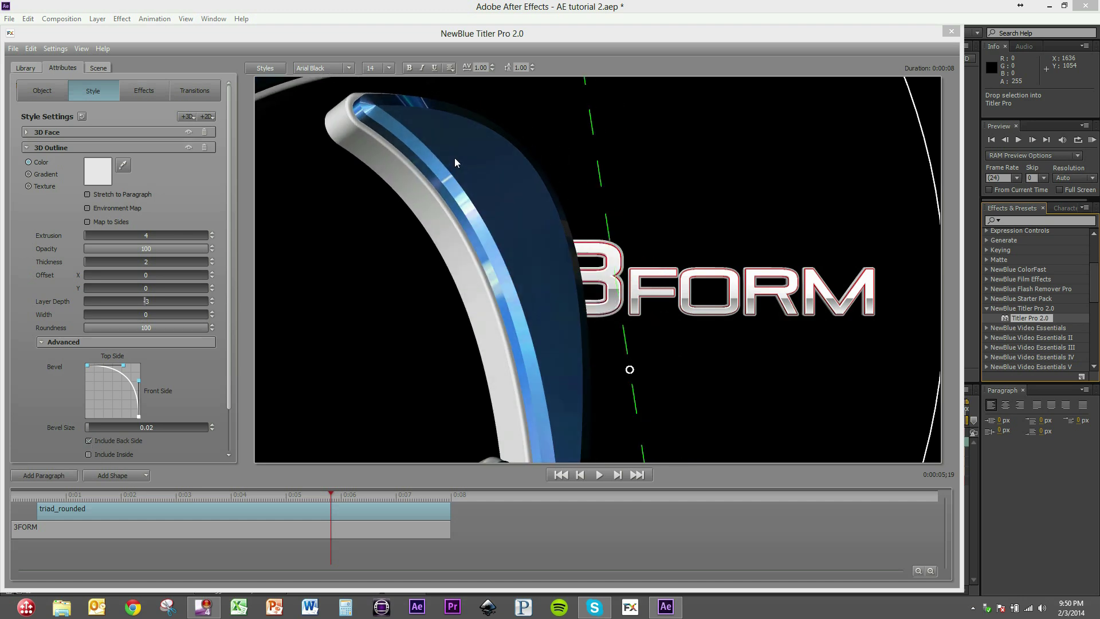
left_click_drag(455, 178, 504, 252)
Reset the triad shape's rotation and position, and place it just before the "3" of 3FORM at Y about -1.2
left_click(36, 91)
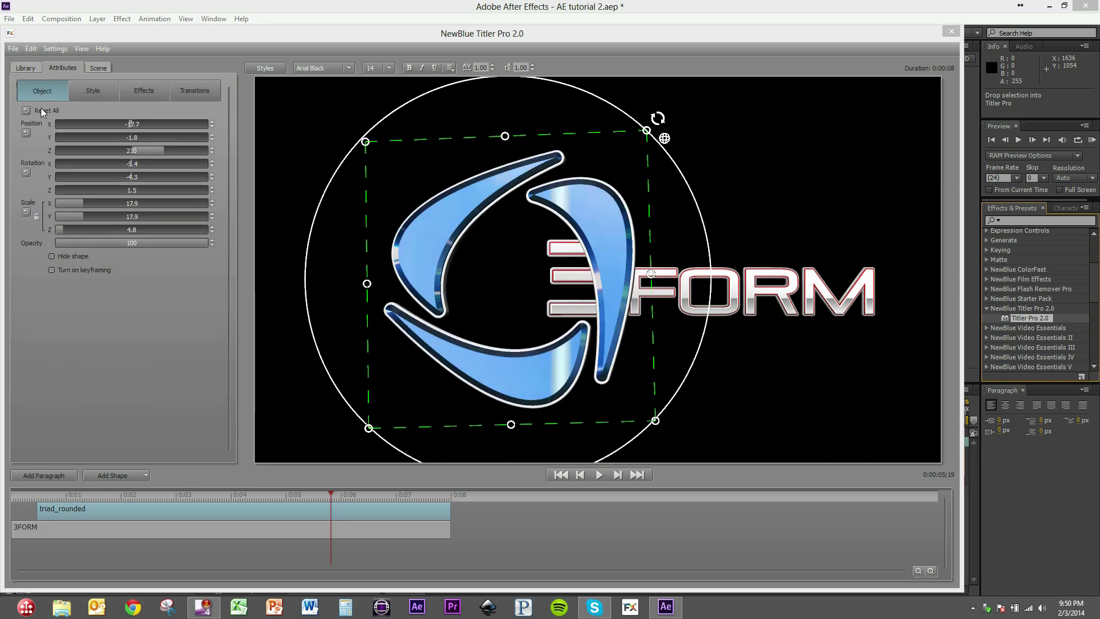
left_click(26, 173)
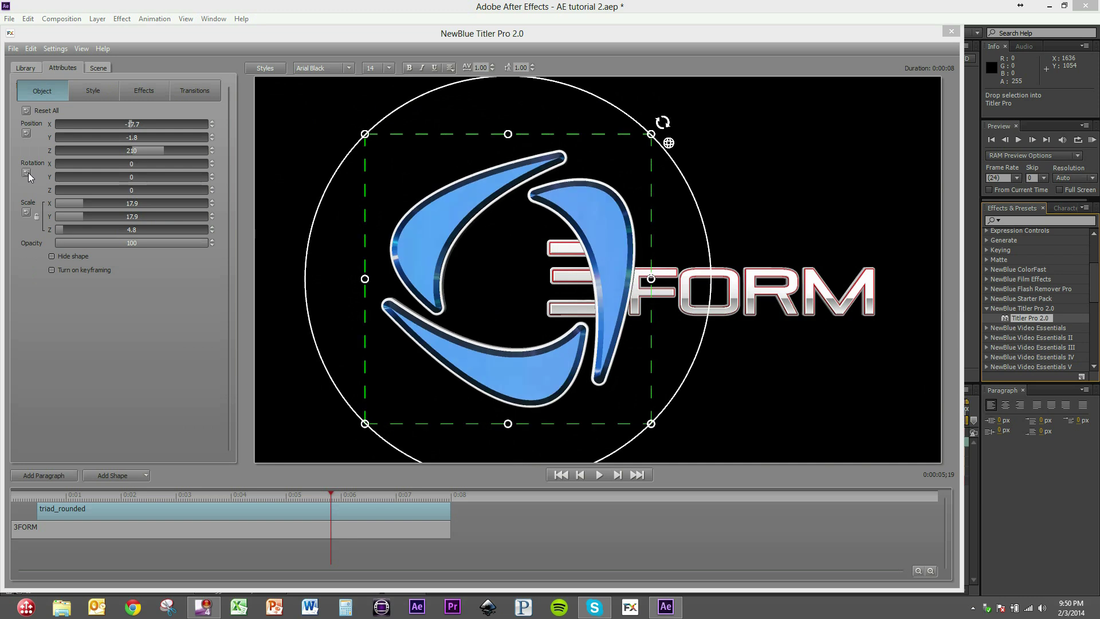
left_click(26, 133)
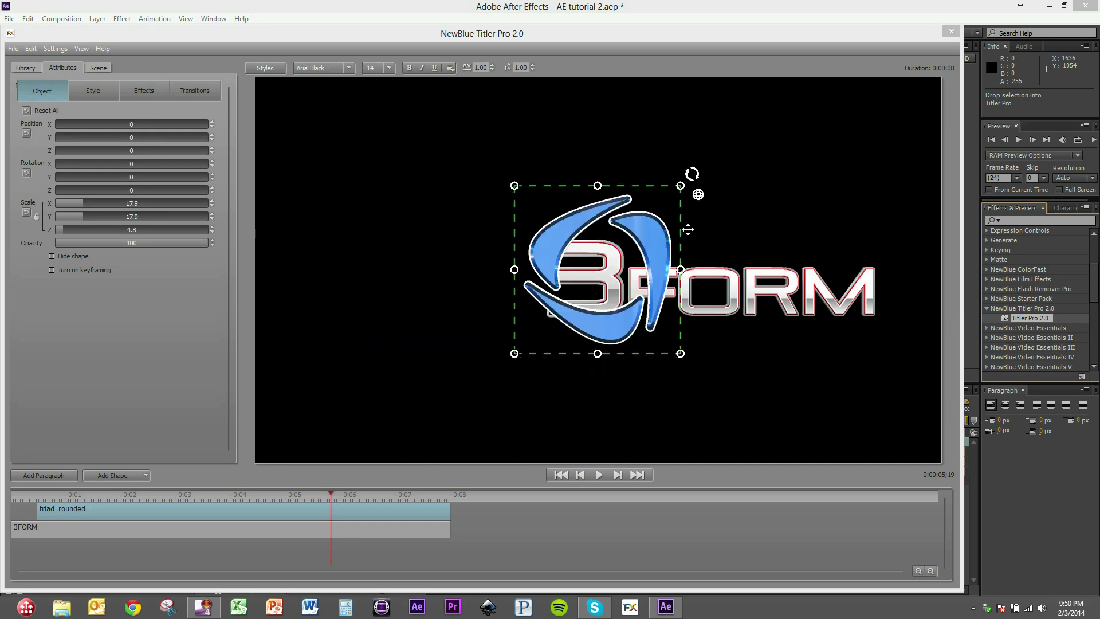
left_click_drag(682, 240, 536, 244)
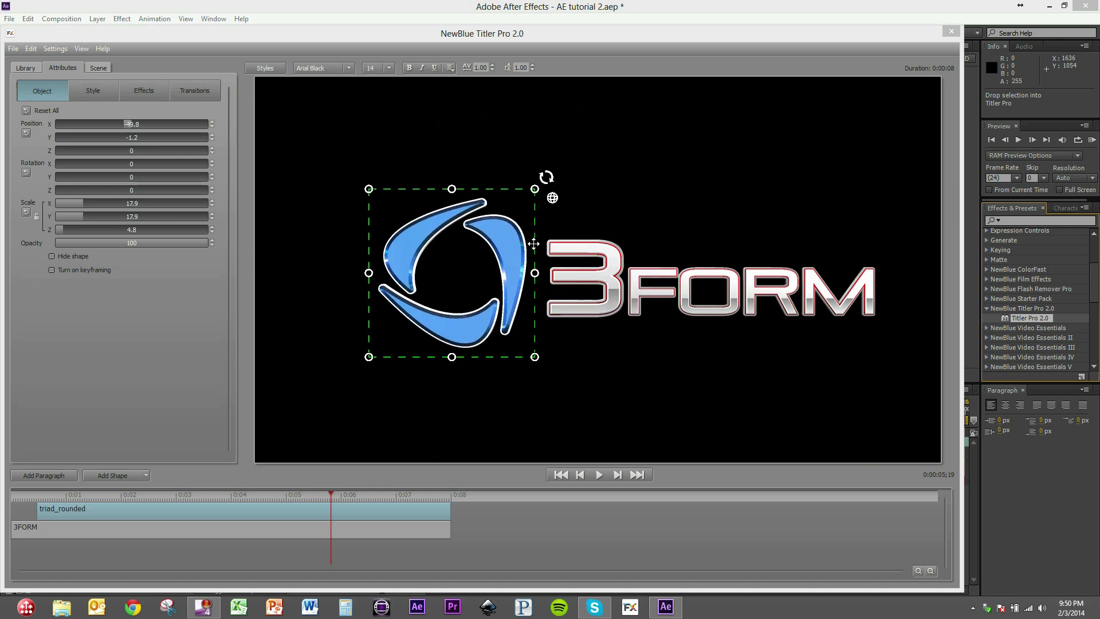
Trim the start of the triad_rounded clip on the timeline to about 0:02, keeping its end at 0:08
left_click_drag(38, 509, 121, 510)
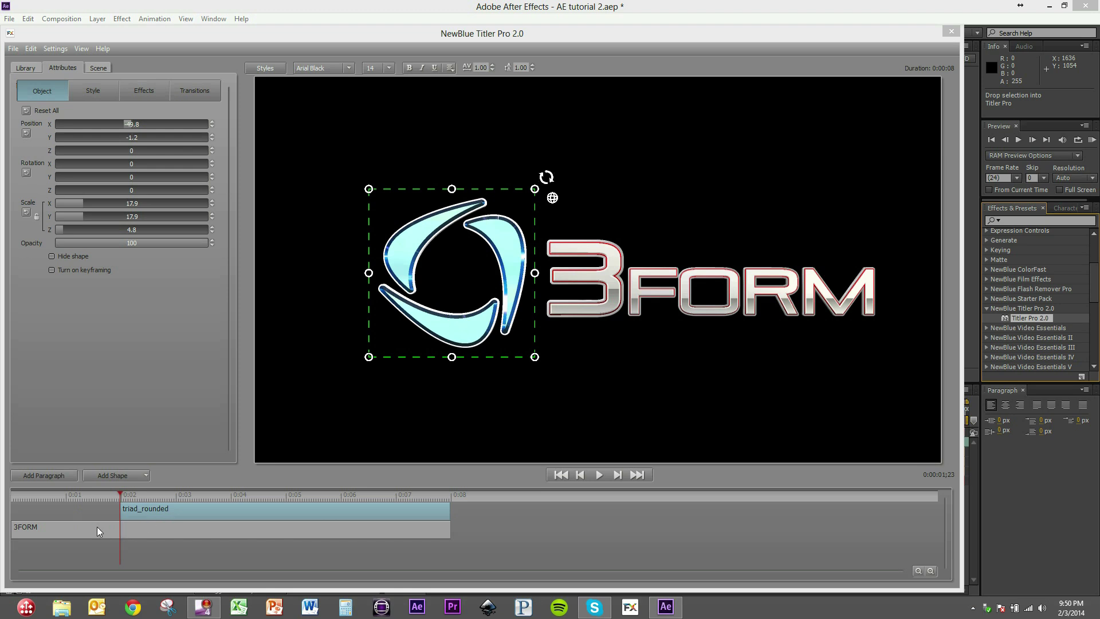
Apply the Fast Right Words preset of the Fly In transition to the start of the 3FORM paragraph
left_click(60, 528)
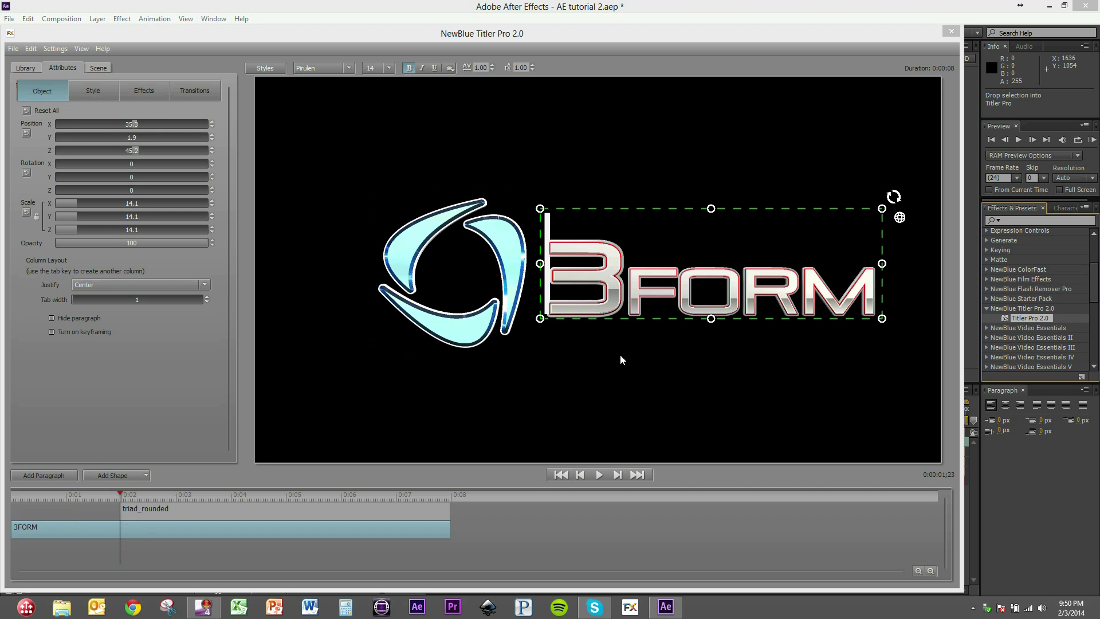
left_click(29, 66)
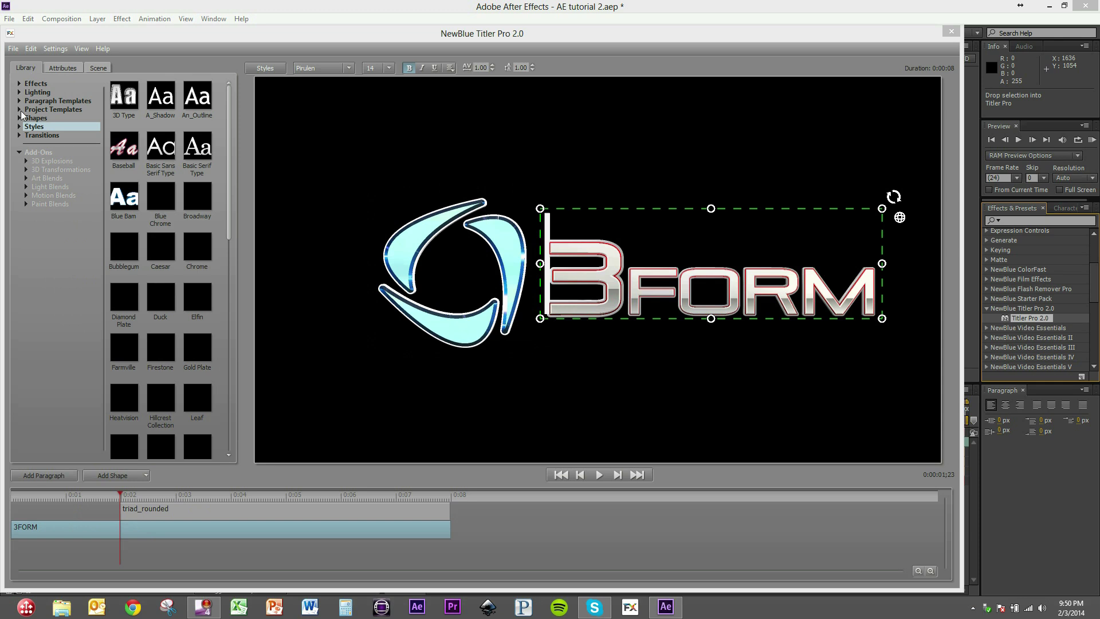
left_click(25, 143)
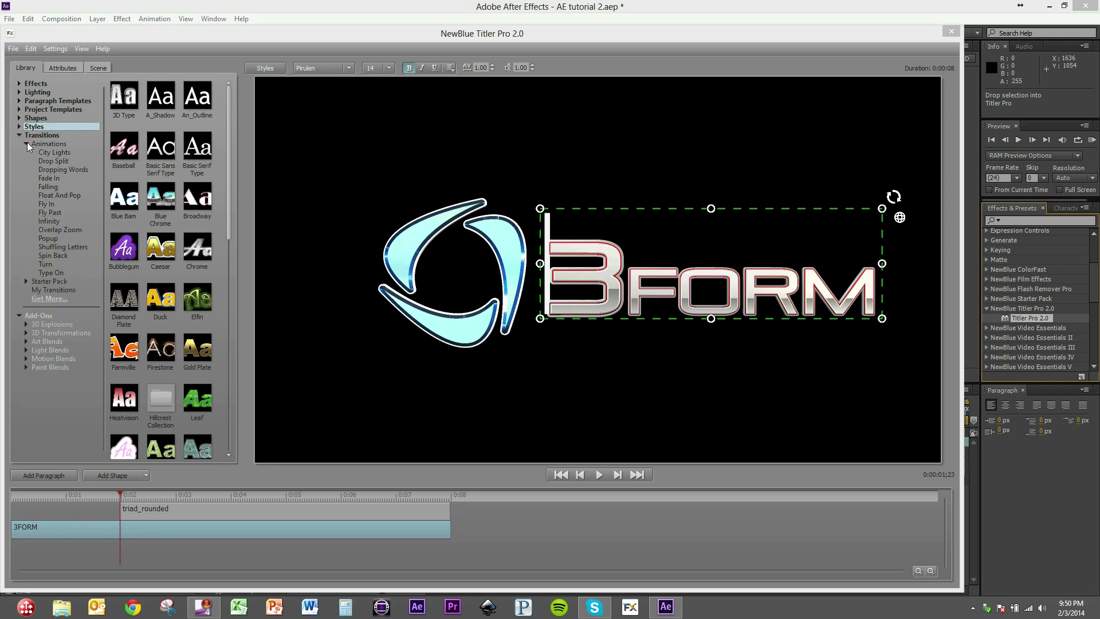
left_click(51, 203)
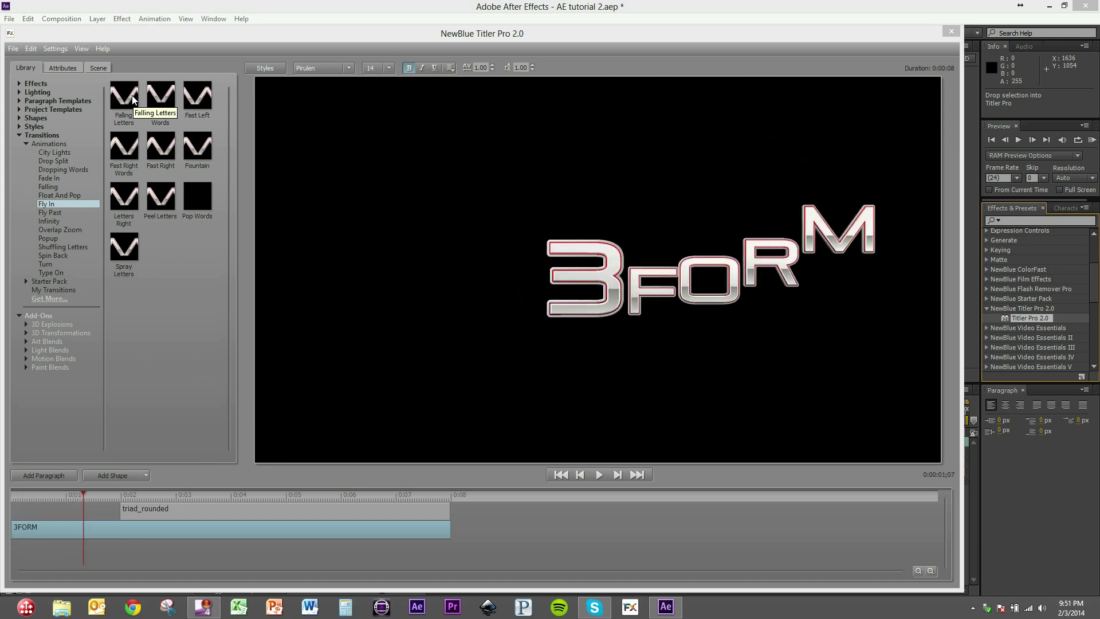
mouse_move(153, 147)
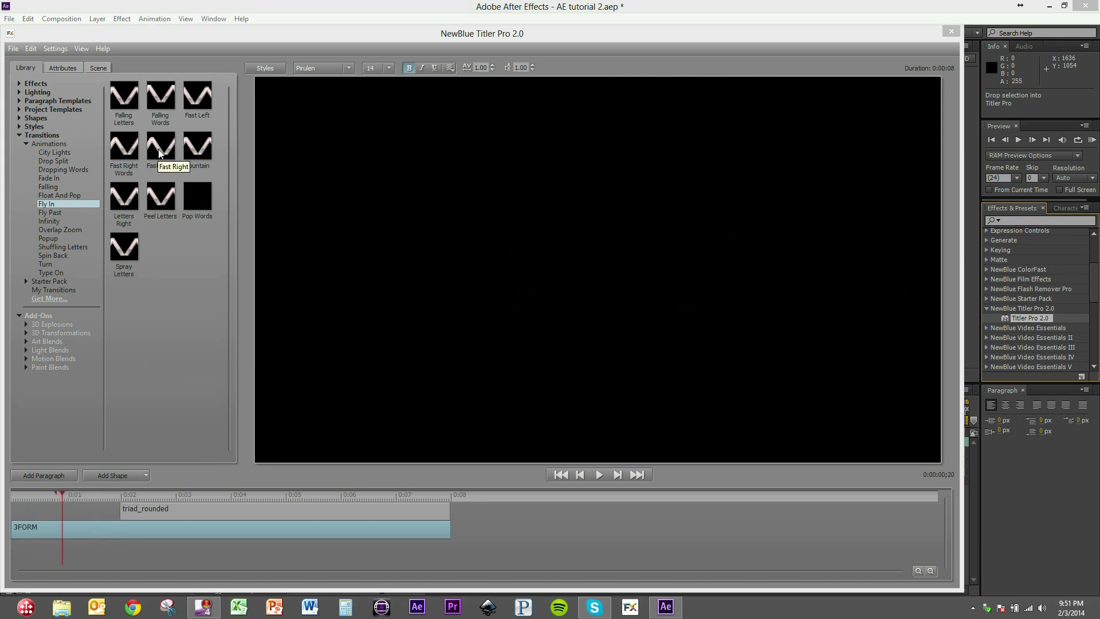
left_click_drag(159, 151, 140, 483)
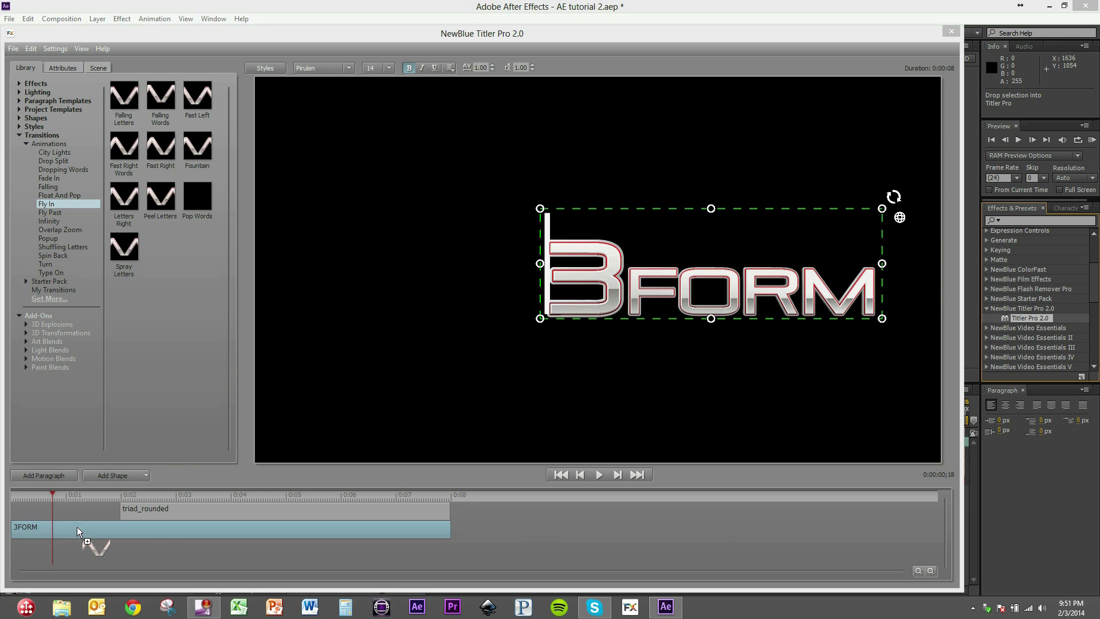
left_click_drag(76, 527, 77, 528)
Make the 3FORM Fly In transition apply to each Letter with Fast In smoothness, and play the title from the start
left_click(133, 172)
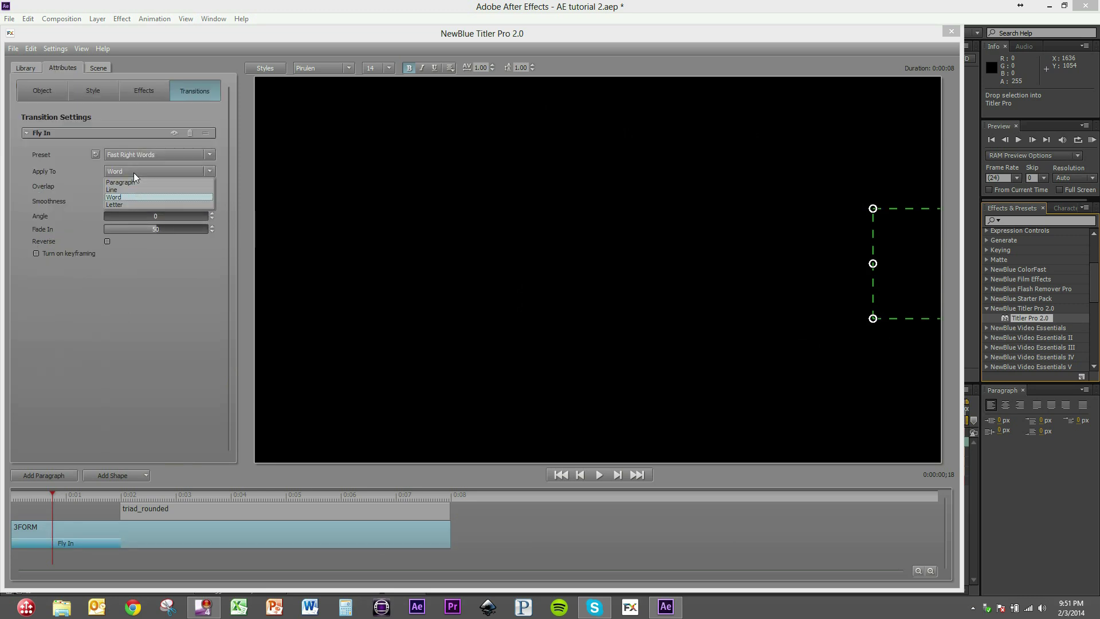
left_click(131, 204)
left_click_drag(45, 495, 93, 496)
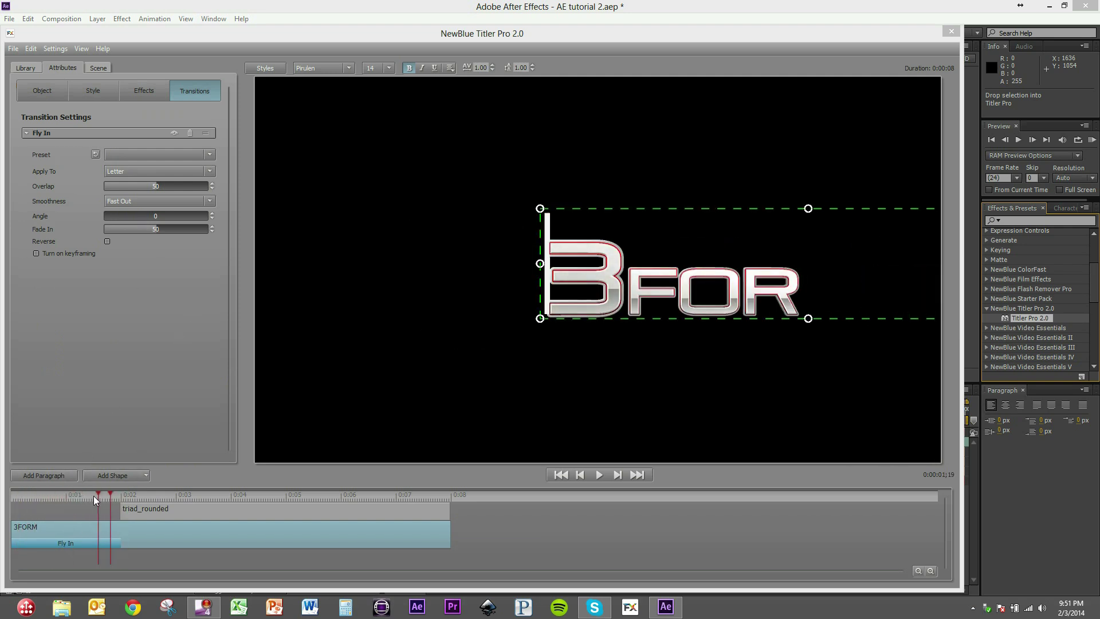
left_click(139, 198)
left_click(138, 220)
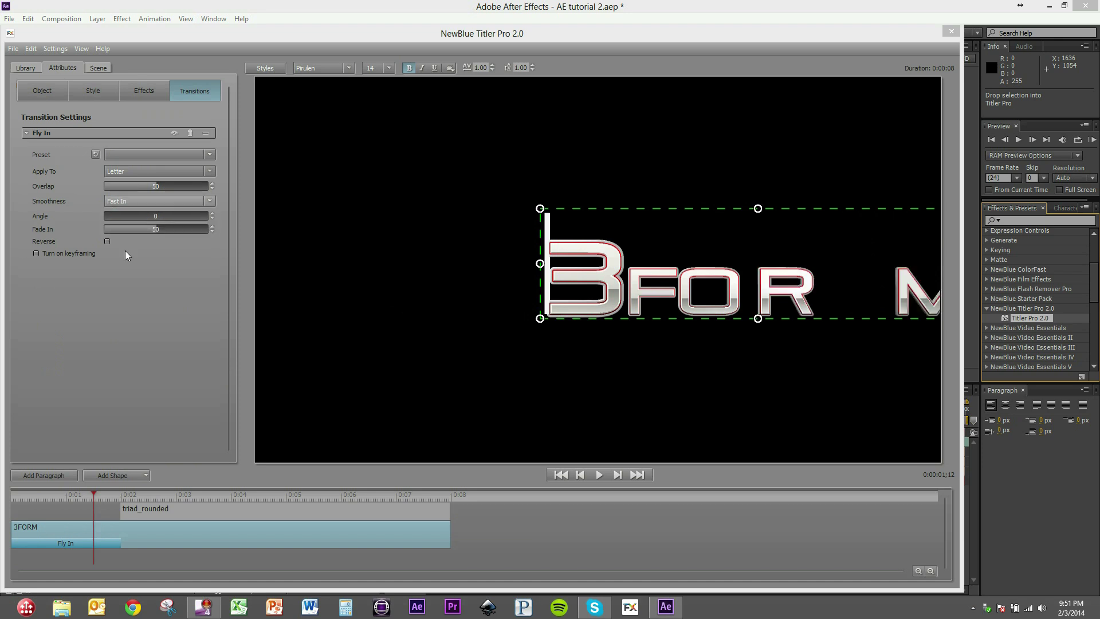
left_click_drag(78, 494, 12, 494)
key("space")
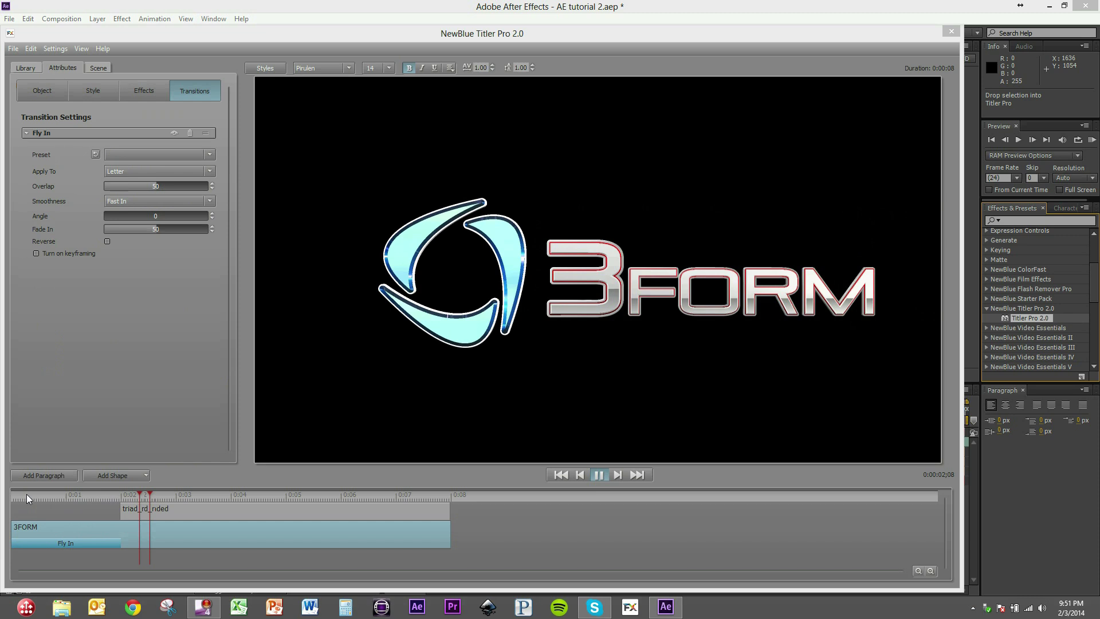
key("space")
Add the Turning Letters preset of the Spin Back transition to triad_rounded and shift its angle to the upper-right corner of the angle control
left_click(142, 510)
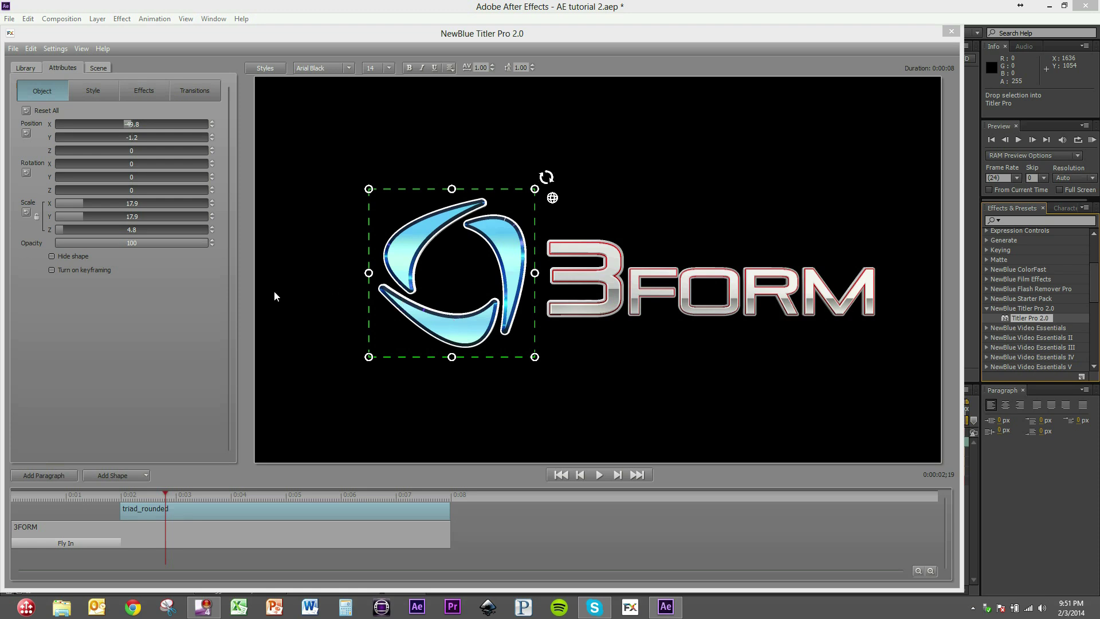
left_click(26, 67)
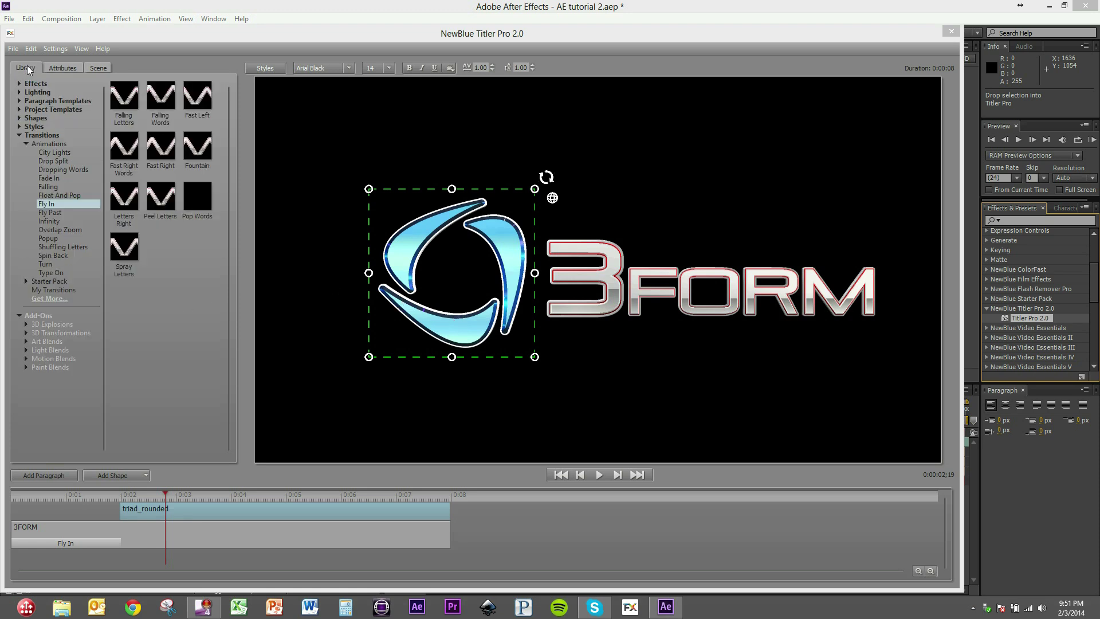
left_click(56, 255)
mouse_move(126, 102)
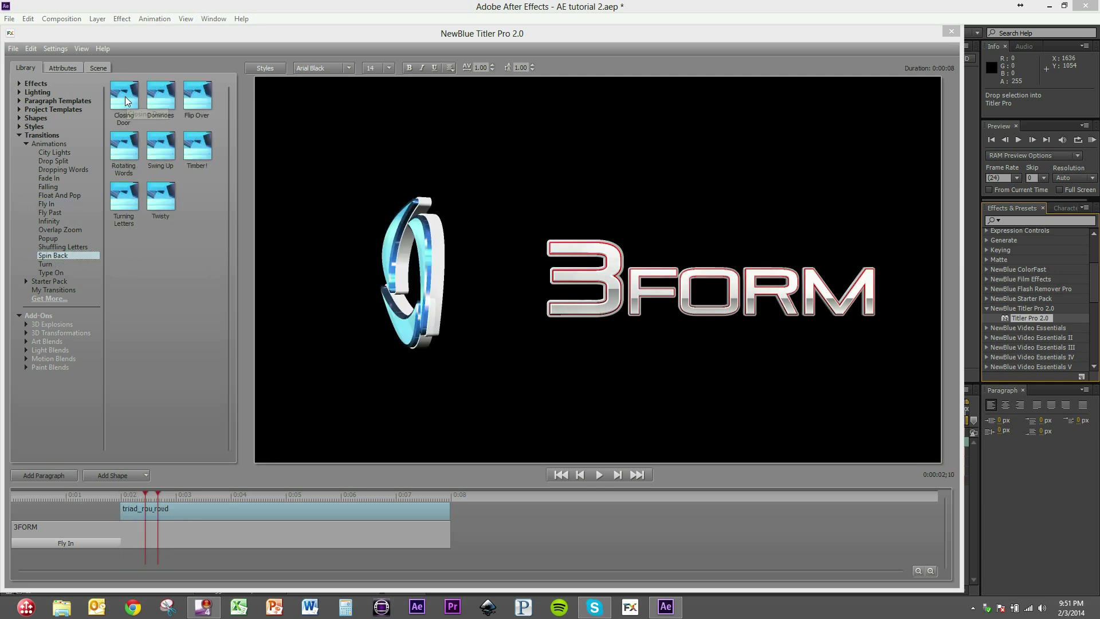
mouse_move(165, 152)
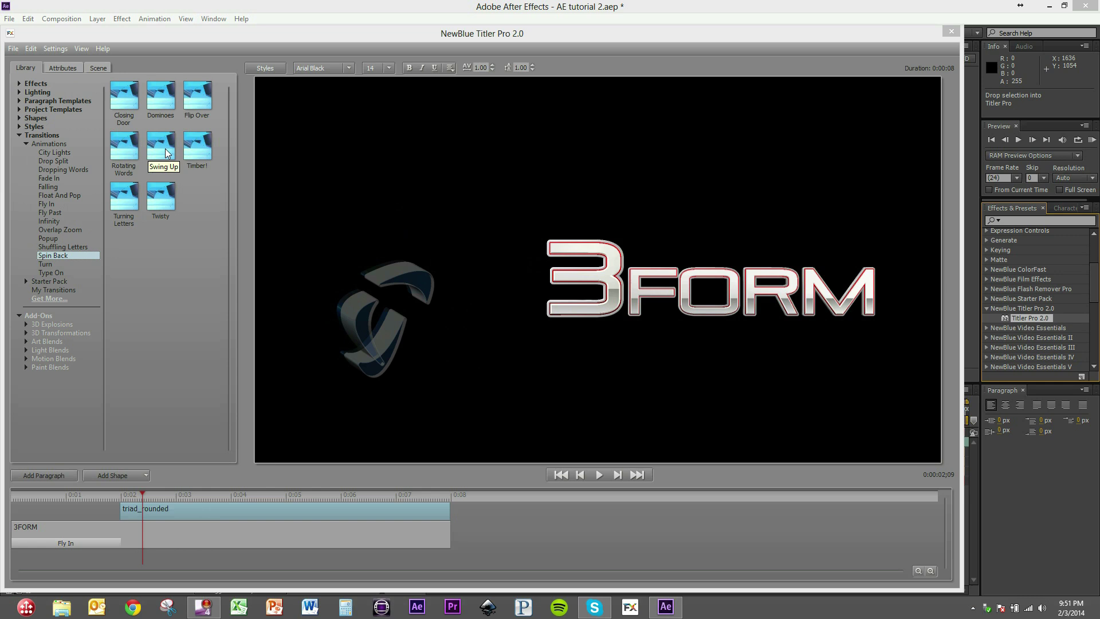
mouse_move(205, 153)
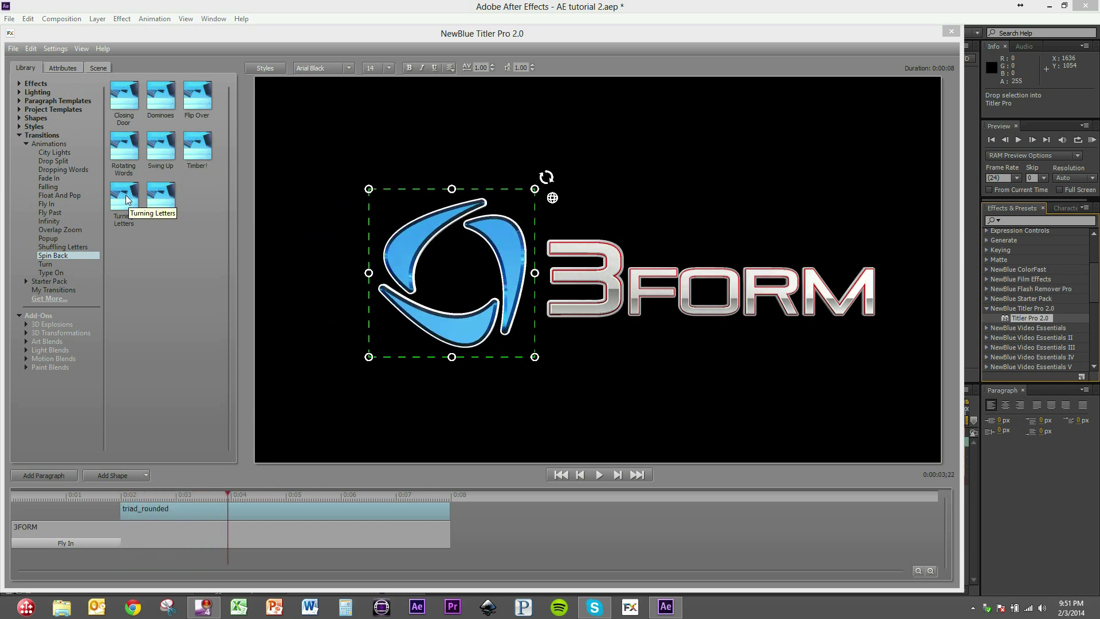
mouse_move(125, 194)
left_click_drag(126, 194, 142, 563)
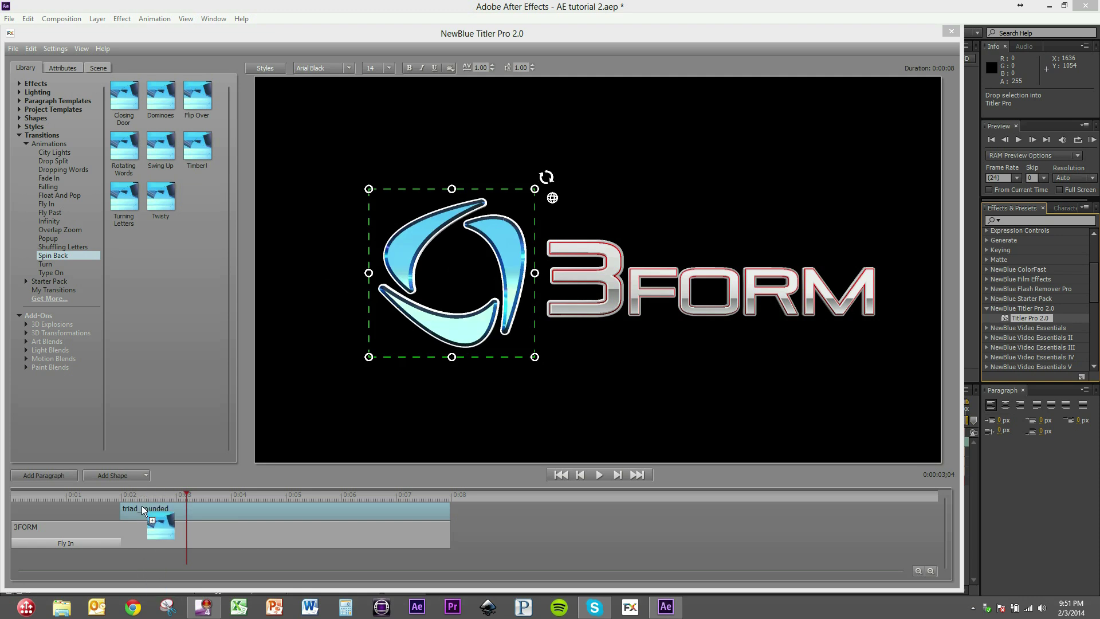
left_click_drag(142, 505, 142, 505)
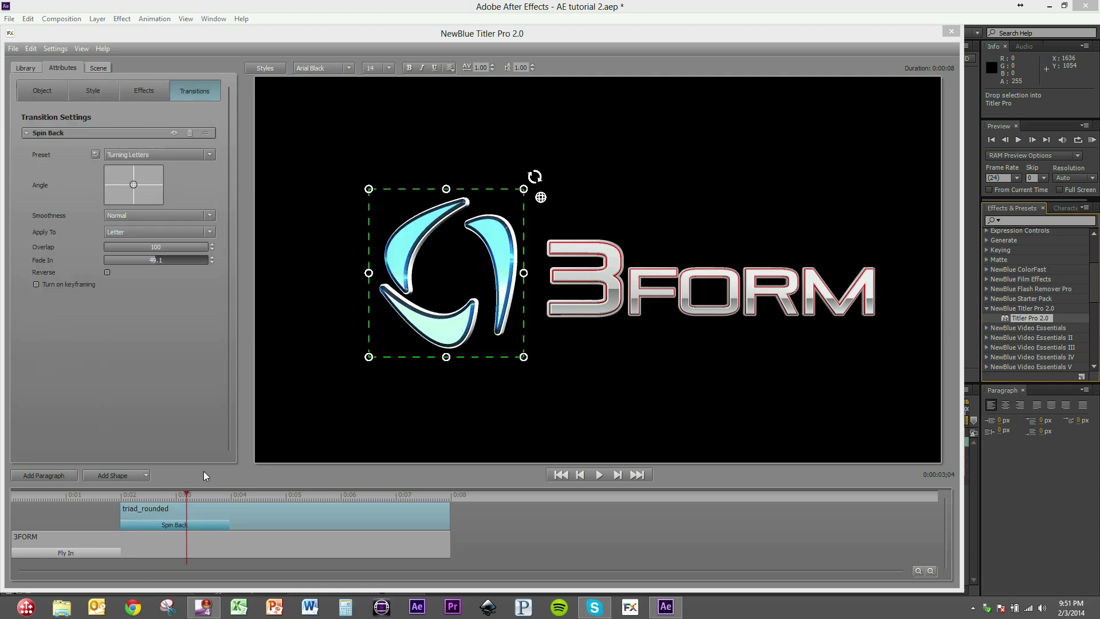
left_click_drag(133, 183, 178, 164)
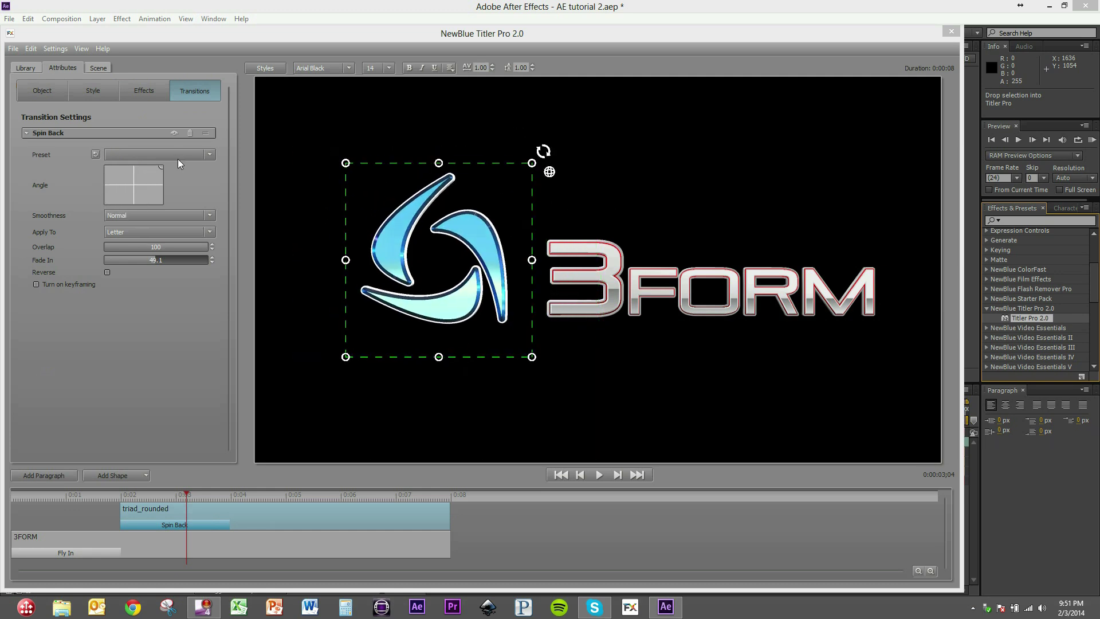
left_click_drag(177, 495, 246, 504)
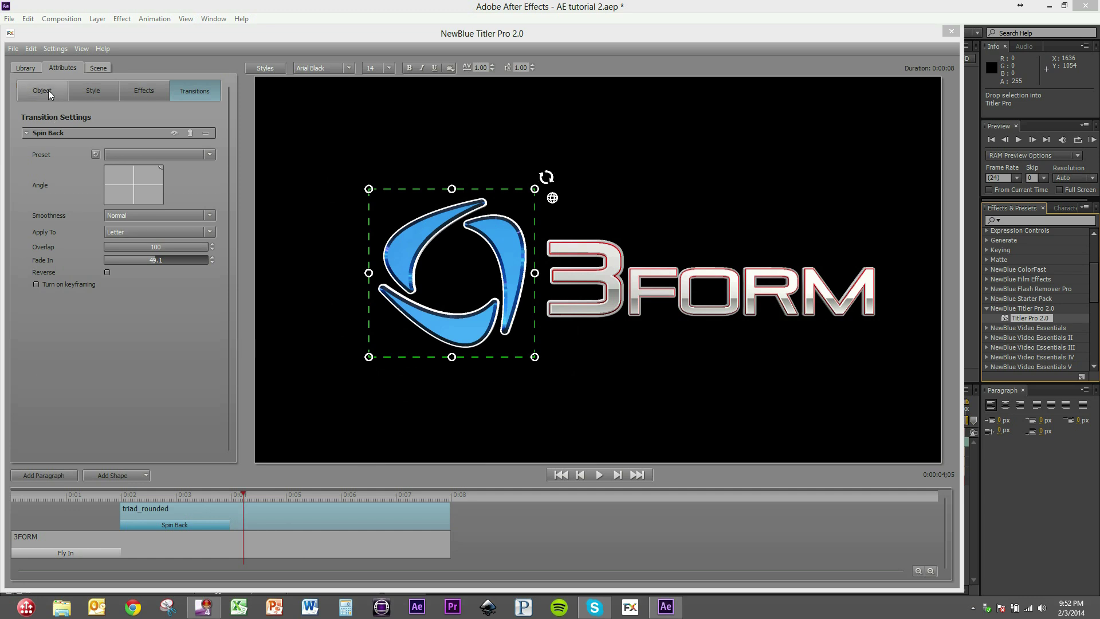
Add the Drop Letters preset of the Fly Past transition to the triad_rounded clip
left_click(30, 67)
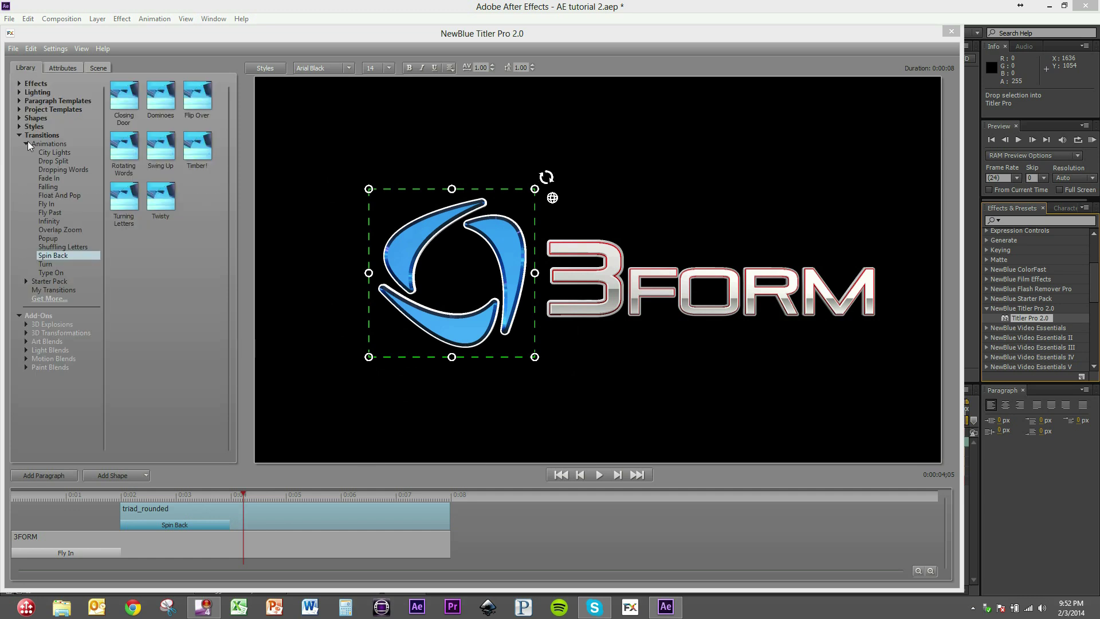
left_click(48, 213)
double_click(123, 142)
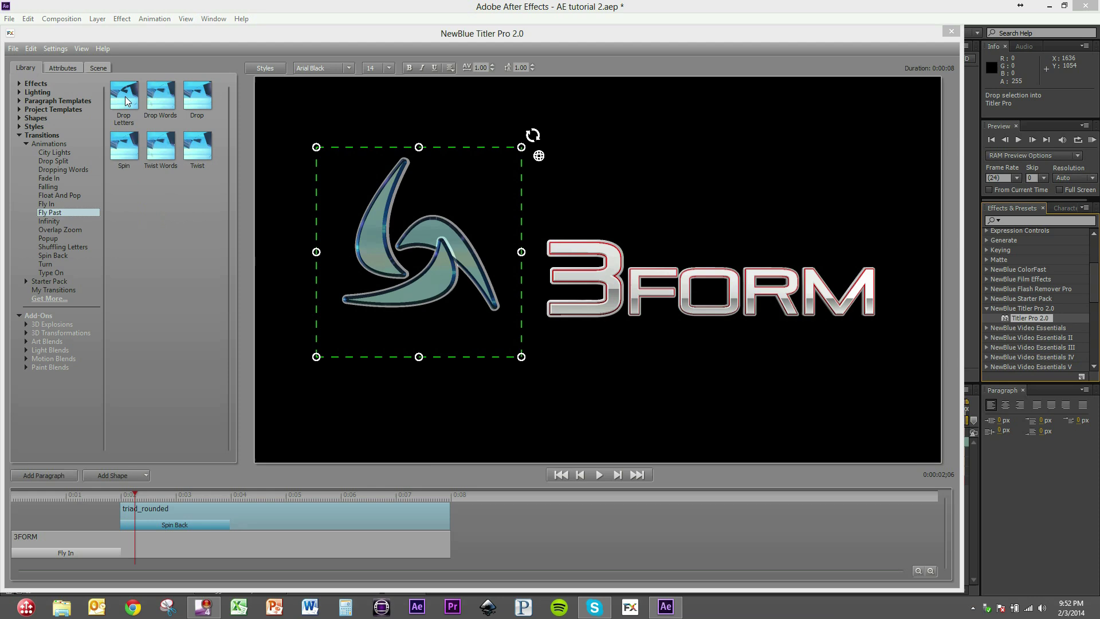
Extend the triad's Spin Back and Fly Past transitions to about 0:06 and 3FORM's Fly In to about 0:04, and play the title
left_click_drag(132, 496, 342, 523)
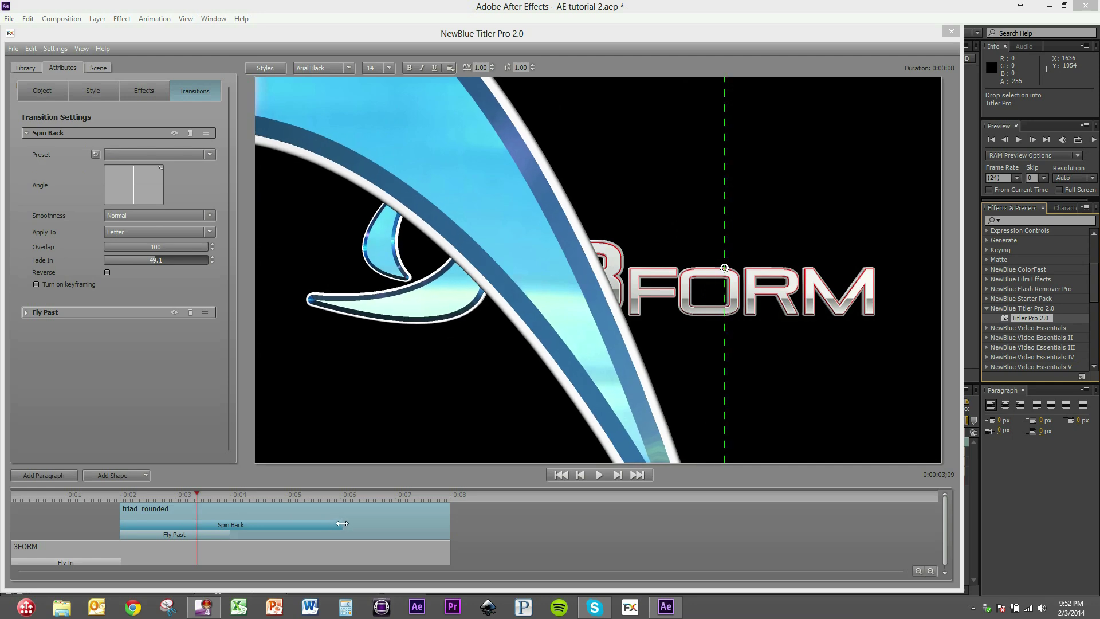
left_click_drag(228, 535, 341, 540)
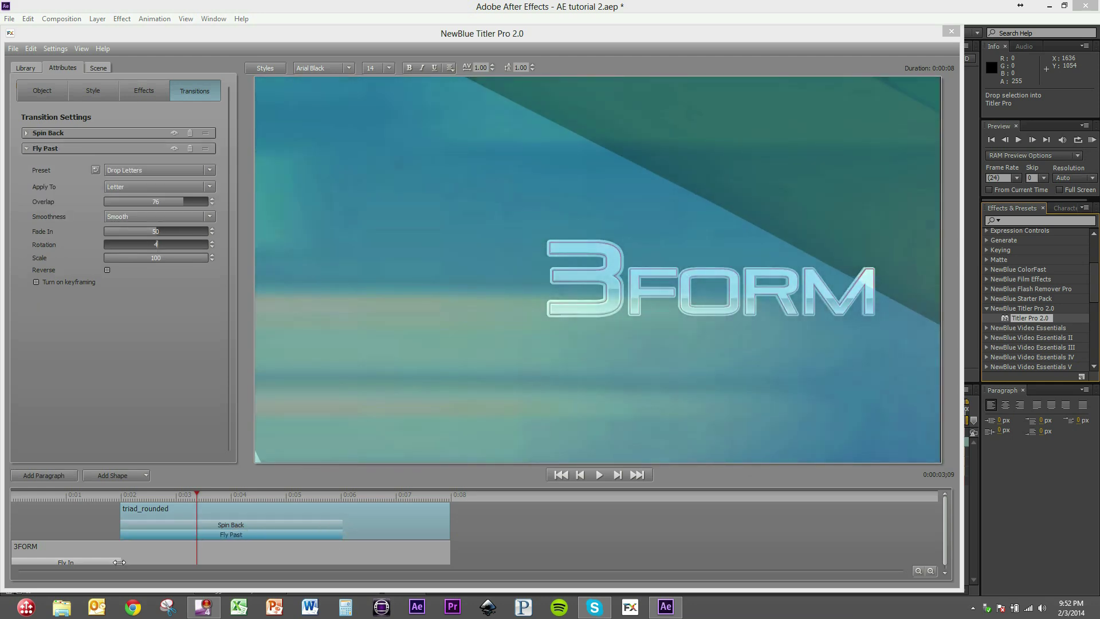
left_click_drag(119, 562, 134, 561)
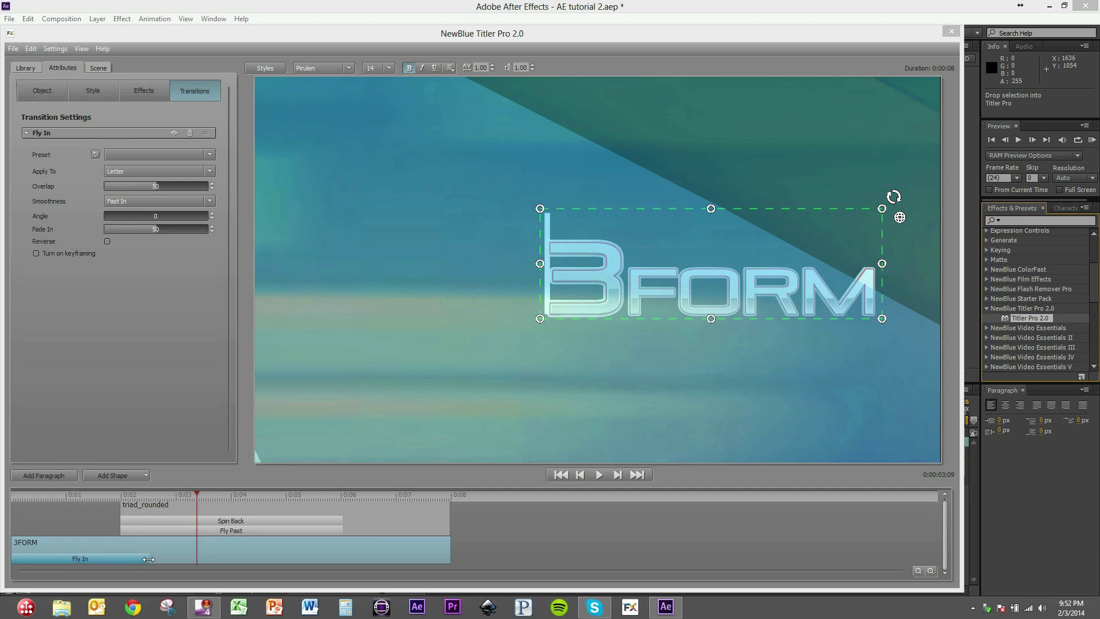
left_click_drag(195, 559, 233, 557)
left_click_drag(196, 497, 12, 494)
key("space")
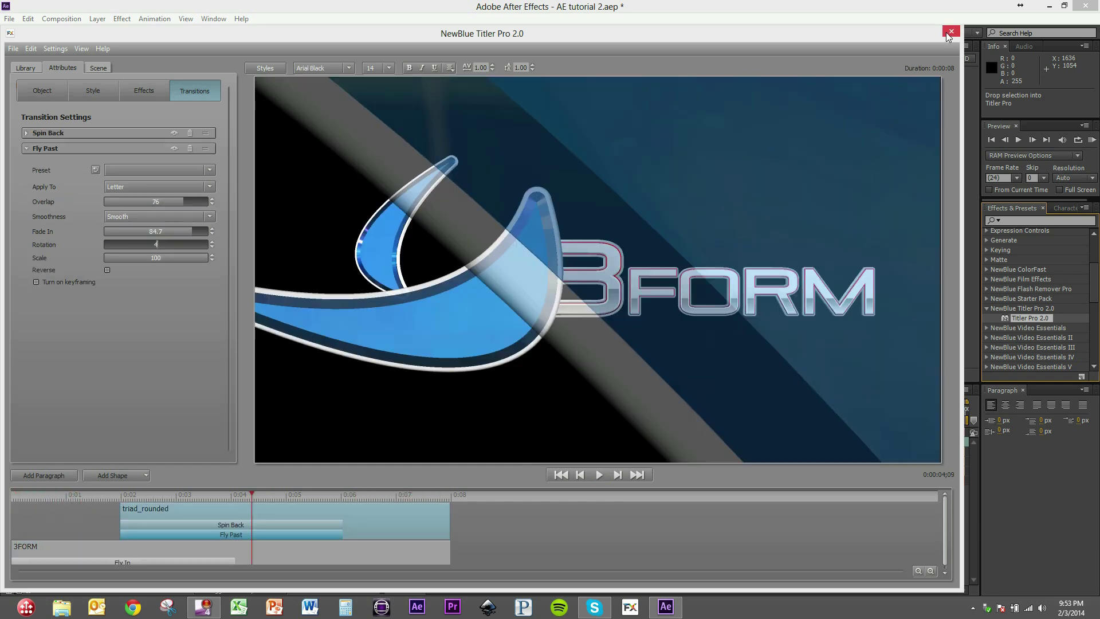
Close the title editor and preview the AE tutorial 2 composition from its first frame
left_click(948, 32)
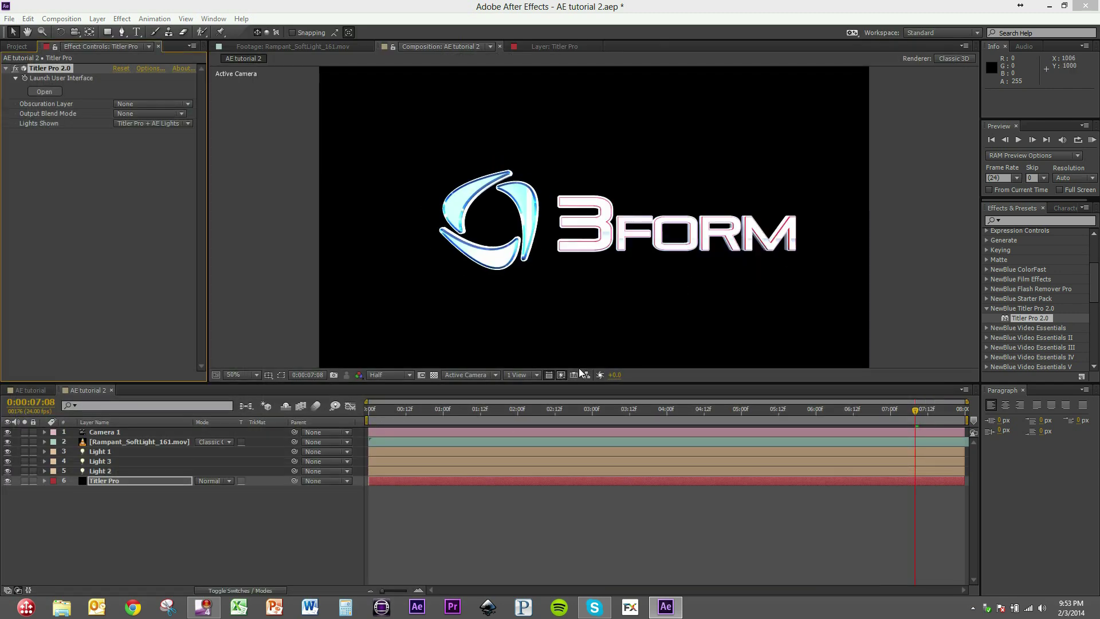
left_click_drag(475, 409, 317, 399)
key("space")
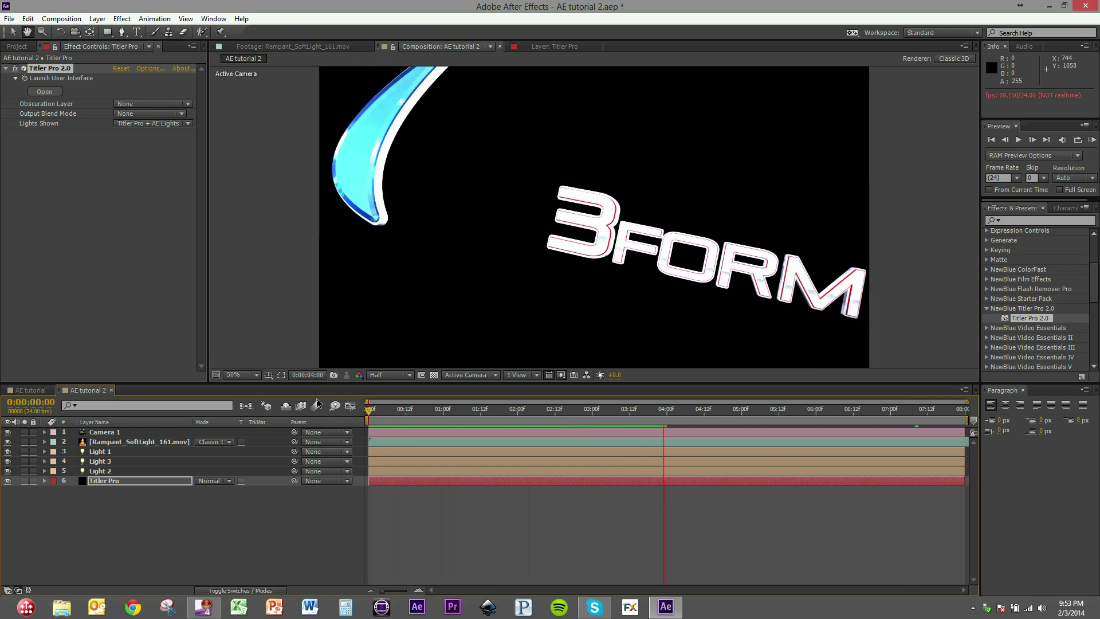
key("space")
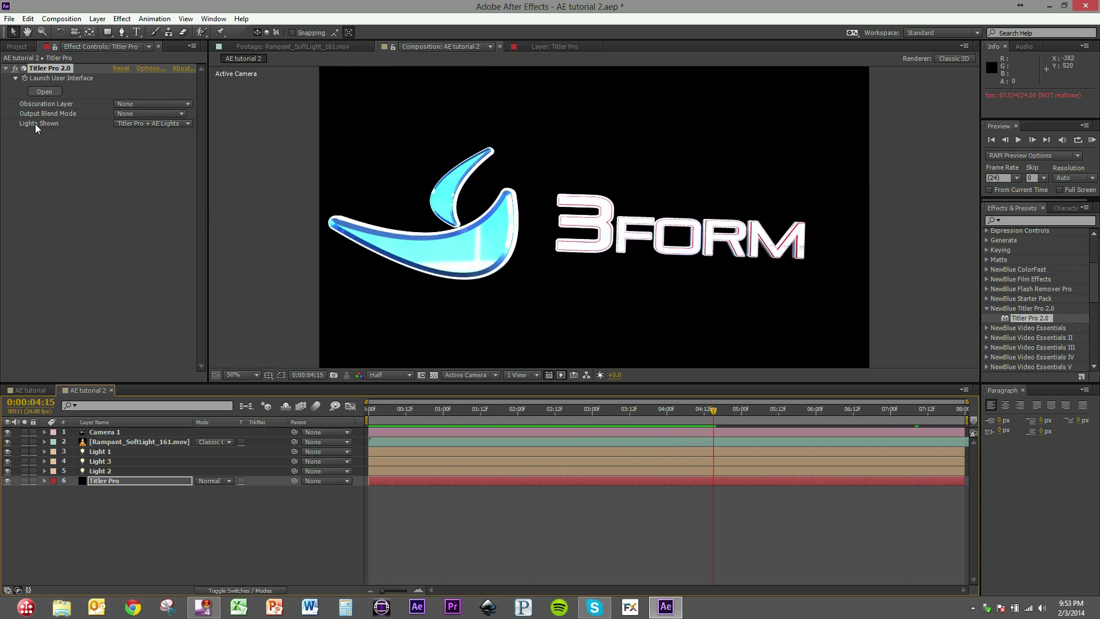
Set the title's Lights Shown option to AE Lights Only and preview the composition from the start
left_click(129, 125)
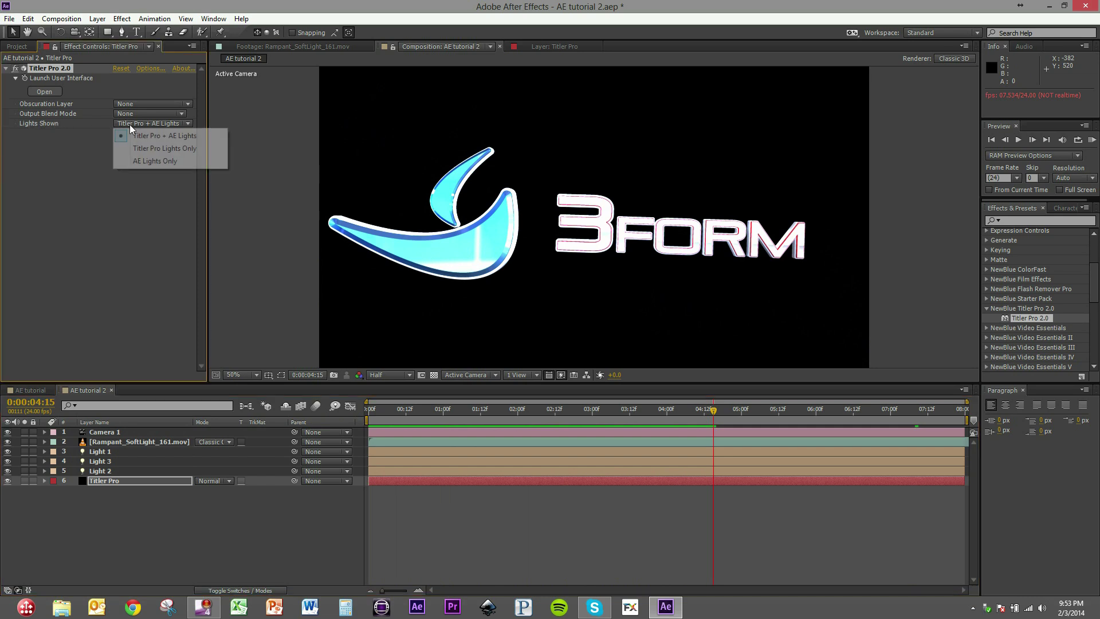
left_click(154, 161)
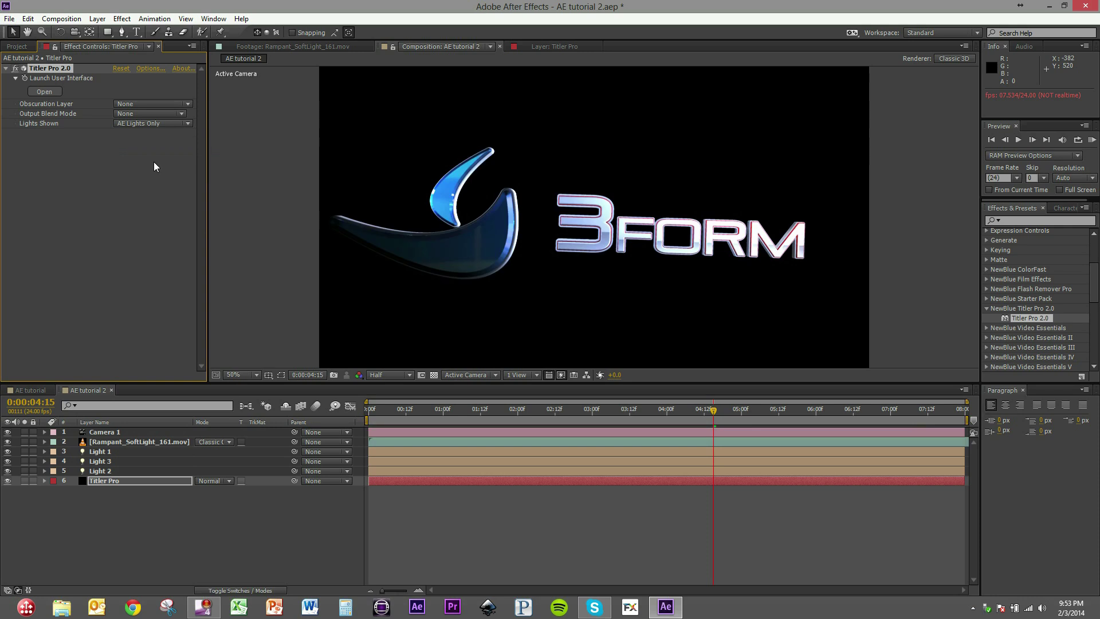
left_click_drag(714, 411, 349, 408)
key("space")
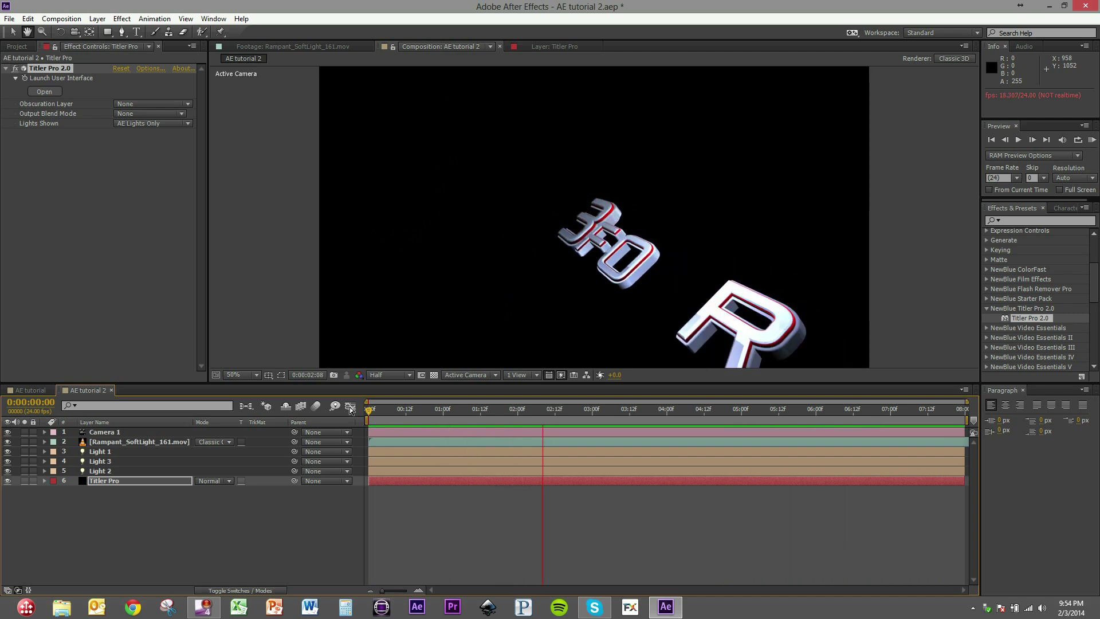
key("space")
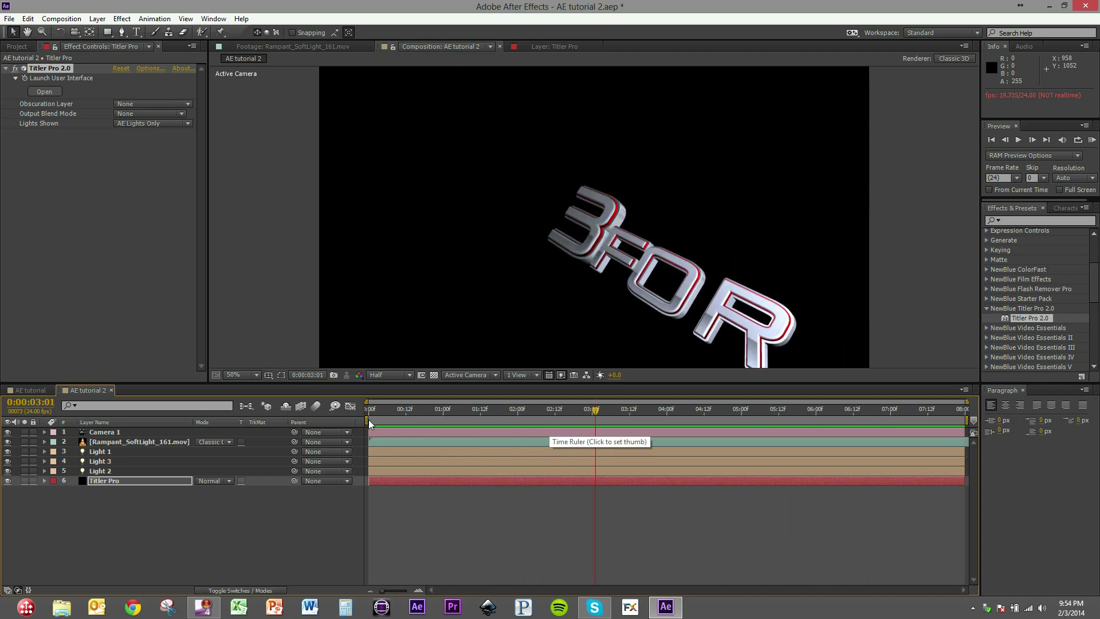
Try a close-up on the "3" by moving Camera 1 at 0:00:03:01, and remove the resulting position keyframe
left_click(45, 432)
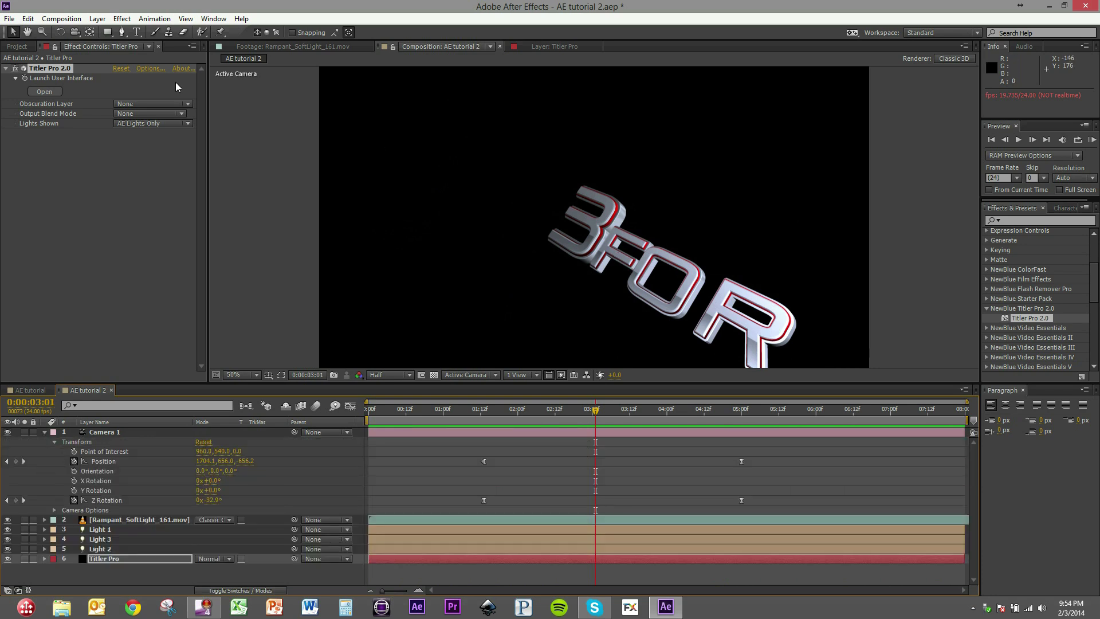
left_click(74, 33)
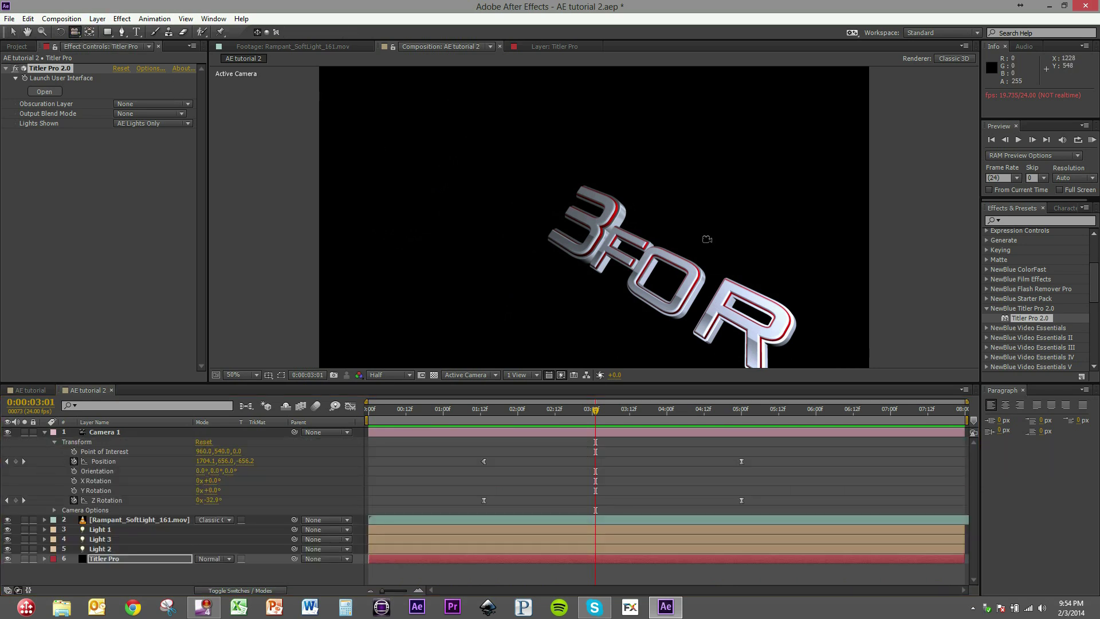
left_click_drag(625, 261, 844, 255)
left_click_drag(589, 245, 579, 201)
left_click_drag(579, 221, 602, 313)
left_click_drag(646, 209, 628, 254)
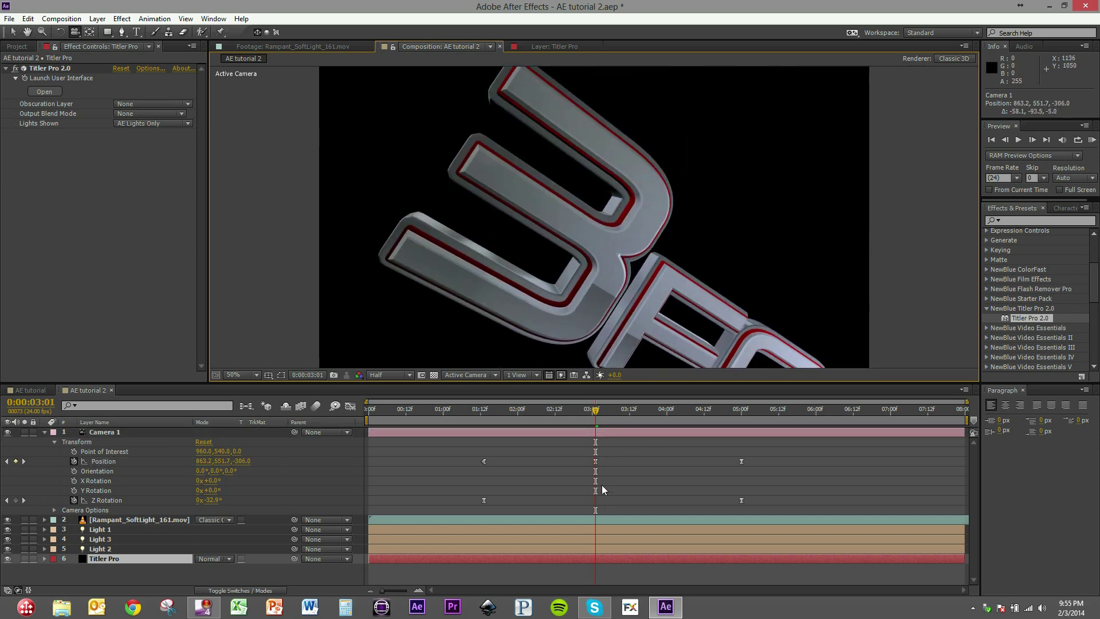
left_click(596, 460)
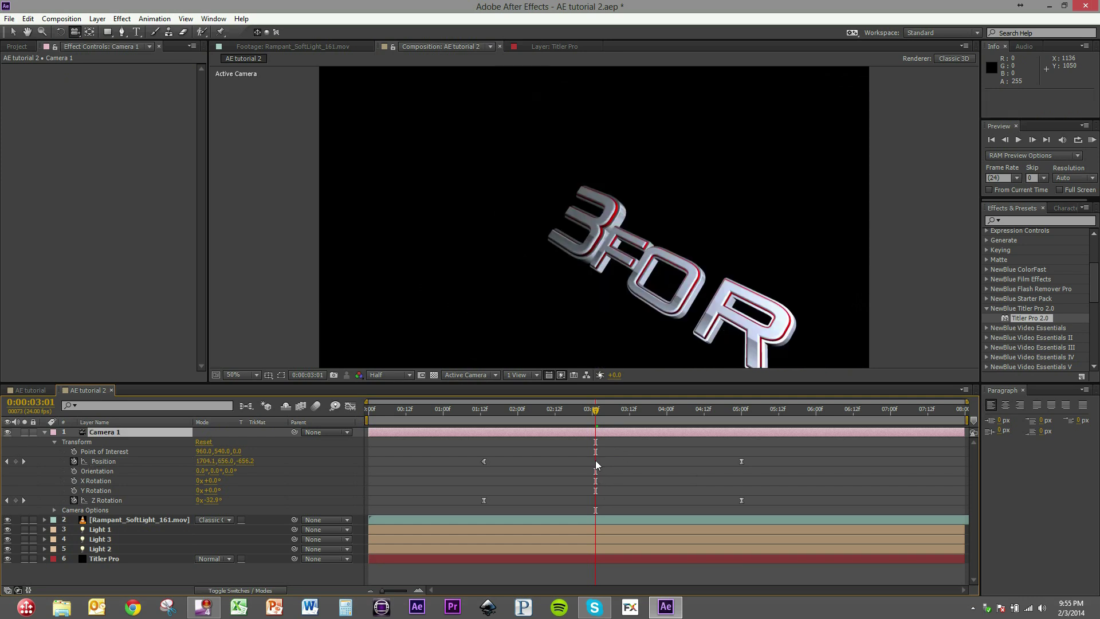